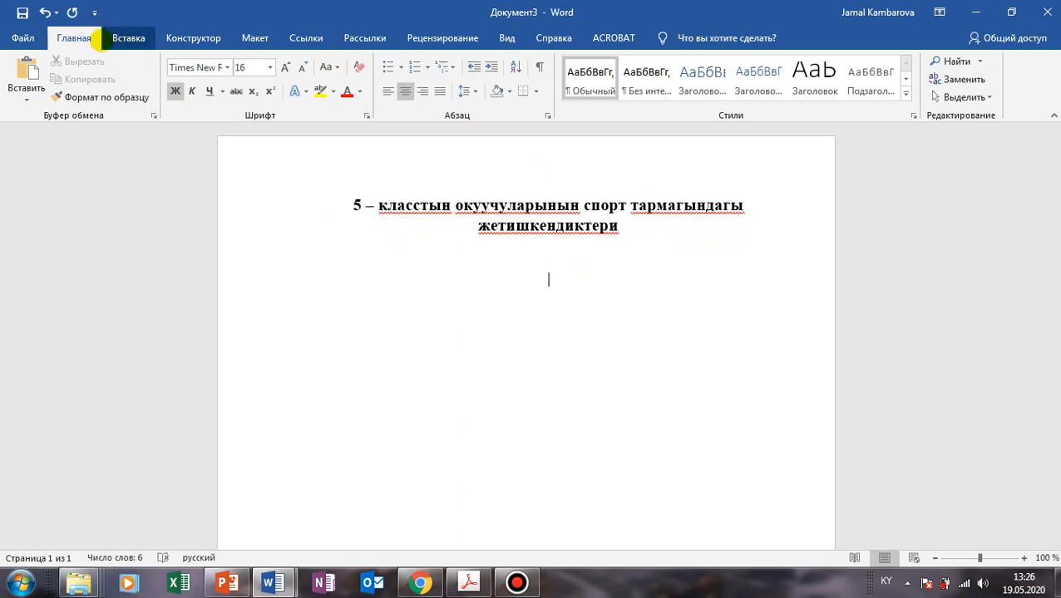
Step: Try out a table of 6 columns and 6 rows below the title and undo it
click(114, 36)
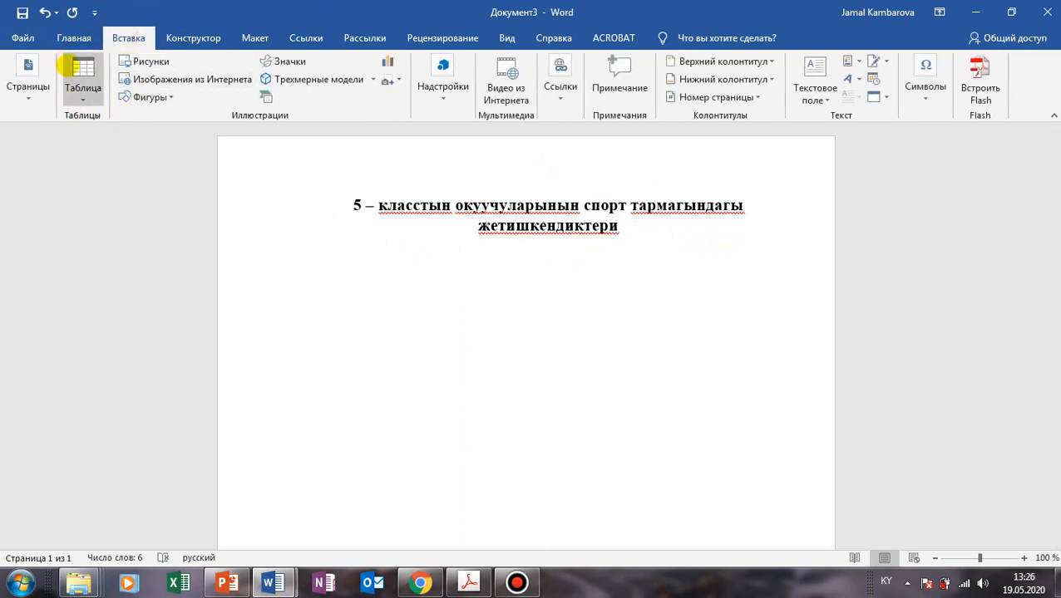
click(81, 96)
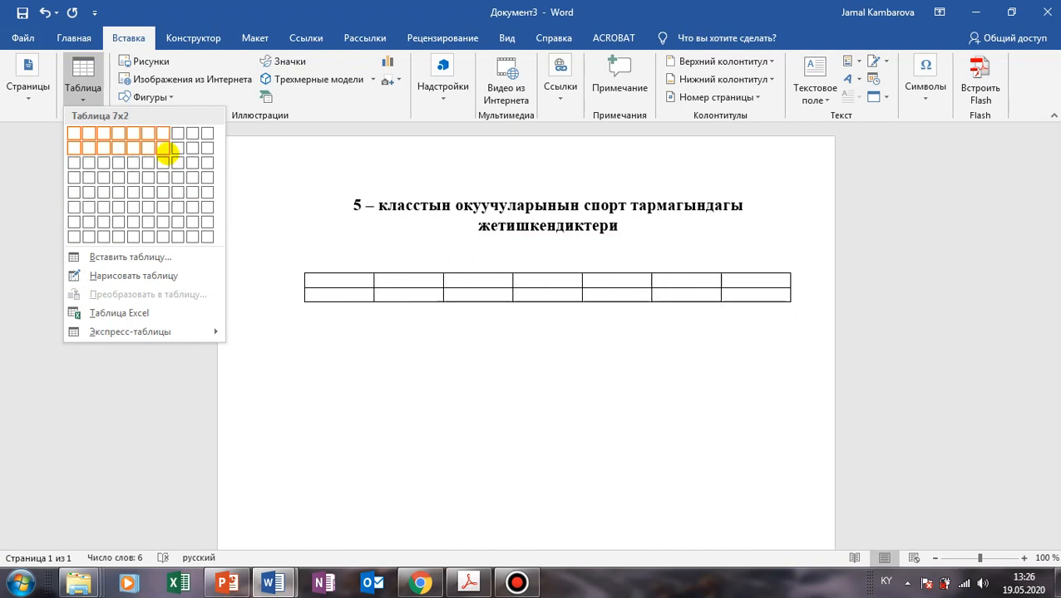
click(147, 209)
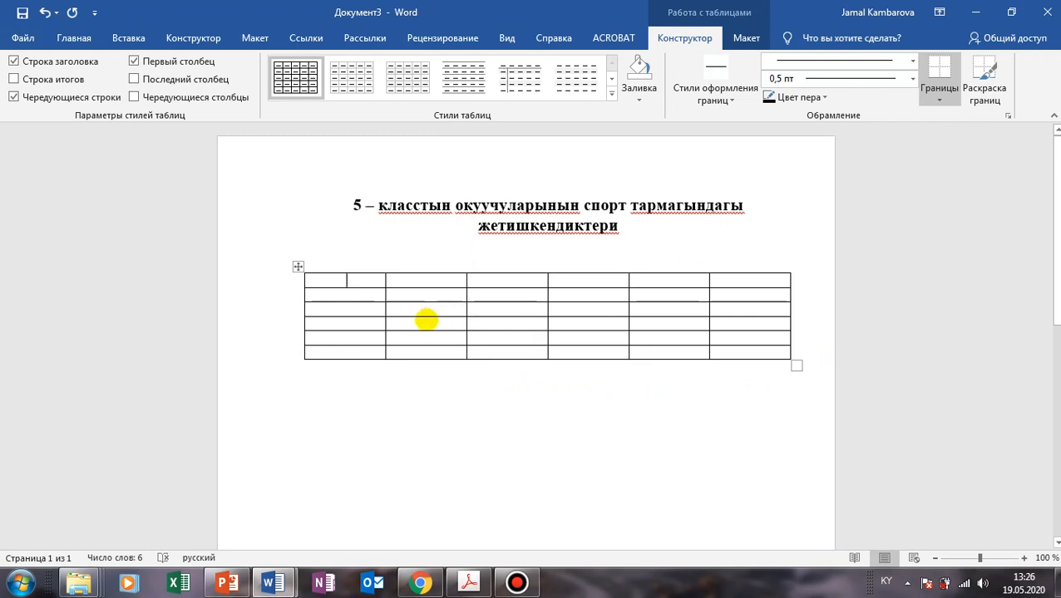
drag(383, 282, 348, 286)
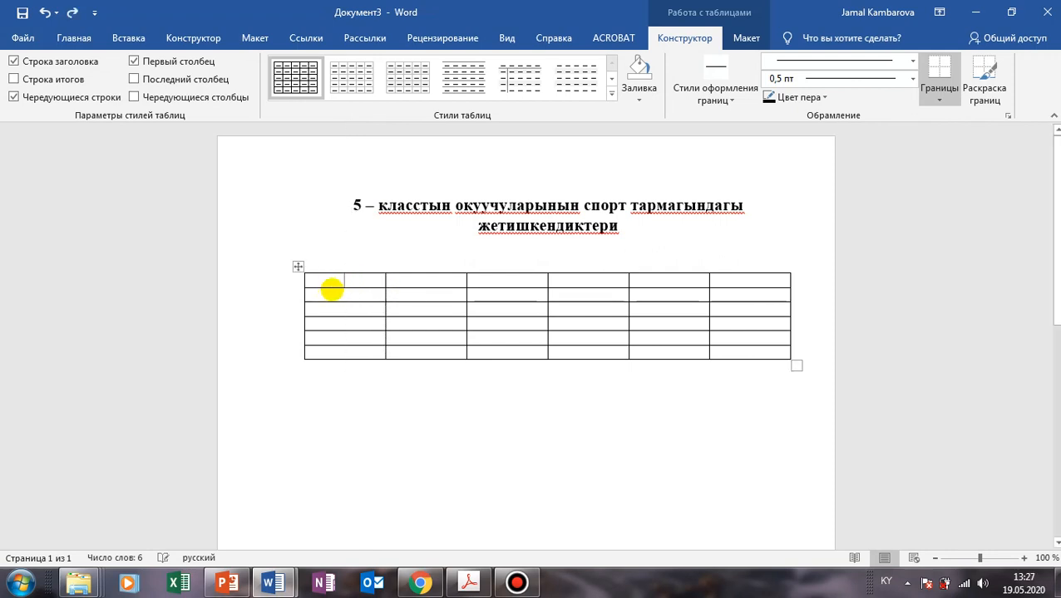
key(ctrl+z)
key(ctrl+z)
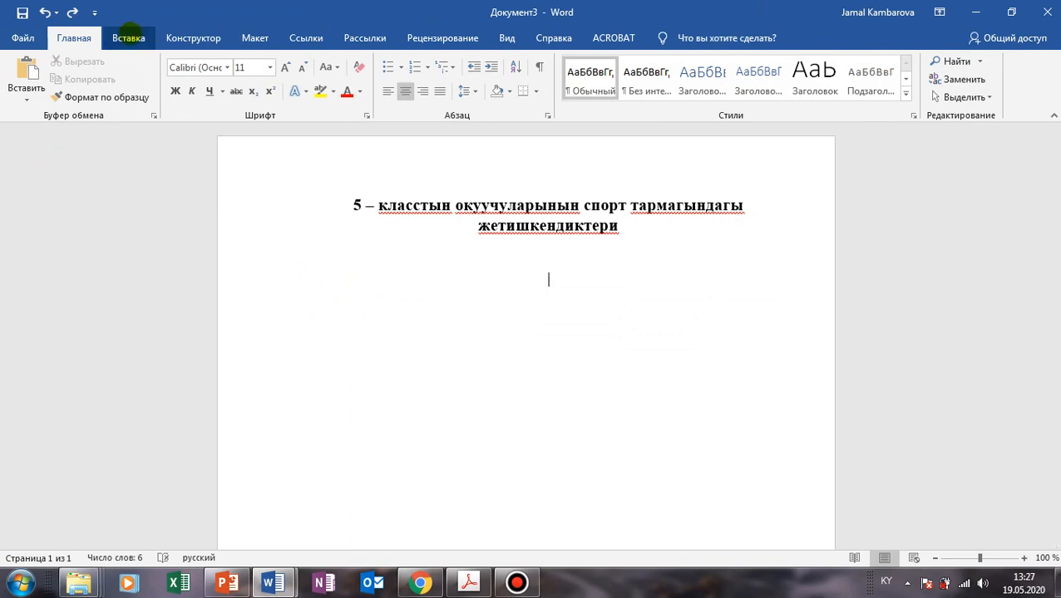
Step: Insert a table with 5 columns and 20 rows below the title
click(128, 38)
click(83, 87)
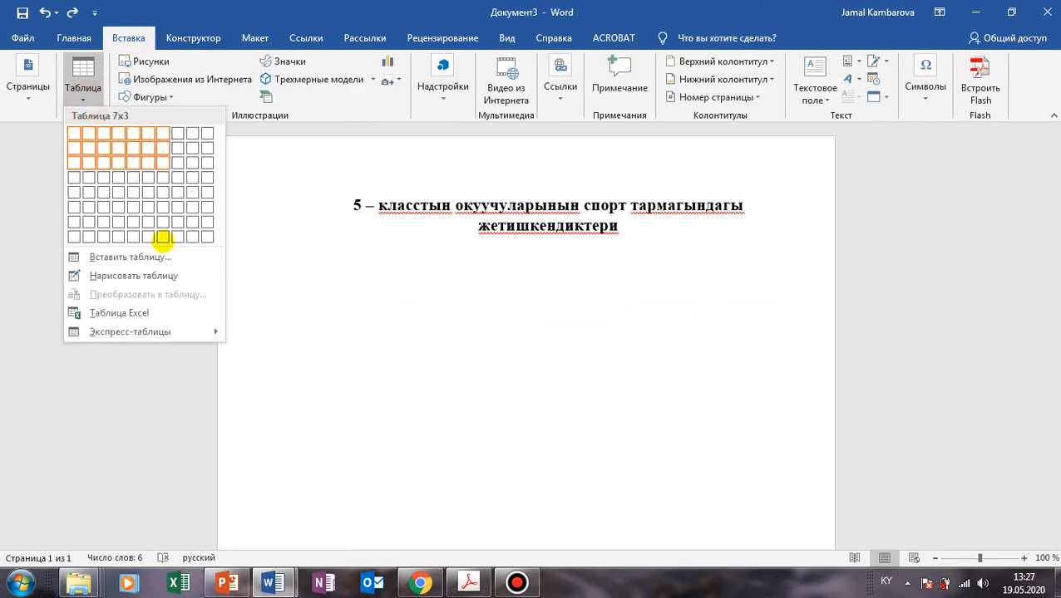
click(117, 257)
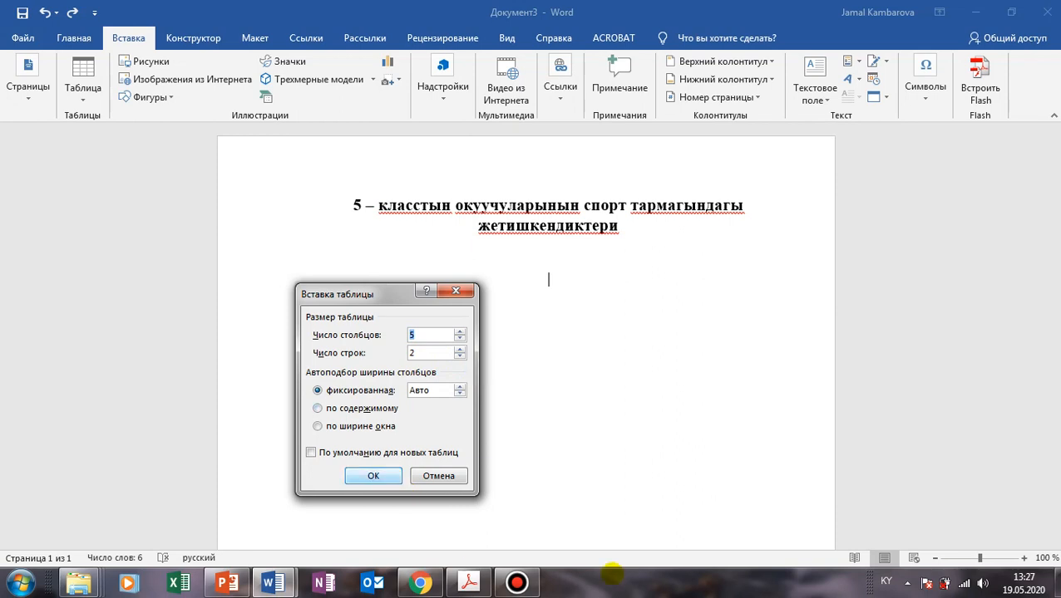
click(432, 354)
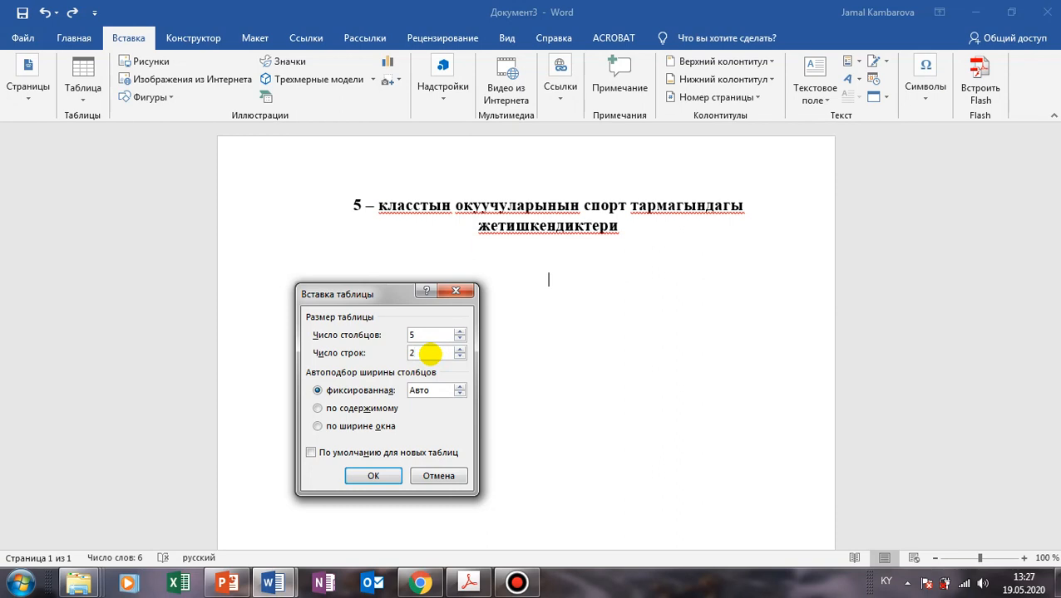
key(BackSpace)
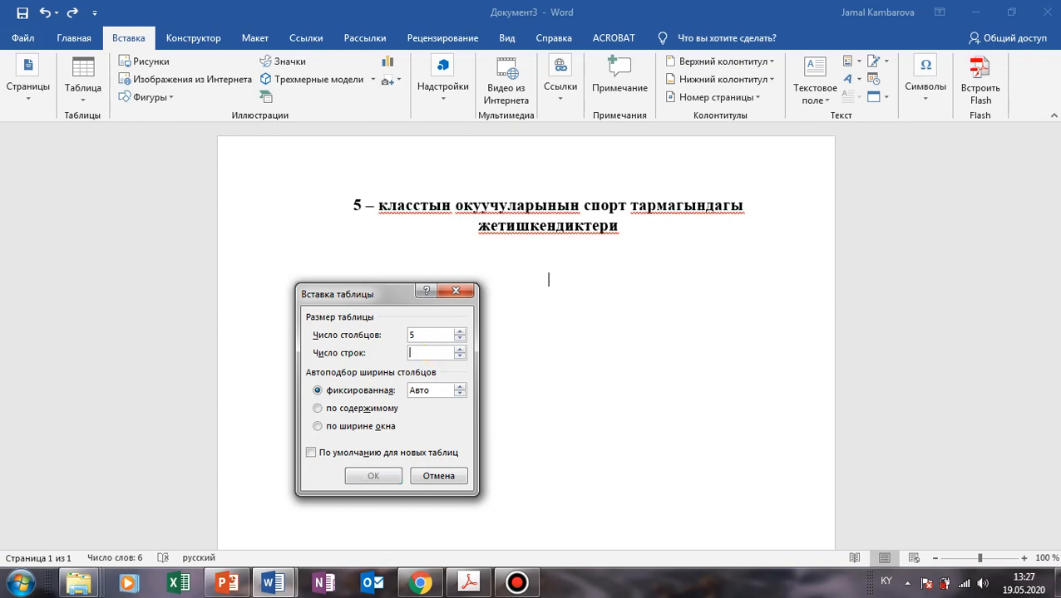
text(20)
click(374, 475)
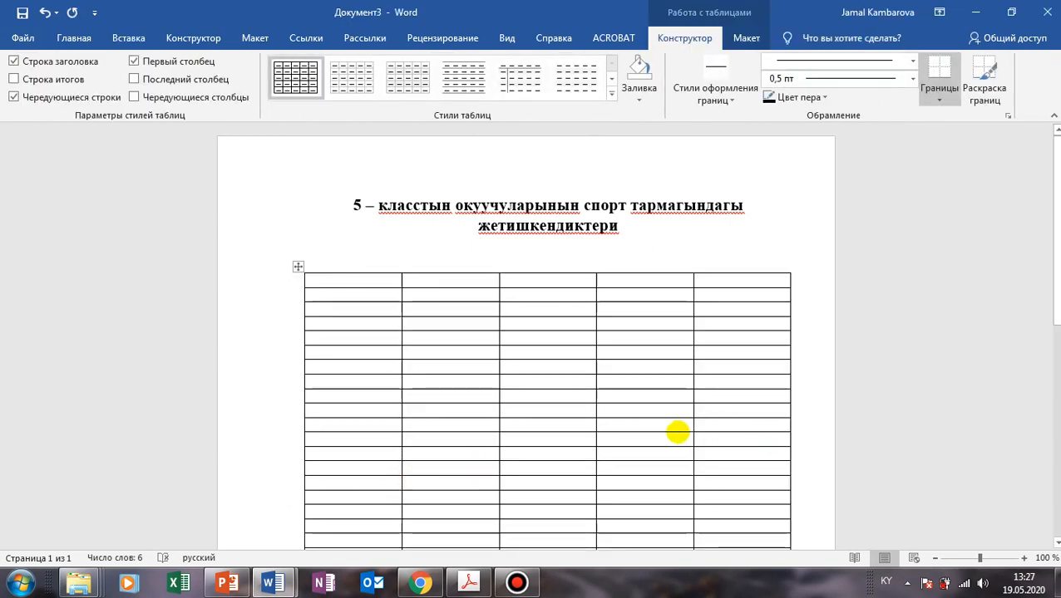
Step: Narrow the table's first column to less than half its width and enter № as its header
scroll(480, 428, down, 1)
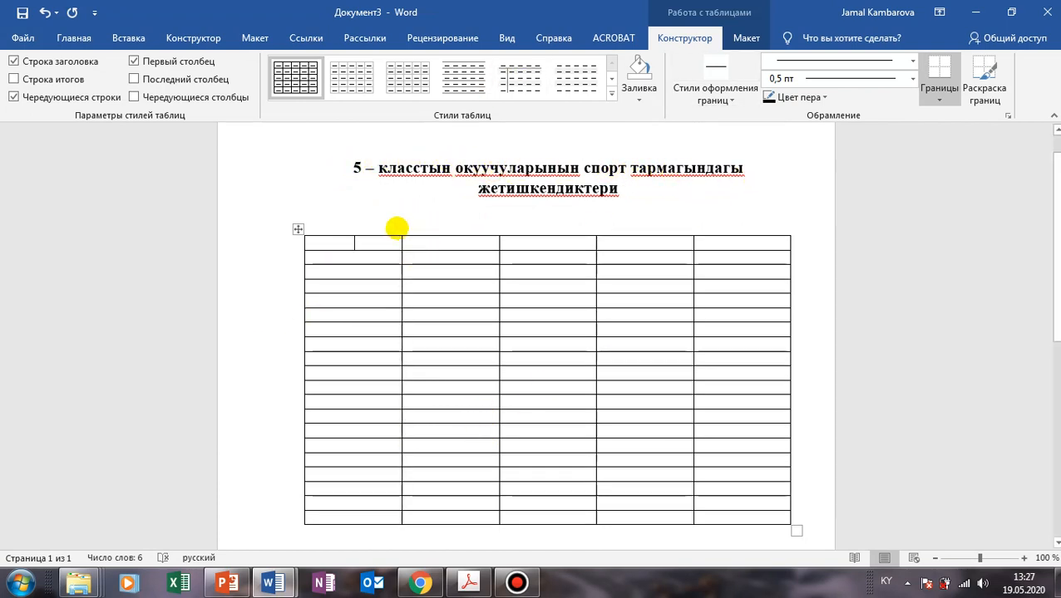
drag(401, 244, 344, 255)
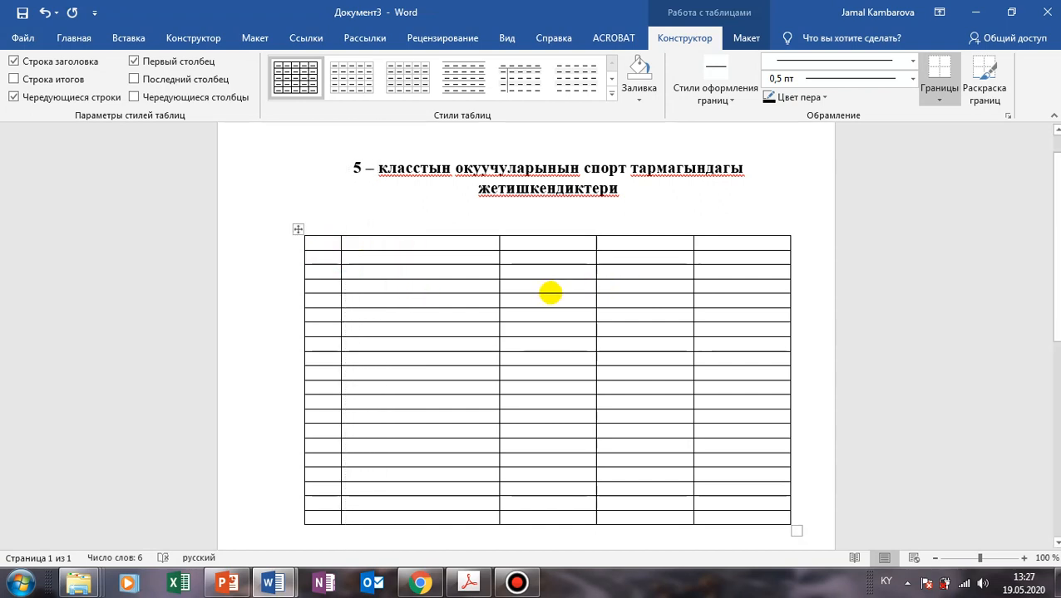
text(№)
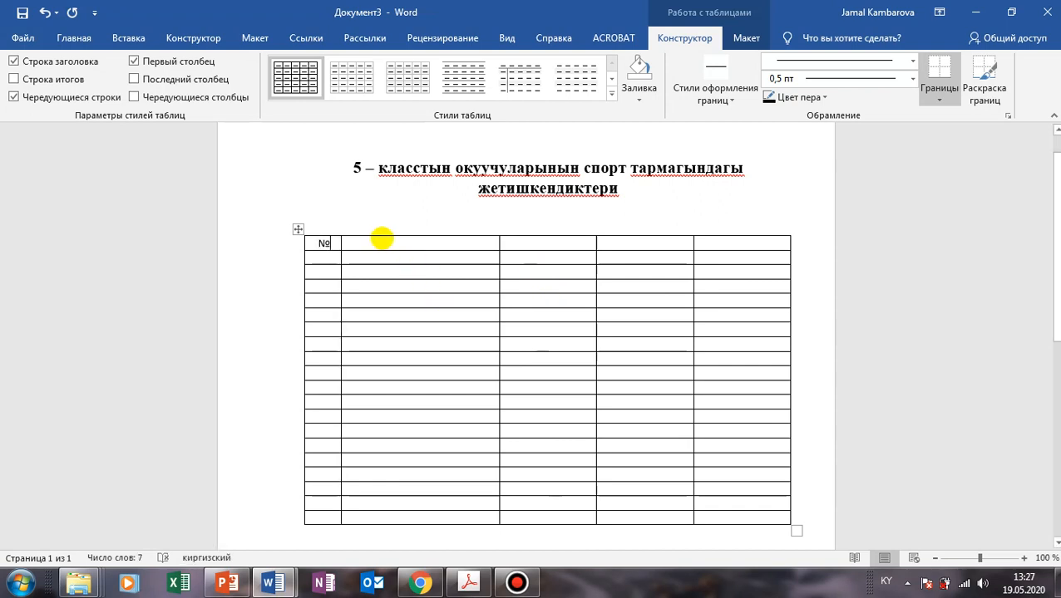
Step: Enter "Окуучунун аты жөнү" as the header of the second column
click(390, 244)
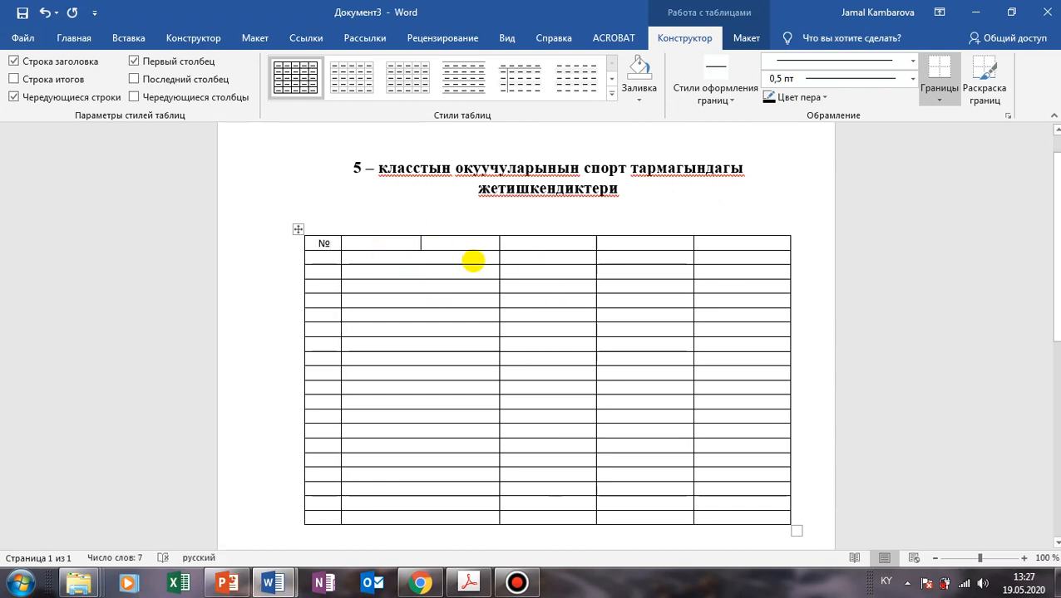
text(Окуучунун)
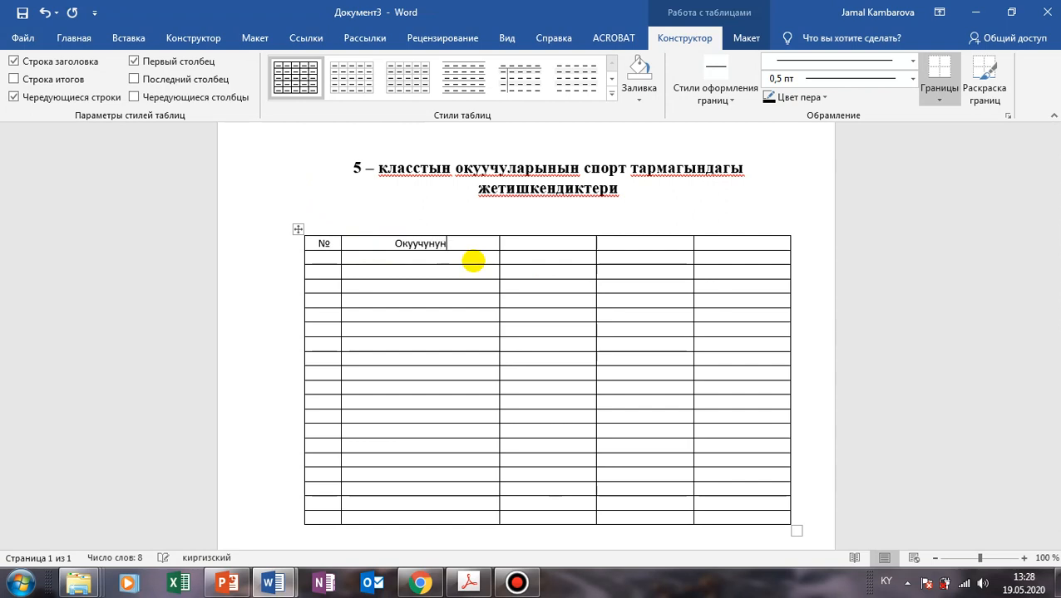
text( аты)
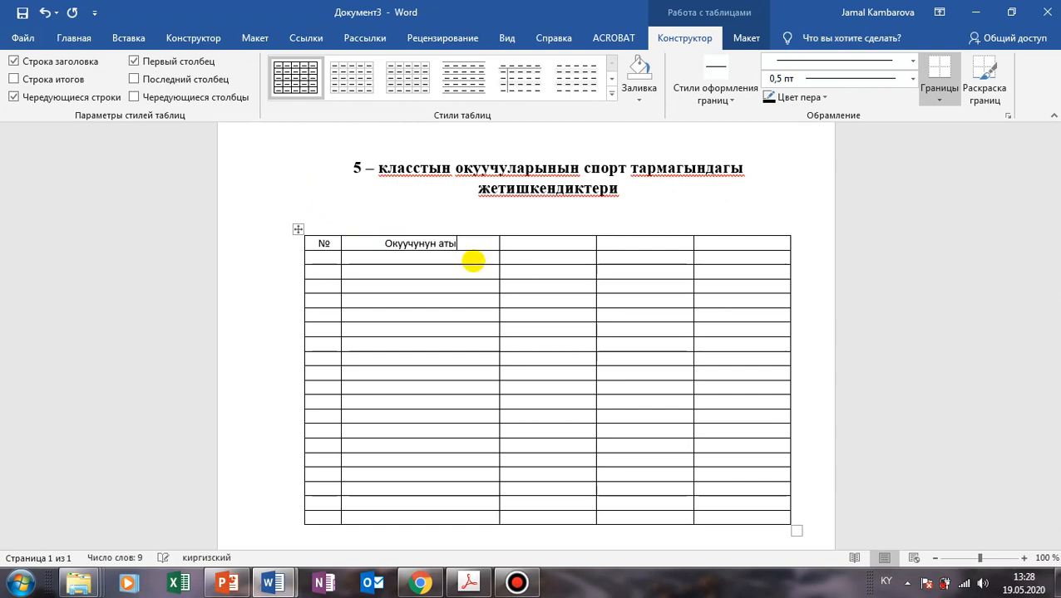
text( ж)
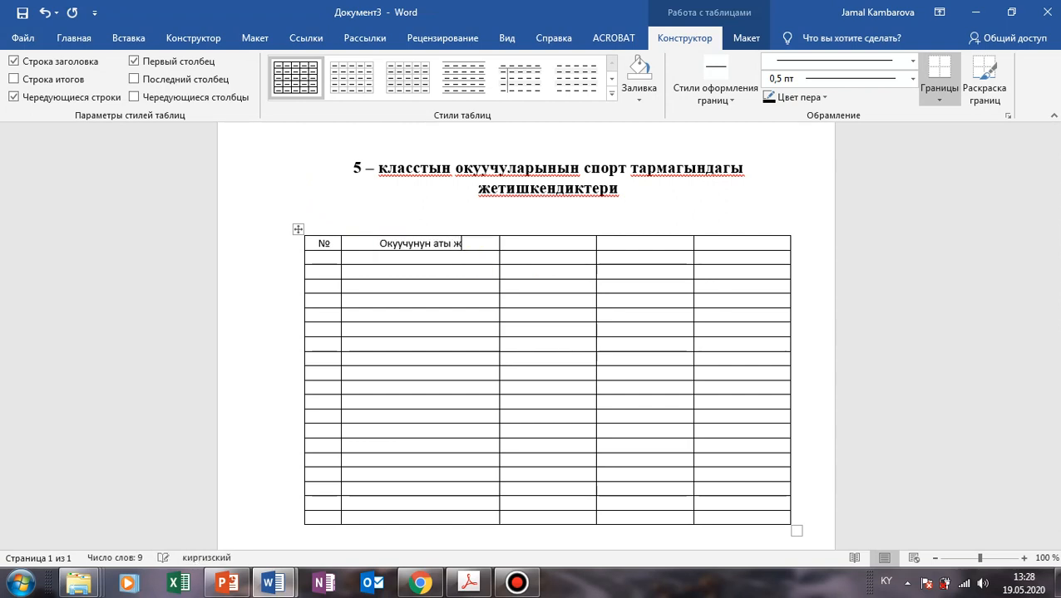
text(өнү)
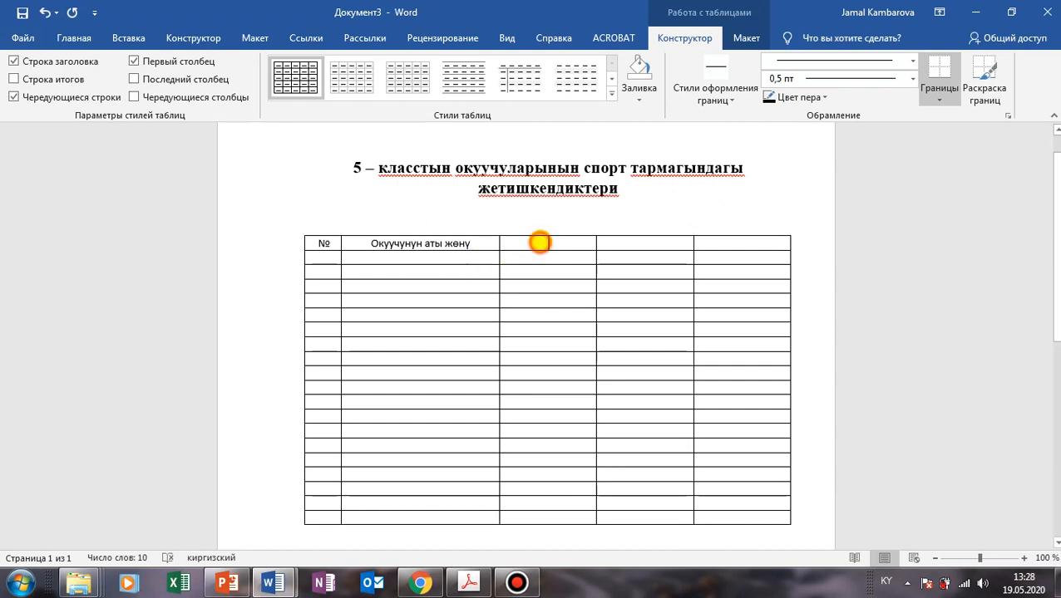
Step: Enter "классы" as the header of the third column and "Спорт түрү" as the header of the fourth
click(541, 242)
text(классы)
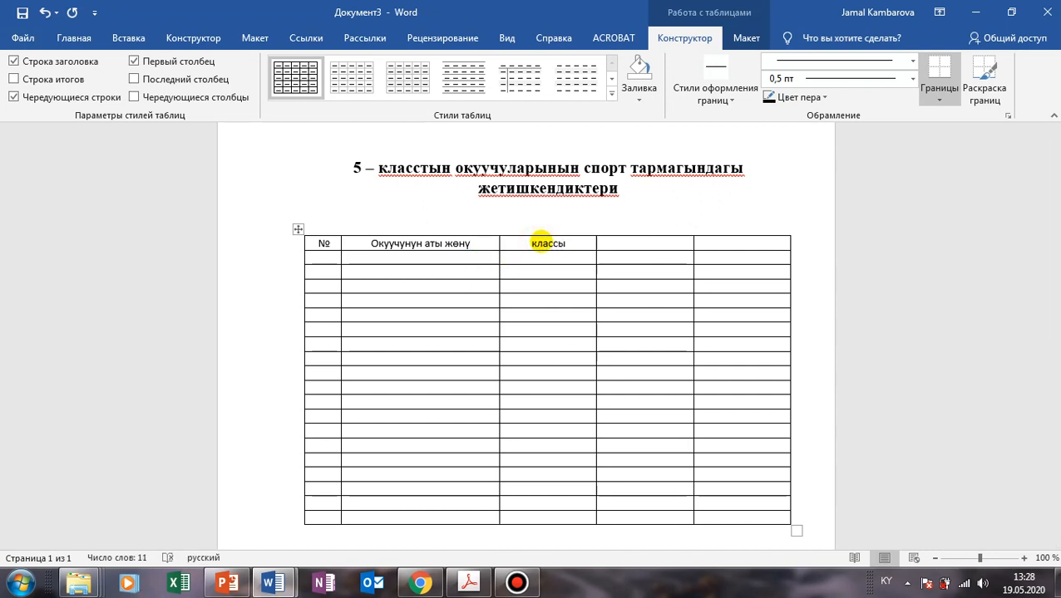
key(Tab)
text(спорт ту)
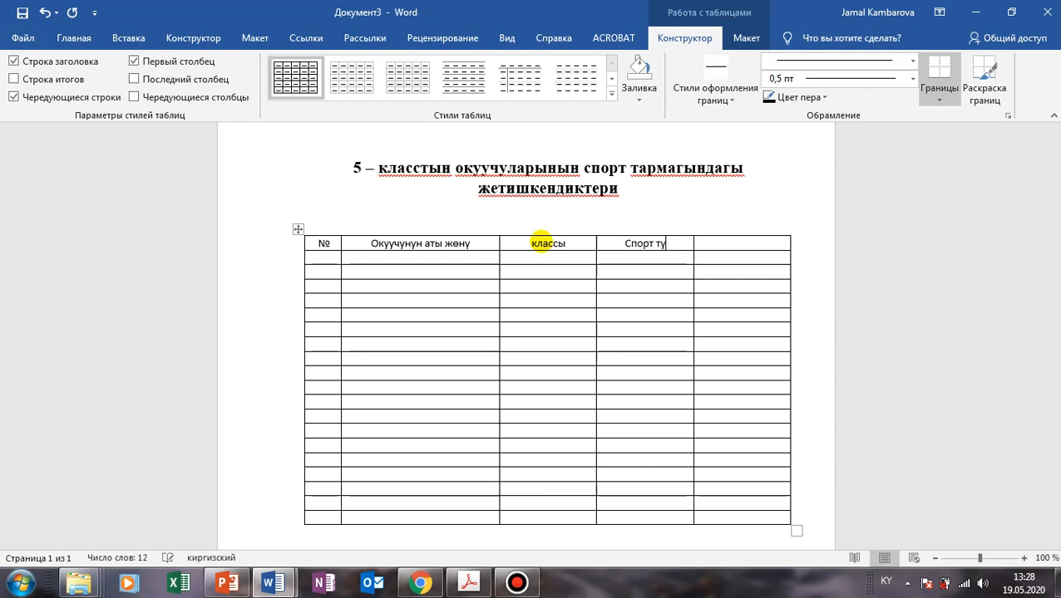
text(у)
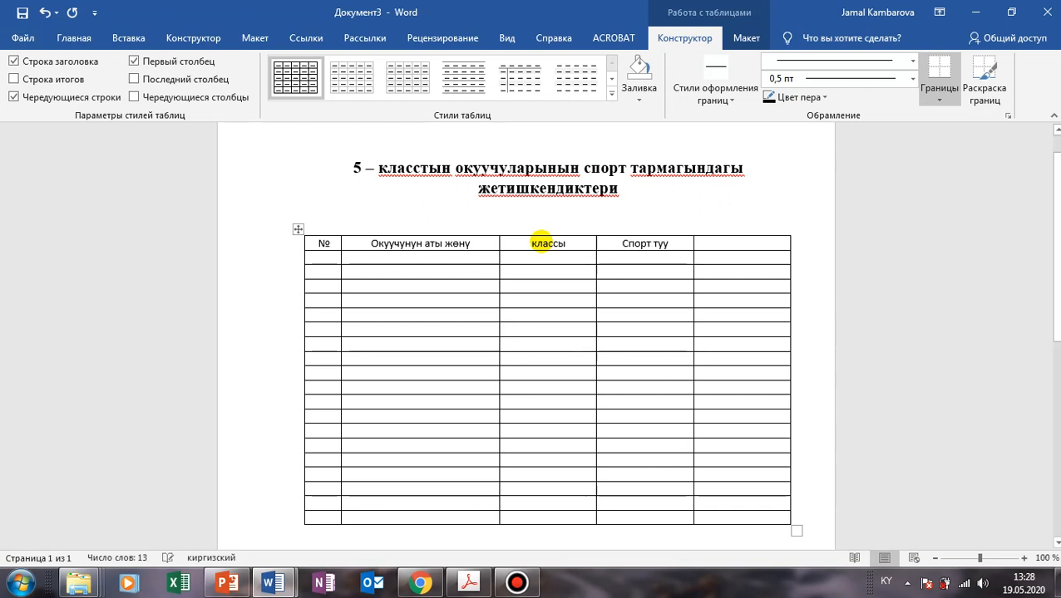
text(5 – класстын окуучуларынын спорт тармагындагы жетишкендиктери)
key(ctrl+z)
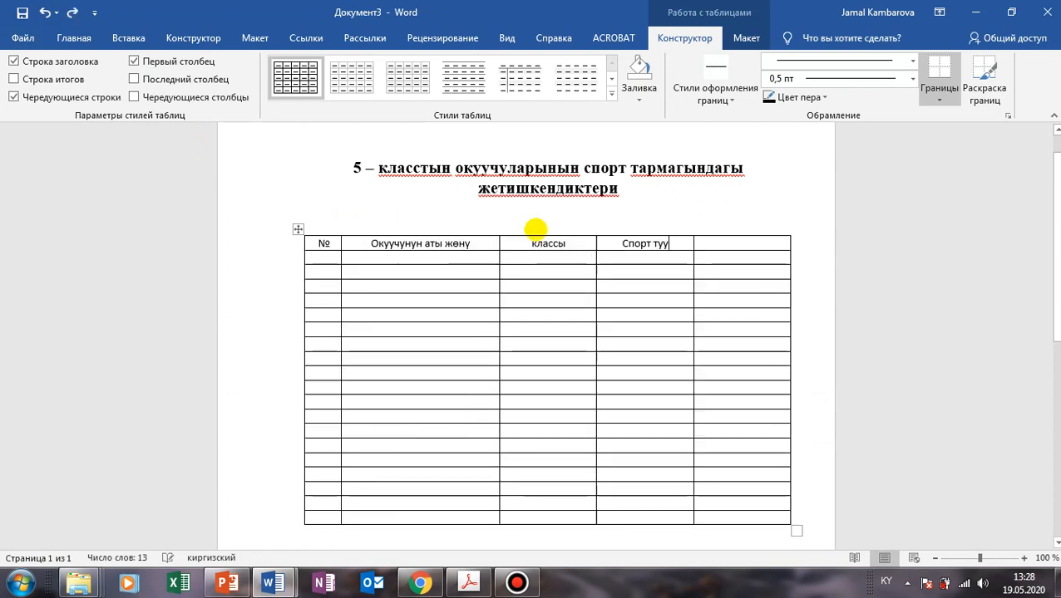
key(BackSpace)
key(BackSpace)
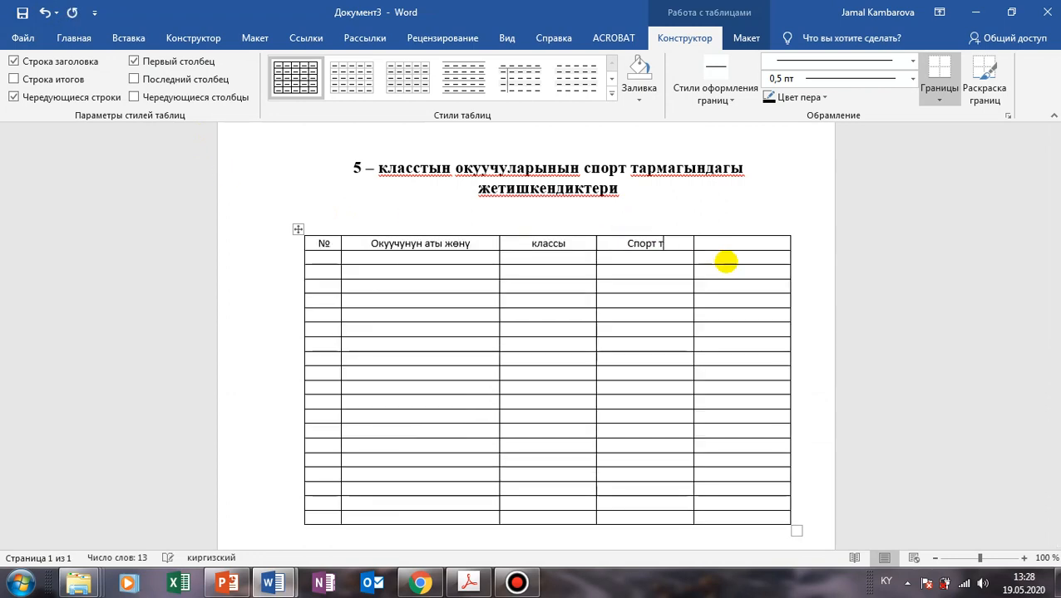
text(үрү)
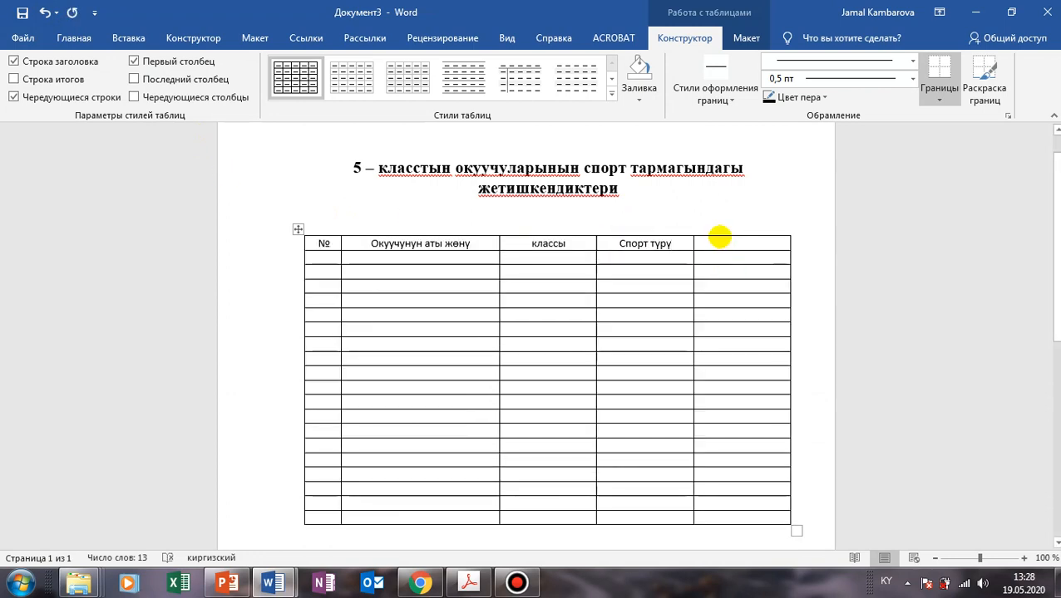
Step: Enter "Ээлеген орду" as the header of the fifth column
click(733, 242)
text(э)
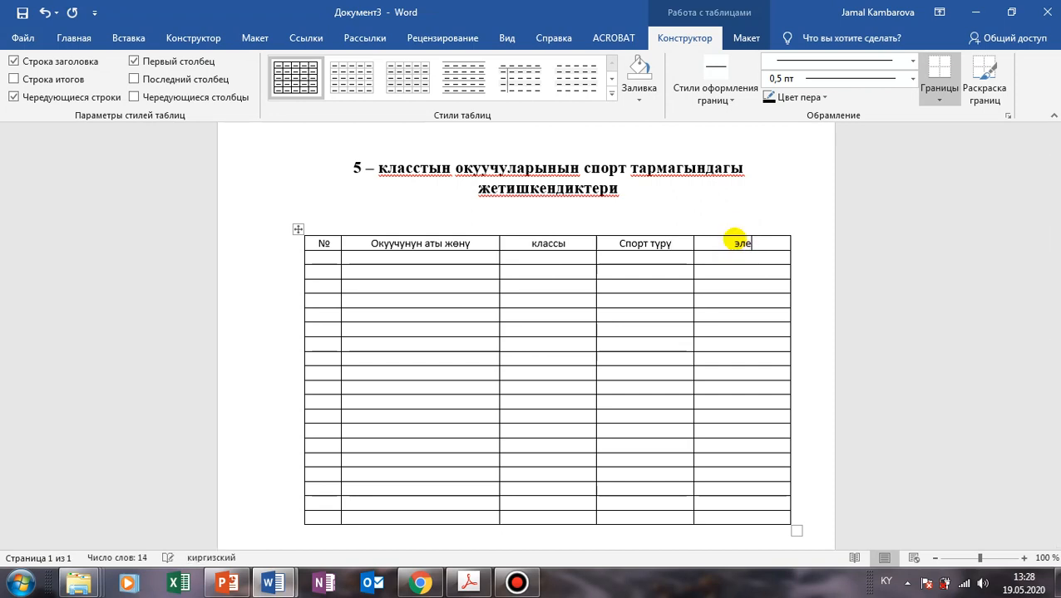
text(ле)
key(BackSpace)
key(BackSpace)
text(элеен)
key(BackSpace)
text(н орду)
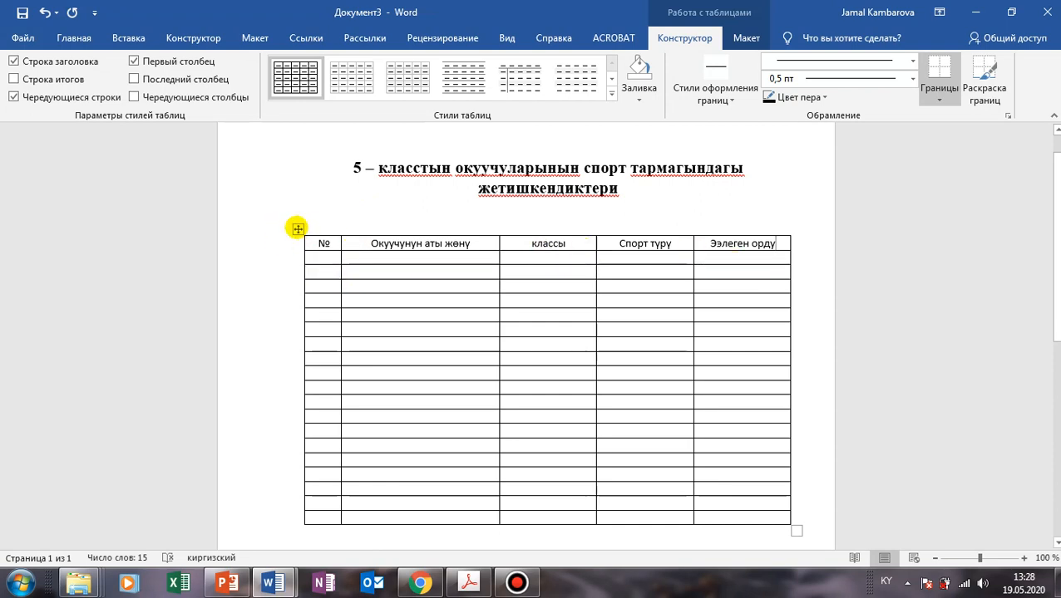
Step: Format the text of the whole table in Times New Roman, size 14
click(298, 229)
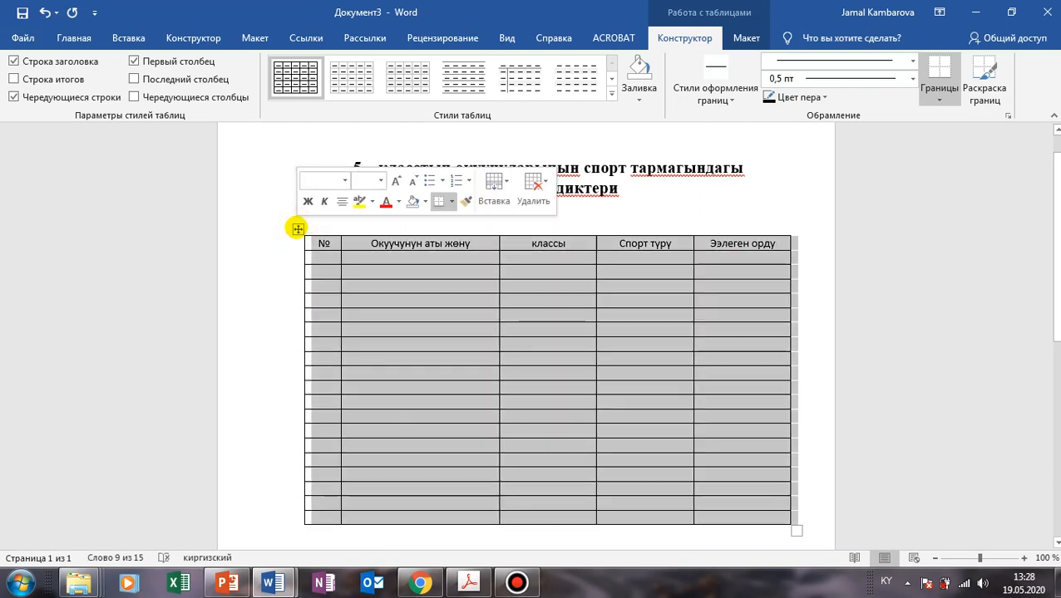
click(75, 38)
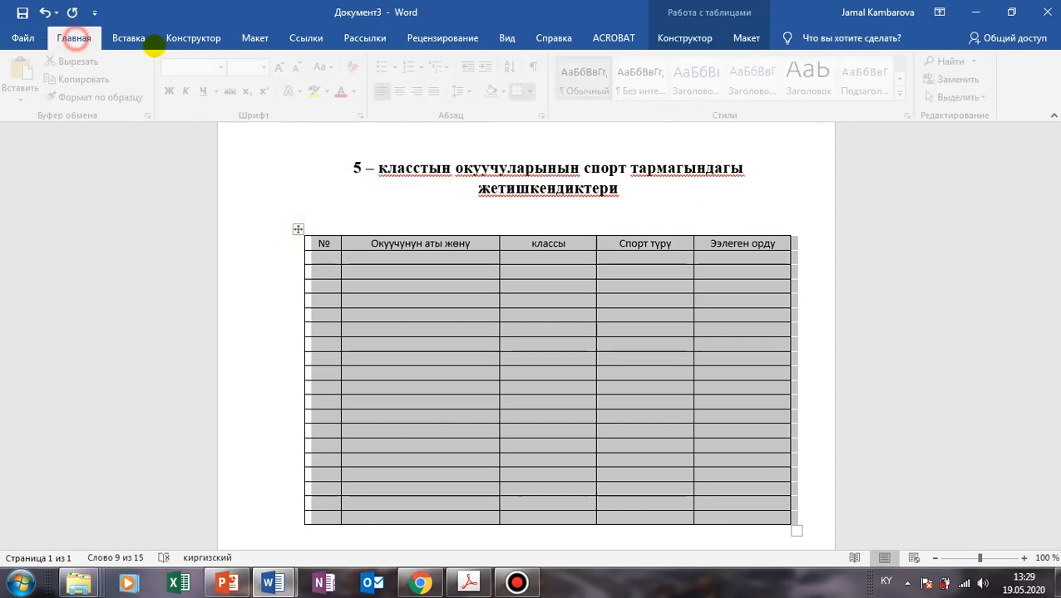
click(229, 68)
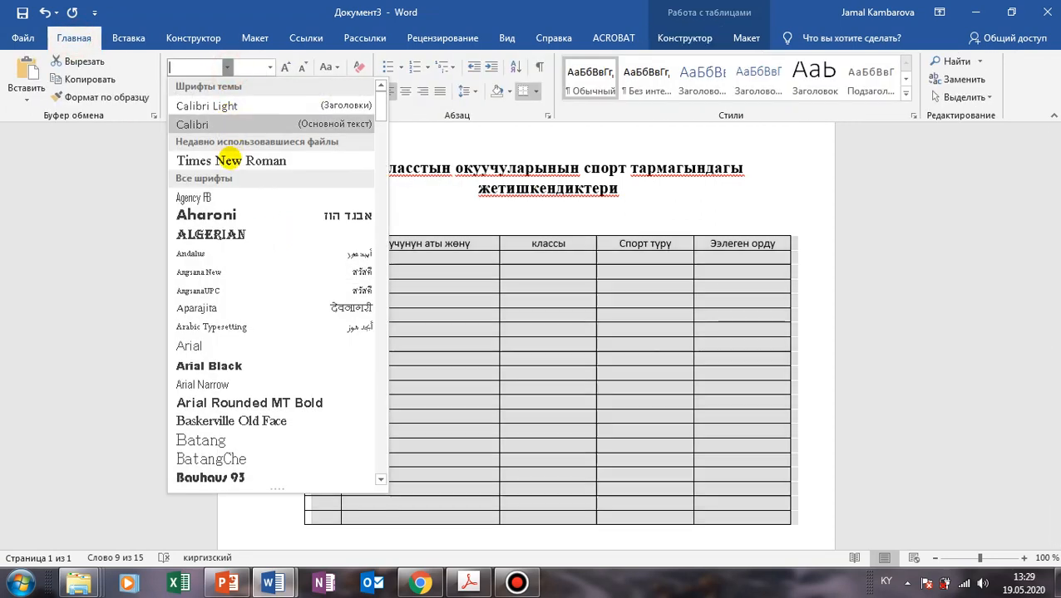
click(230, 160)
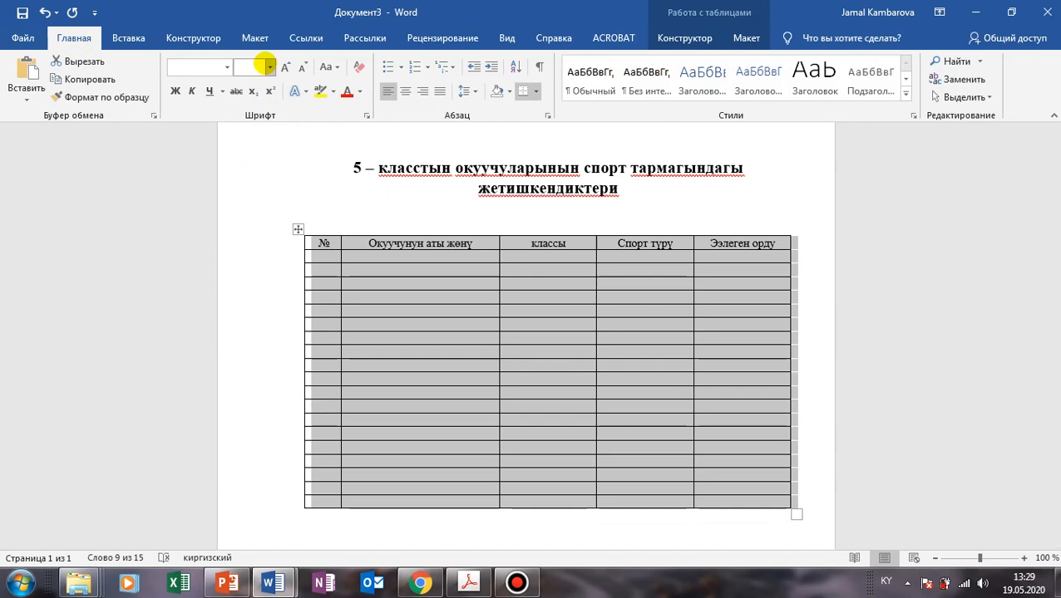
click(268, 68)
click(242, 159)
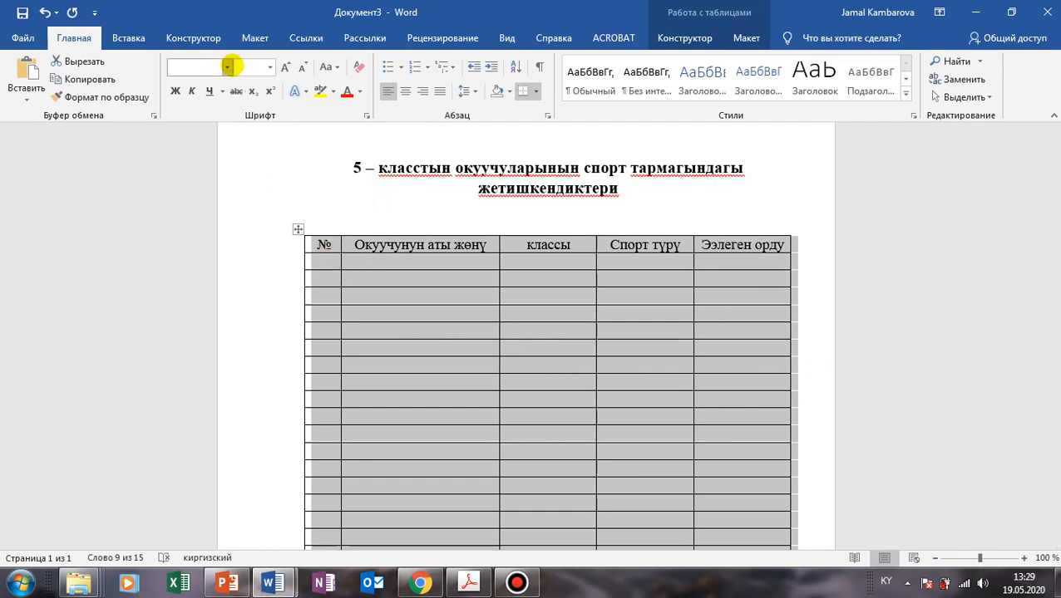
click(227, 67)
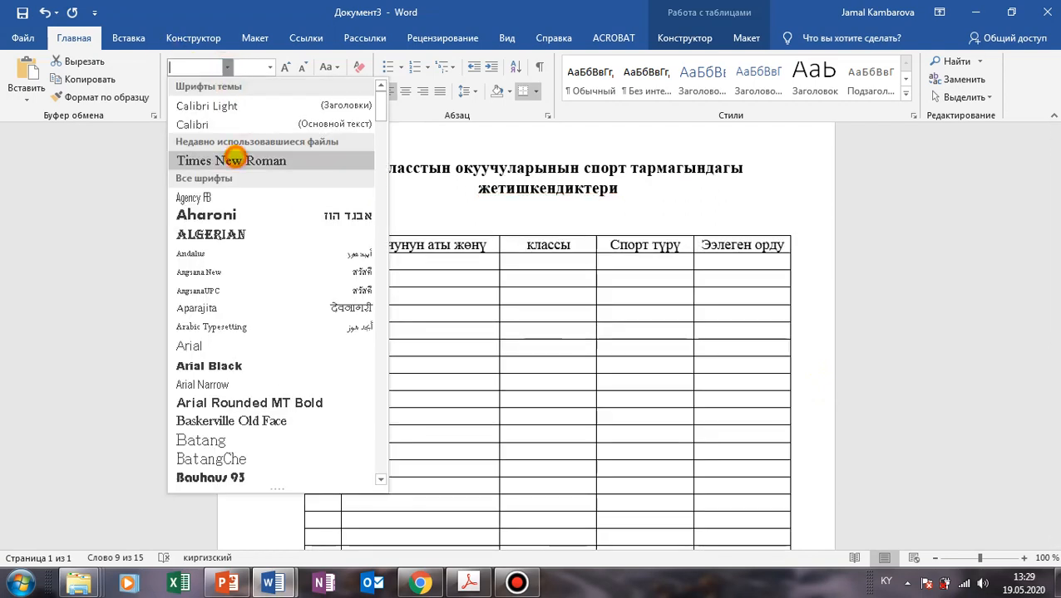
click(237, 161)
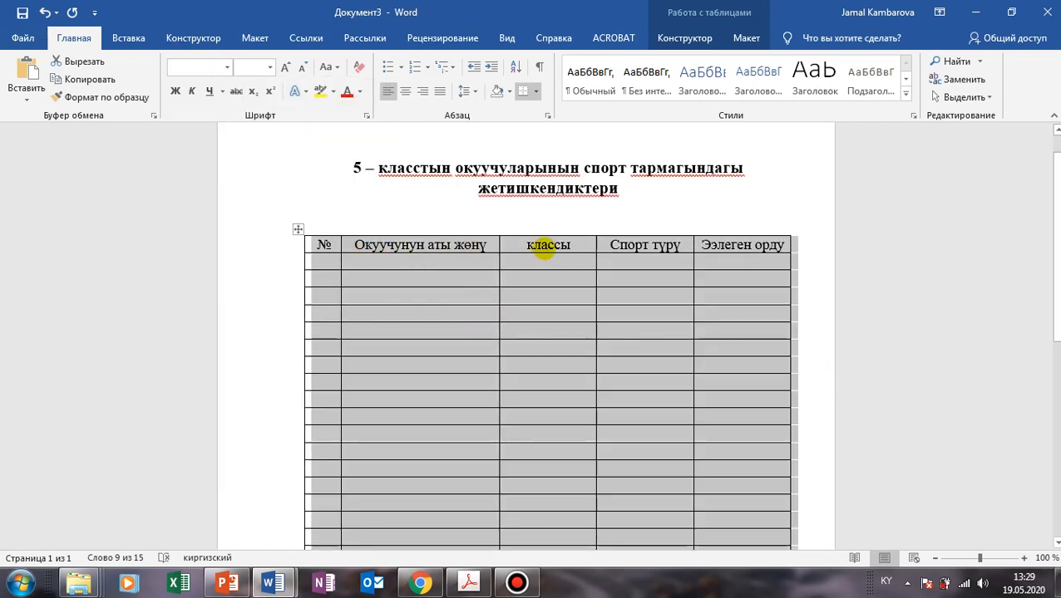
Step: Change the headers of the fourth and fifth columns, "Спорт түрү" and "Ээлеген орду", to all lowercase
click(526, 242)
drag(526, 243, 785, 243)
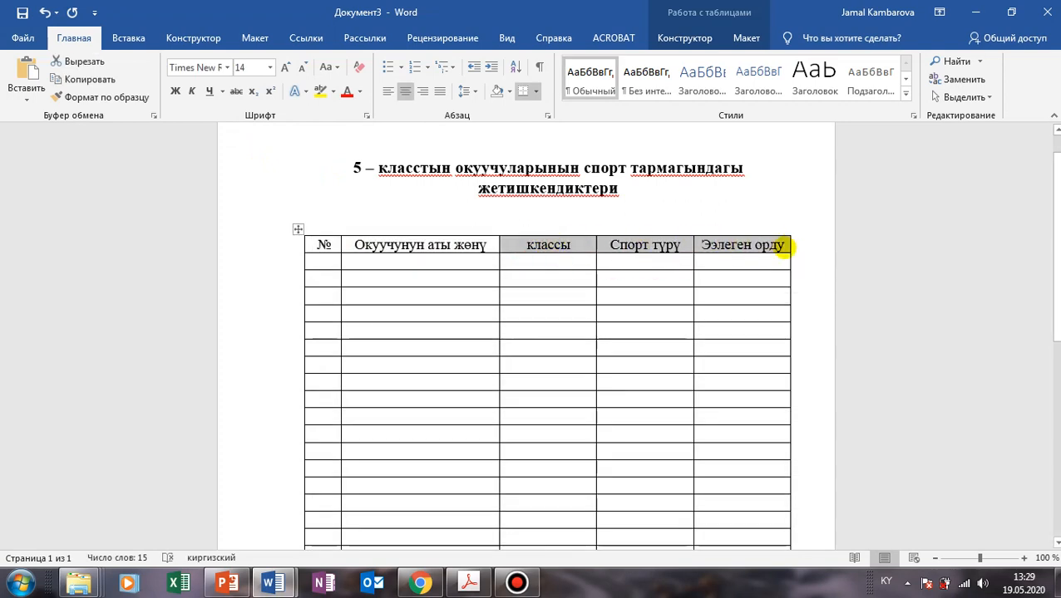
drag(604, 243, 763, 244)
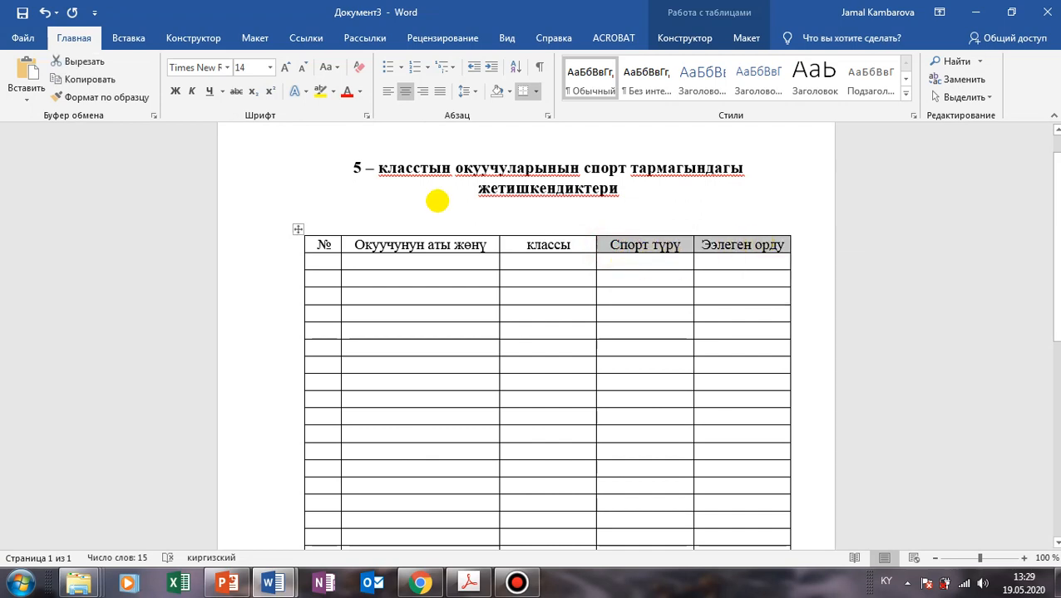
click(337, 66)
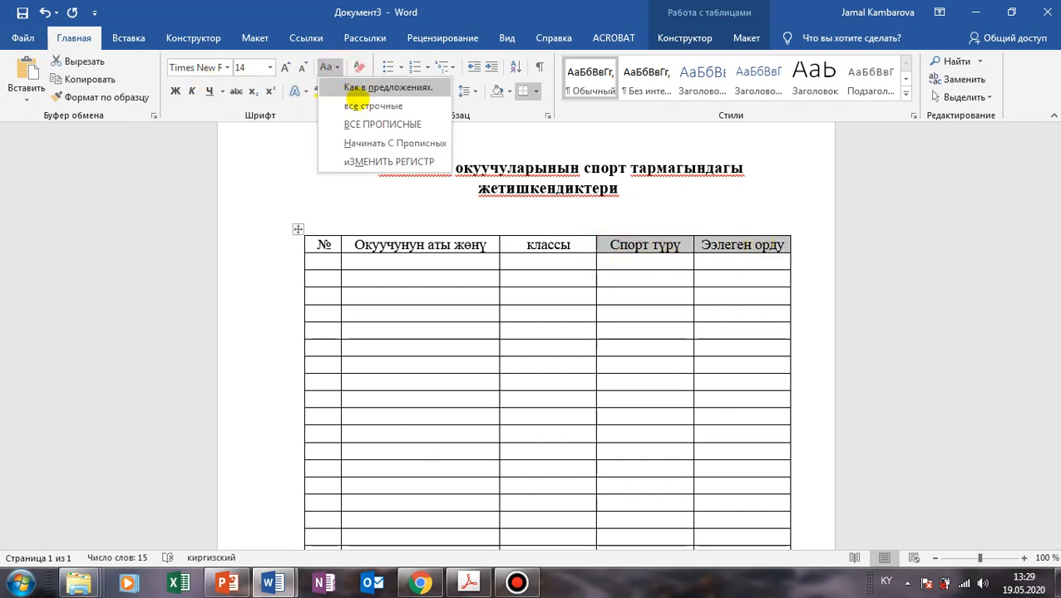
click(371, 105)
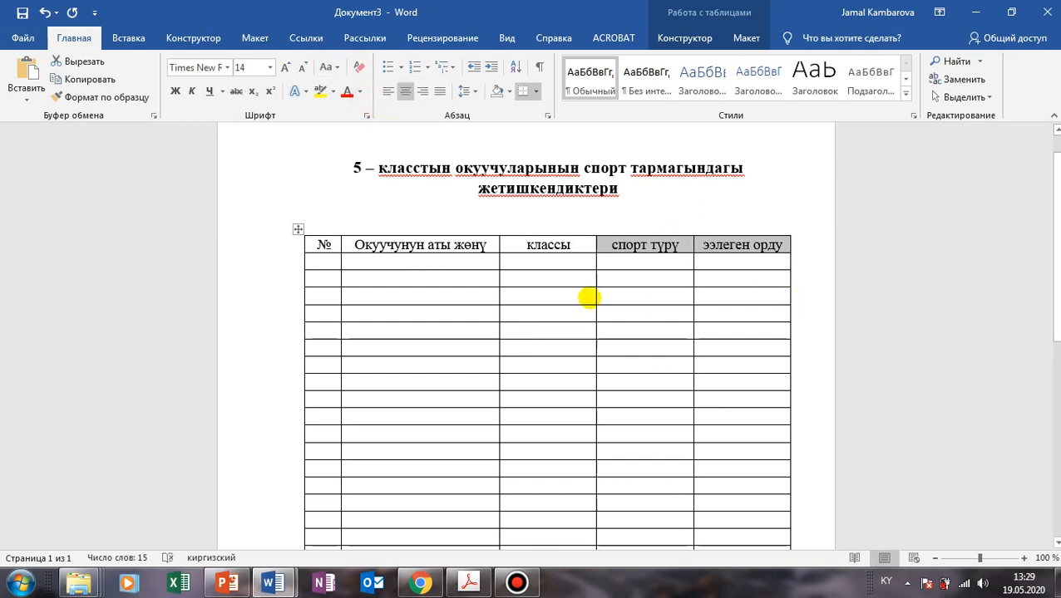
click(532, 291)
Step: Make the text of the table's whole header row bold
drag(312, 243, 753, 234)
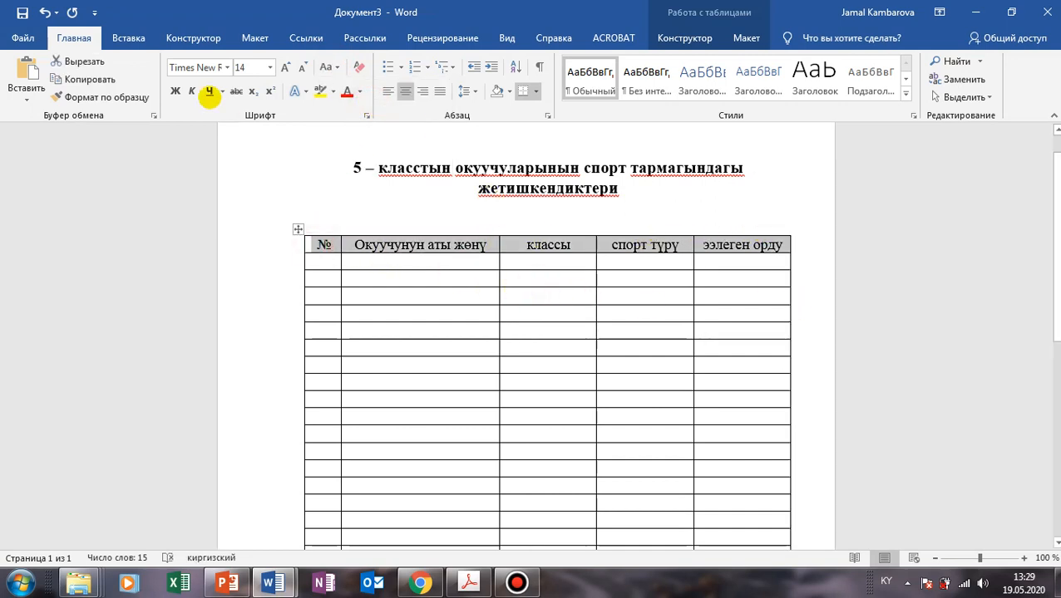
click(174, 92)
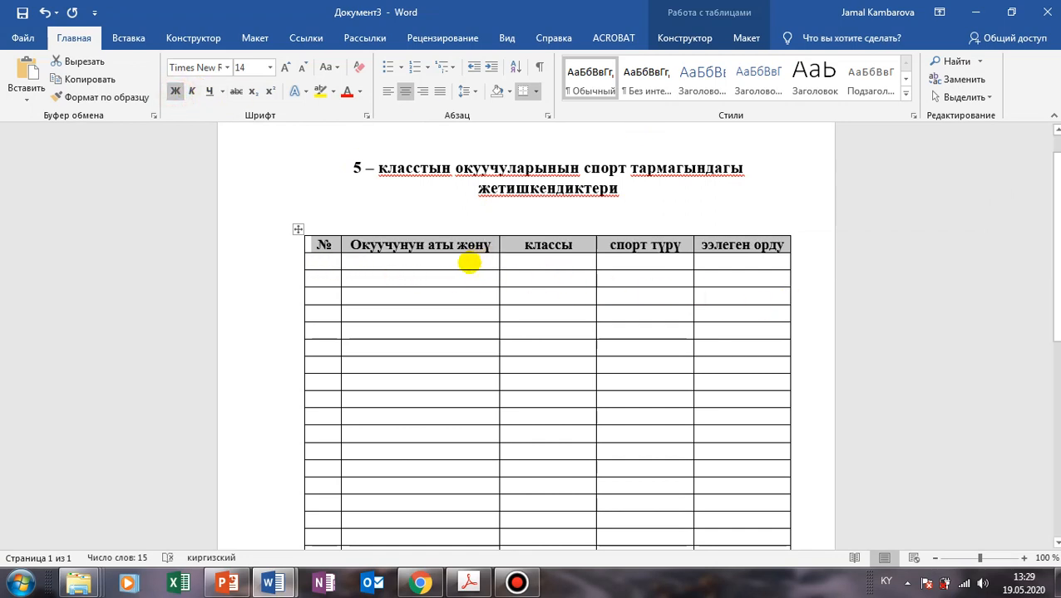
click(469, 262)
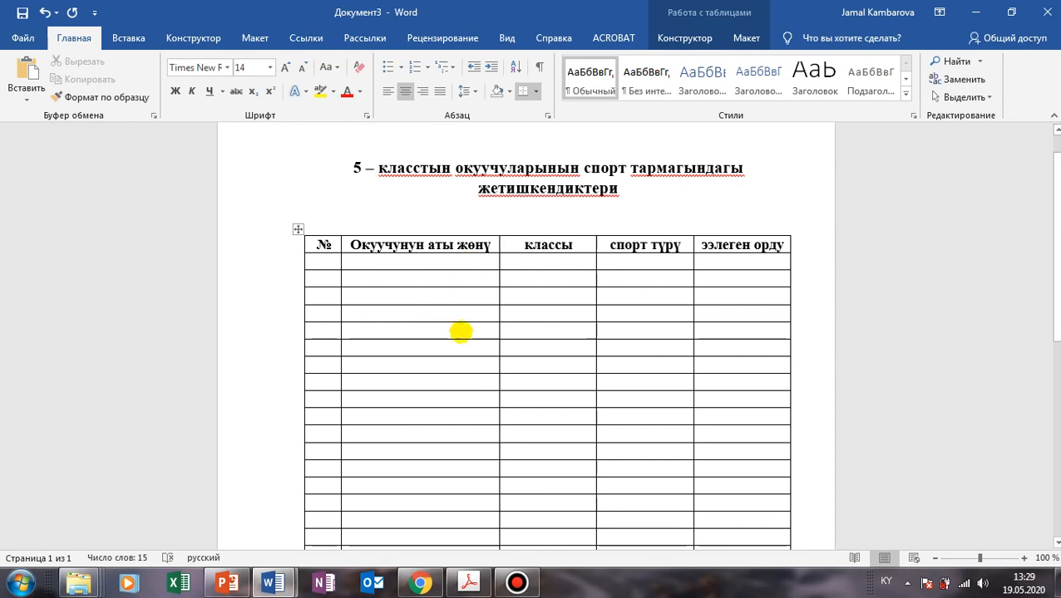
Step: Apply automatic 1., 2., 3. numbering to all cells below the "№" header
scroll(449, 336, down, 1)
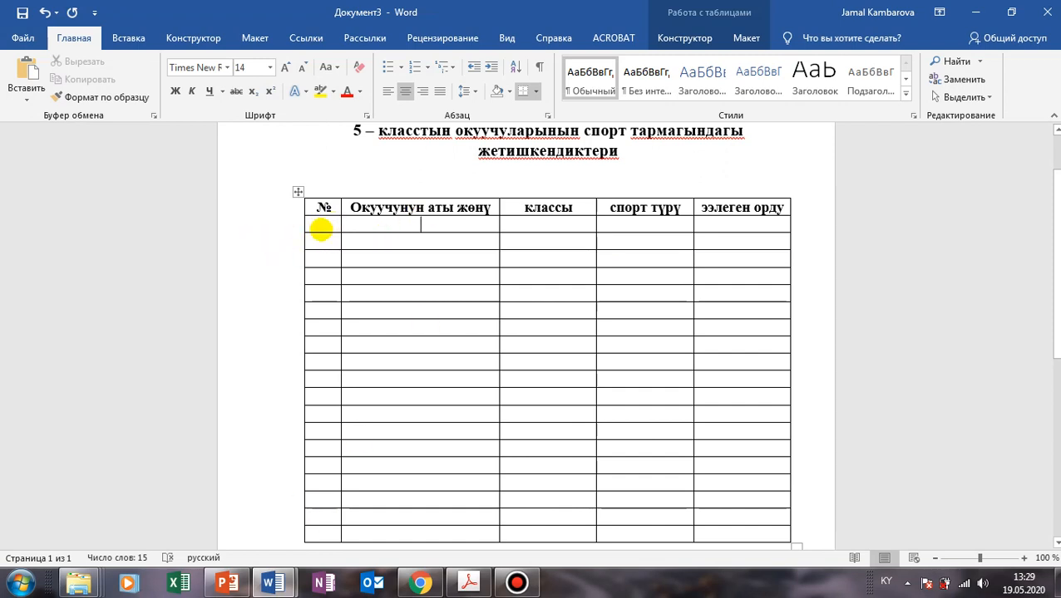
drag(321, 229, 327, 534)
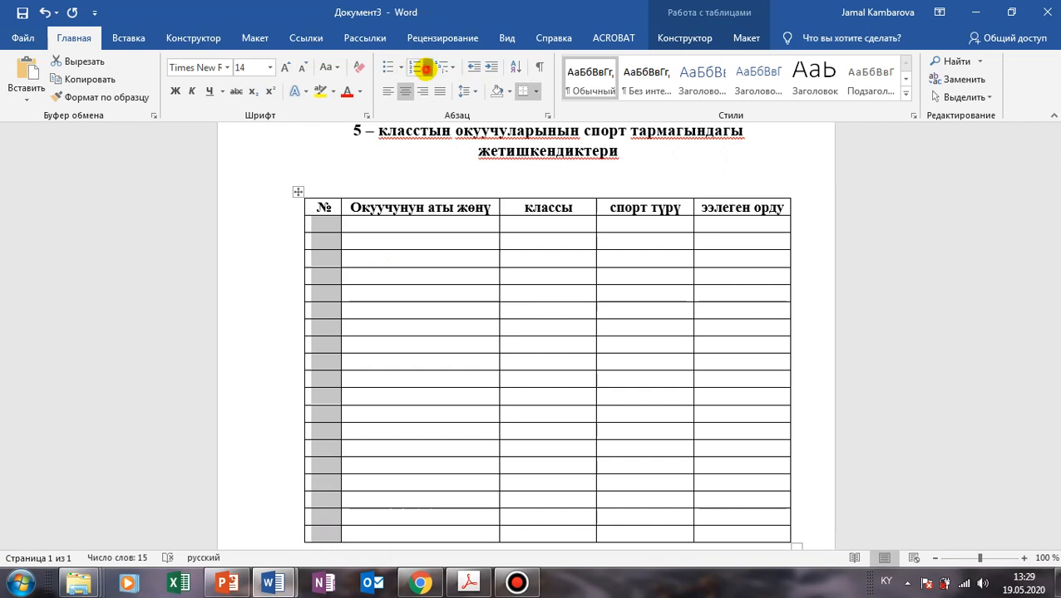
click(425, 68)
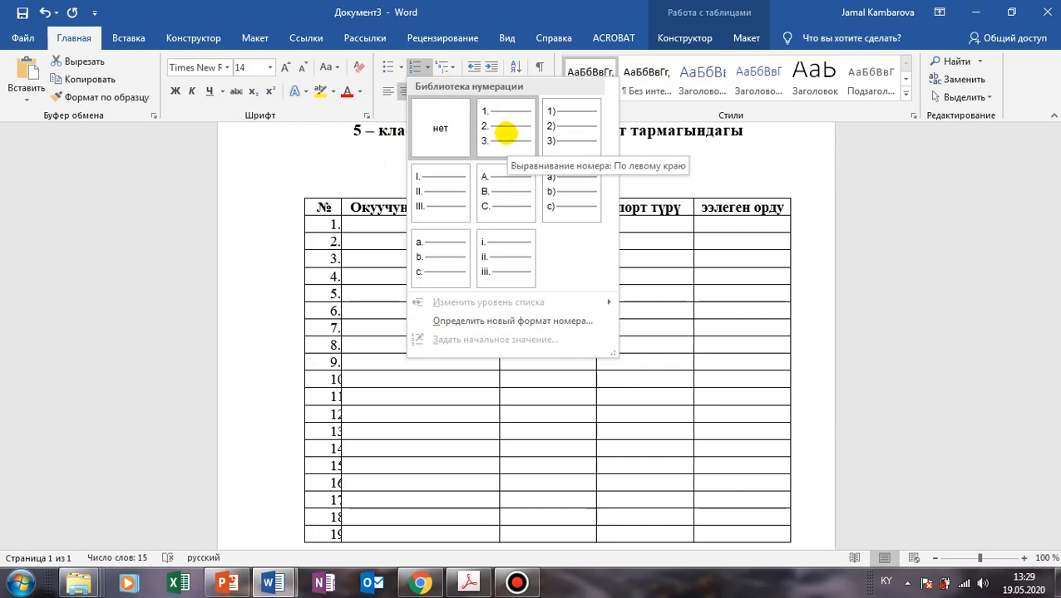
click(505, 131)
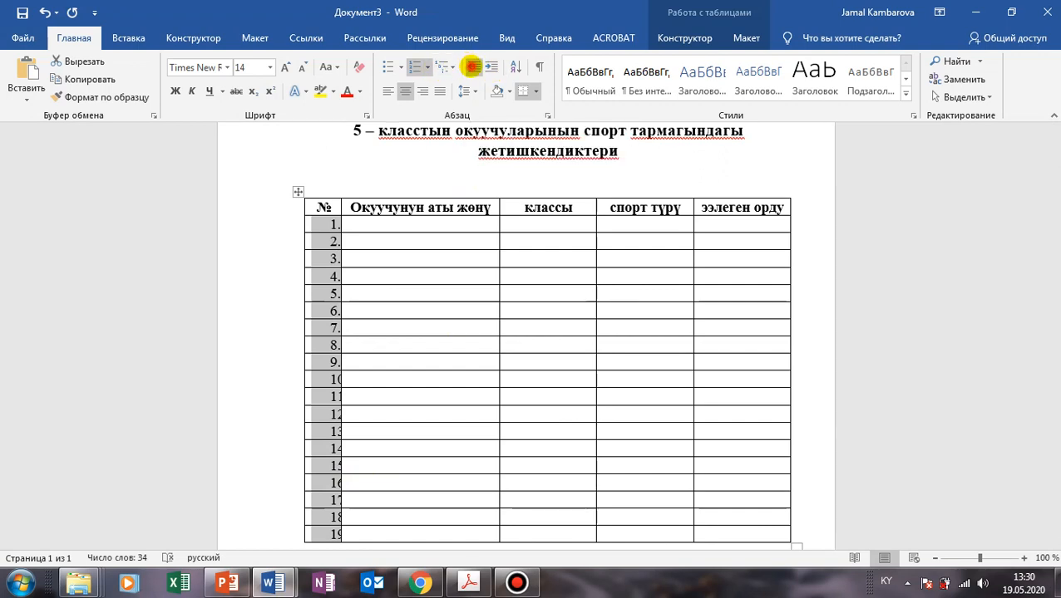
Step: Decrease the indent of the numbers in the "№" column
click(472, 66)
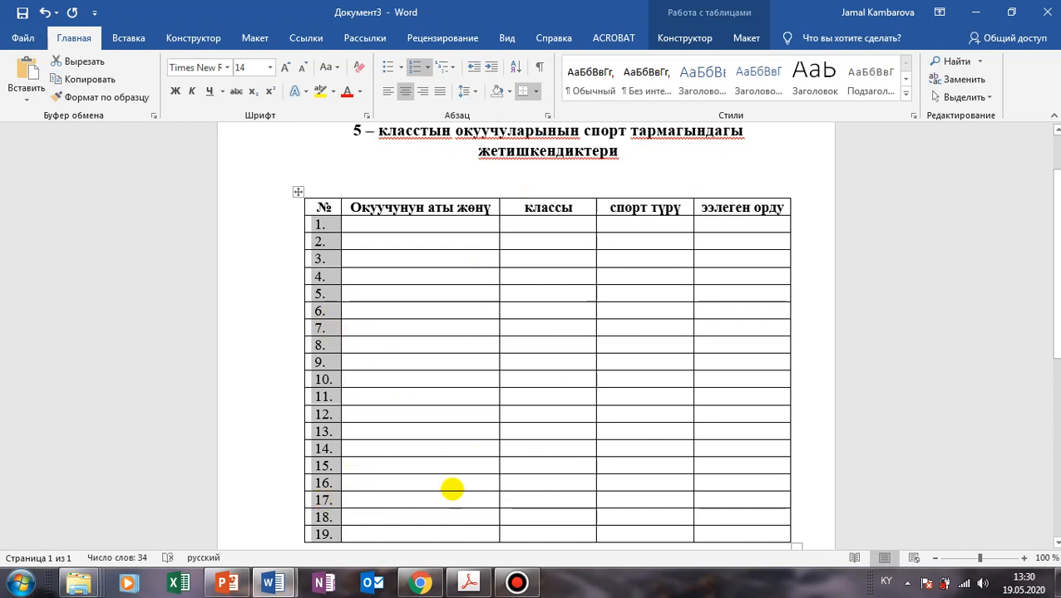
scroll(450, 487, down, 1)
scroll(457, 486, up, 1)
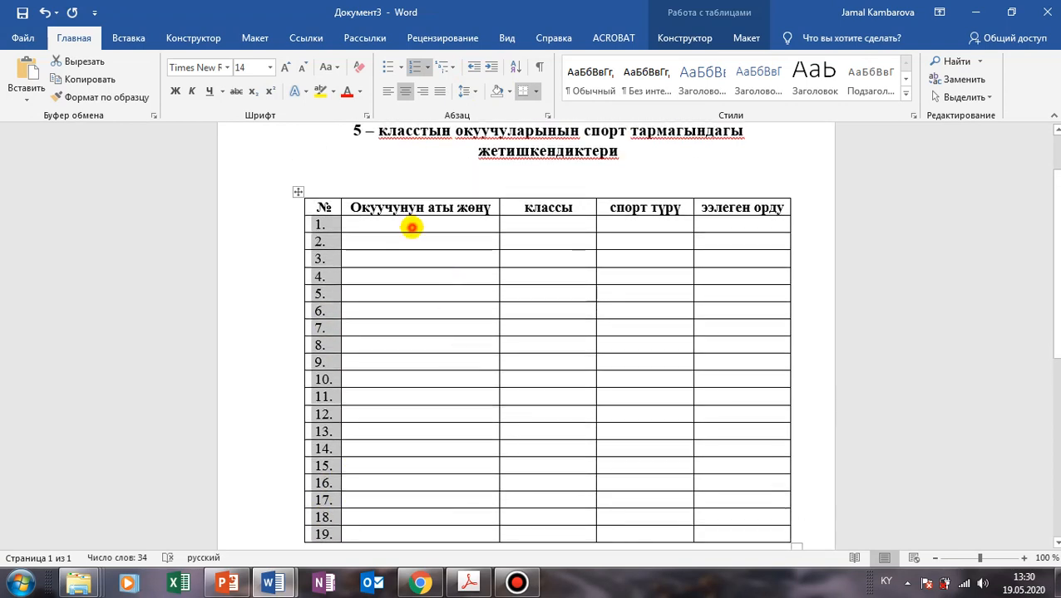
click(407, 230)
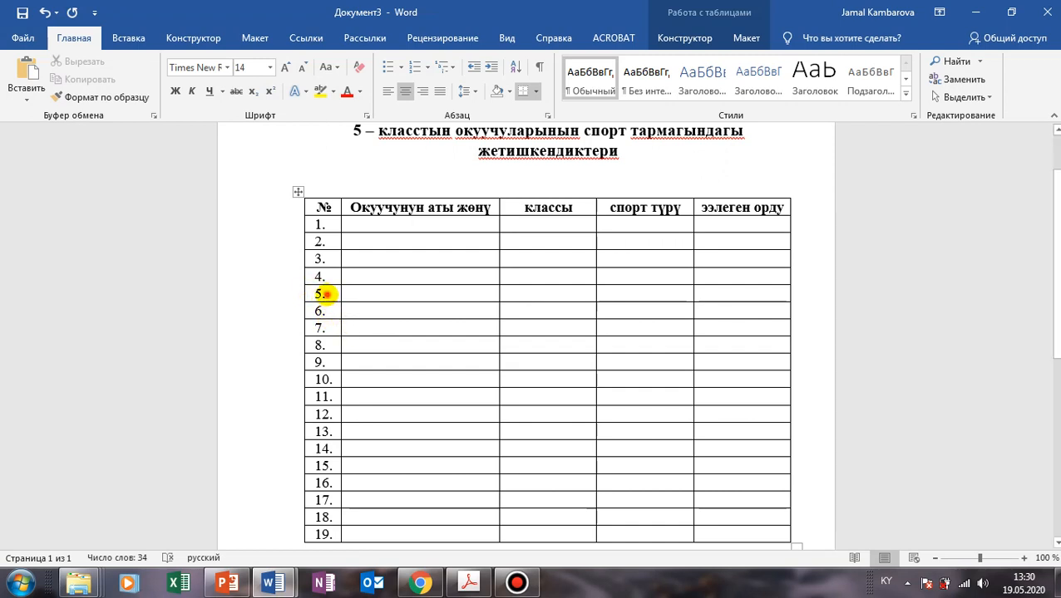
drag(324, 292, 773, 309)
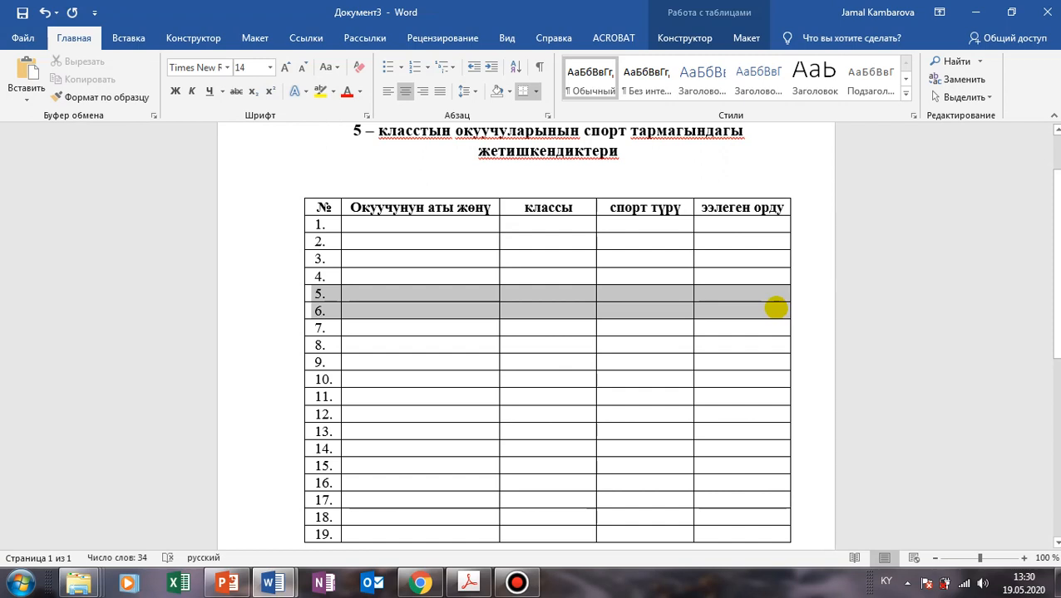
drag(774, 308, 288, 296)
click(794, 324)
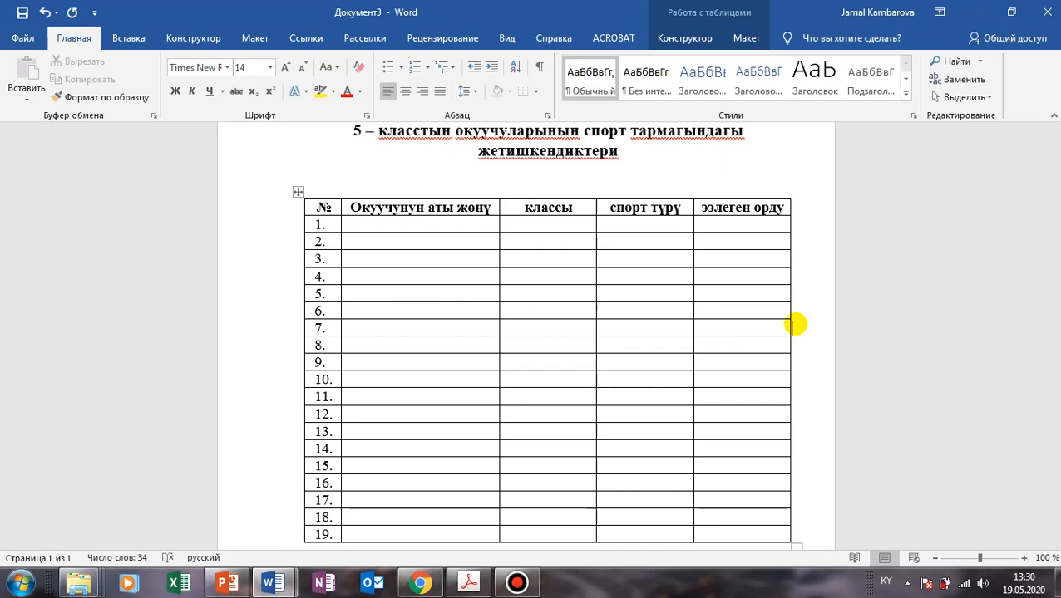
Step: Enter the students' names in rows 1 to 5 of the "Окуучунун аты жөнү" column
click(405, 225)
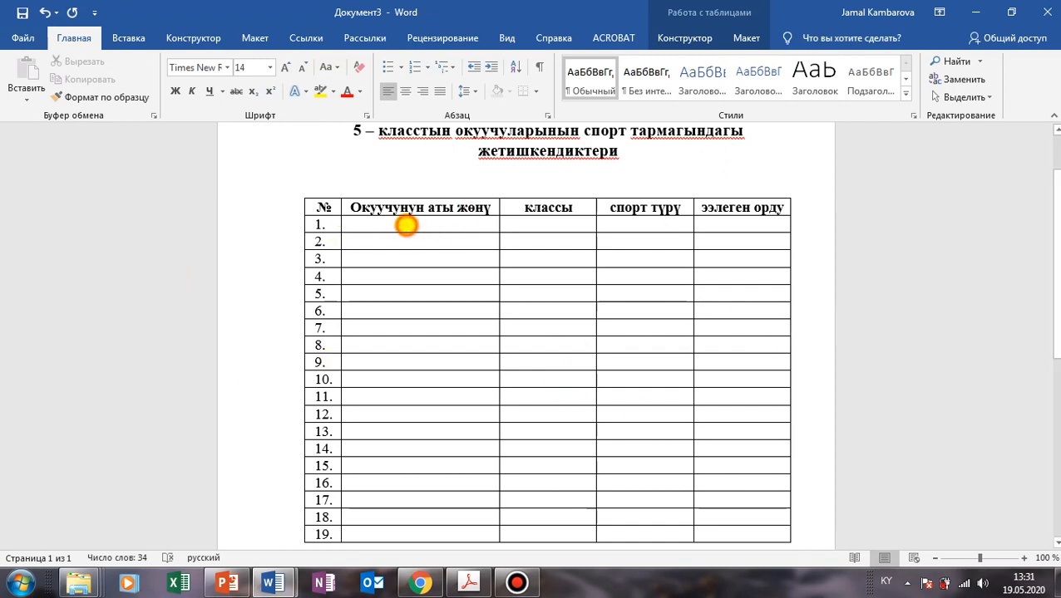
text(Асанов)
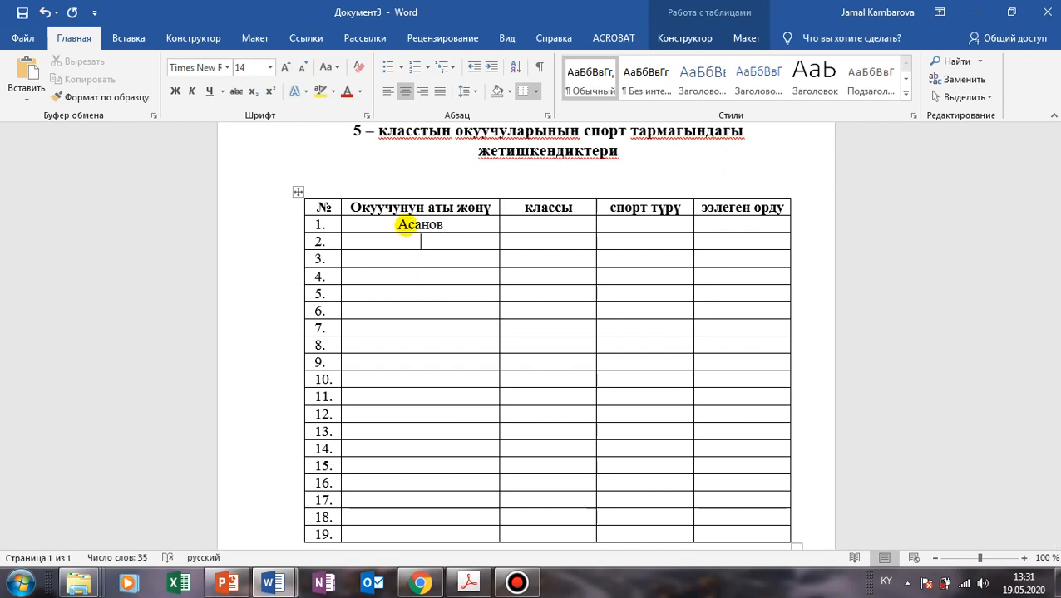
text(Мар)
text(атов)
text(Эм)
key(BackSpace)
text(сен)
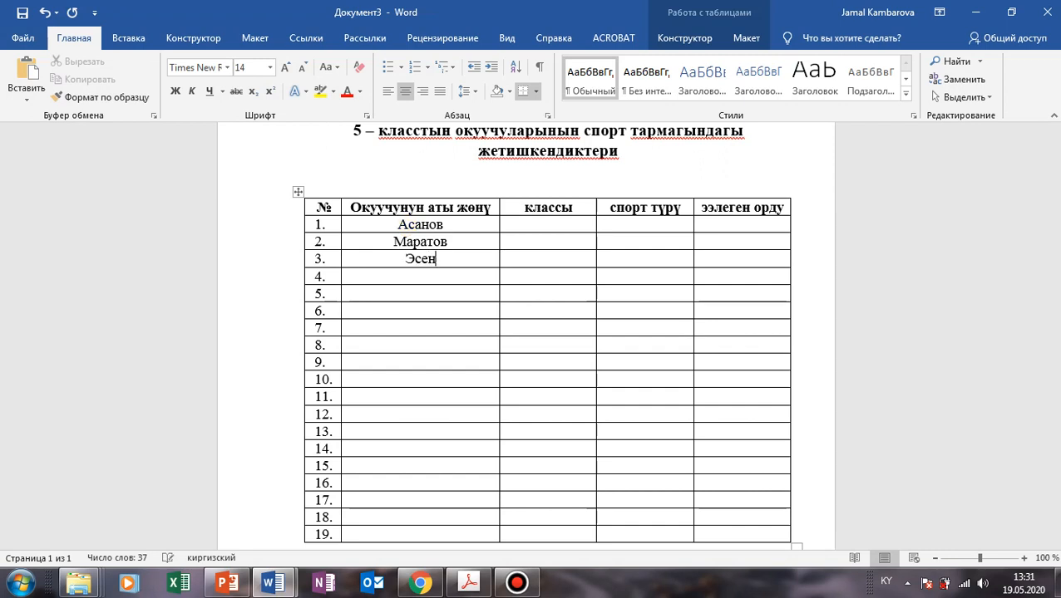
text(овМи)
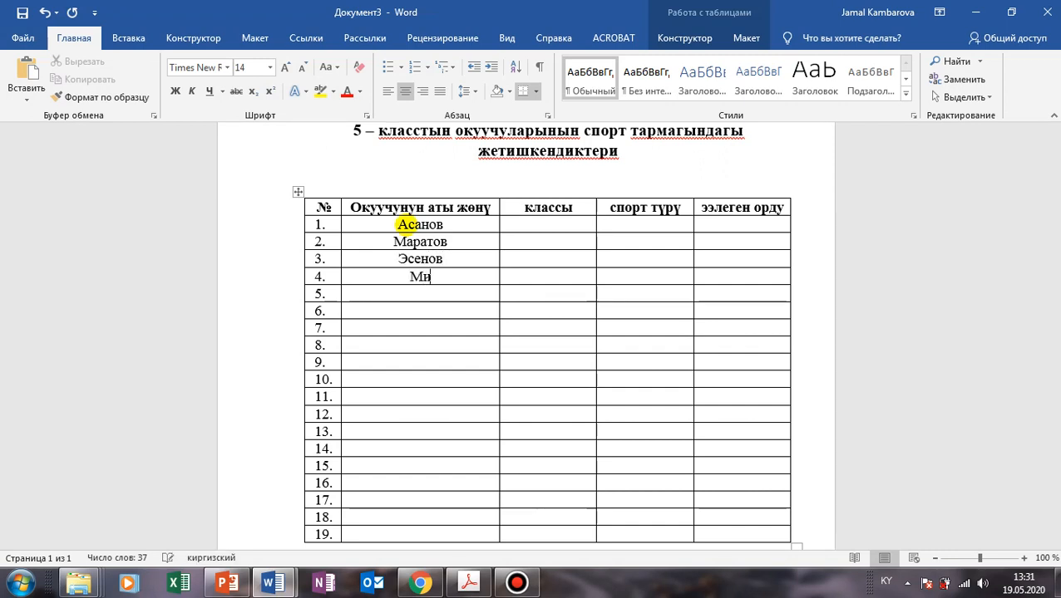
text(рлан кызы)
key(alt+shift)
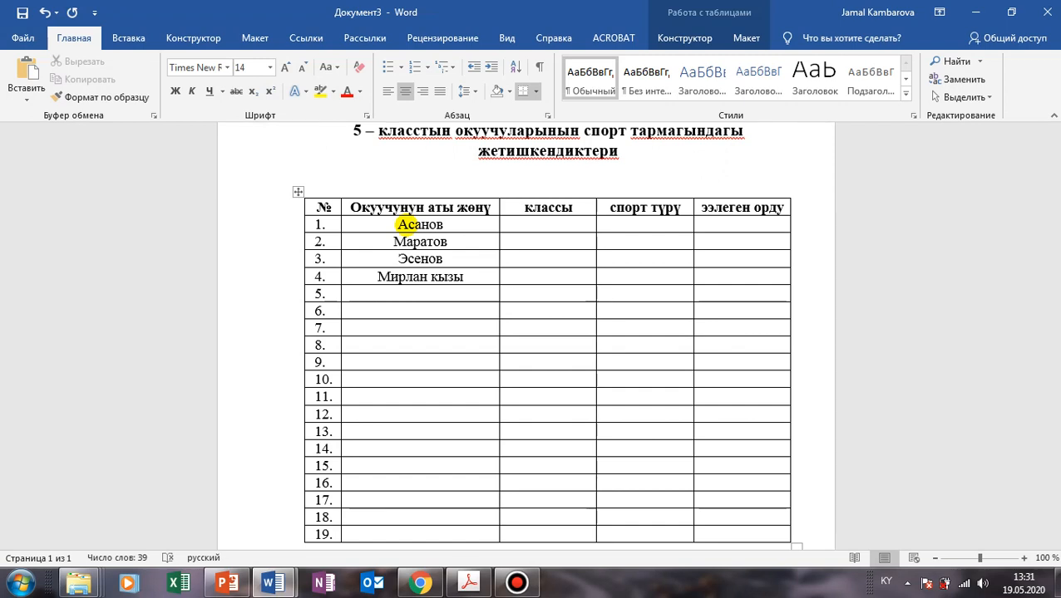
text(Ар)
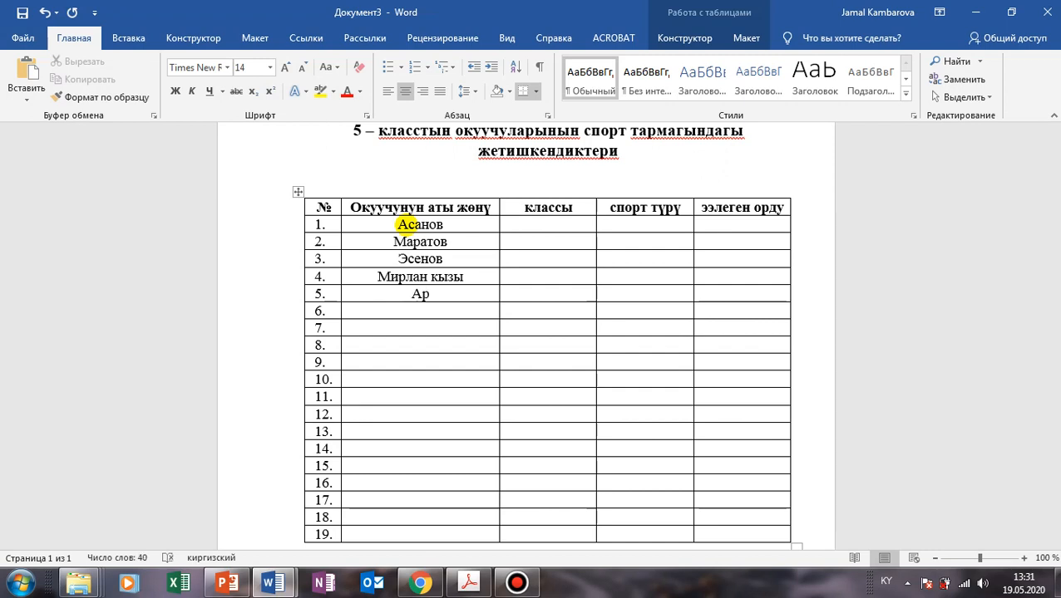
text(слан кызы)
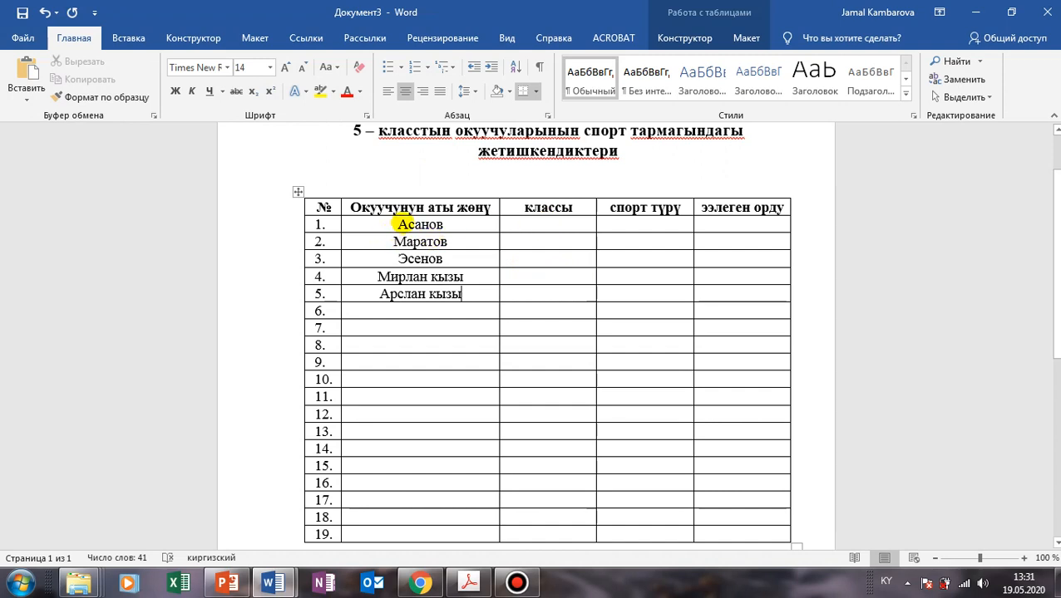
Step: Align the five student names to the left, trying centre and right alignment as well
click(401, 223)
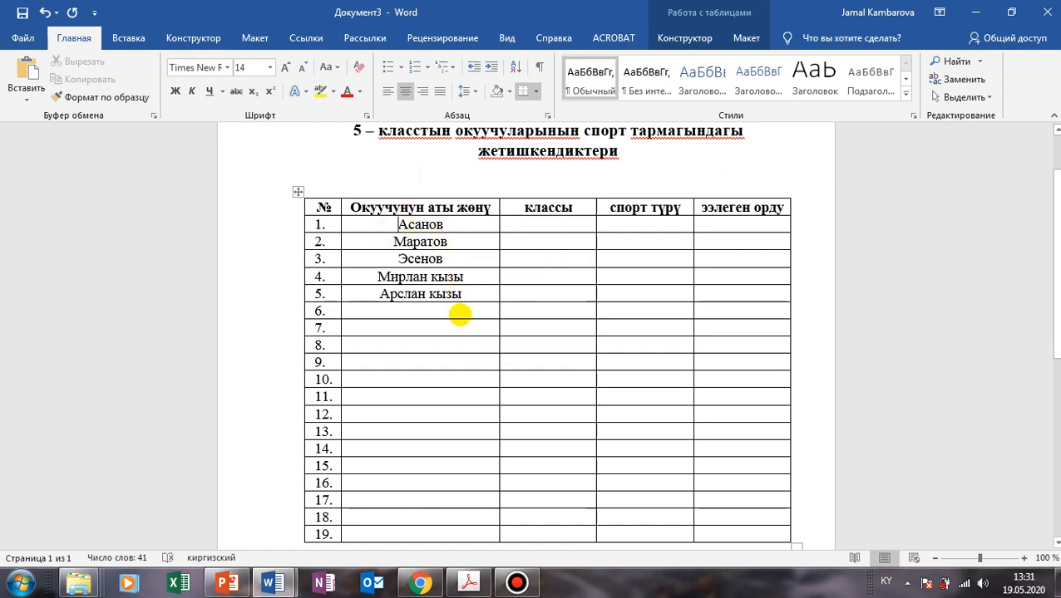
drag(401, 222, 463, 293)
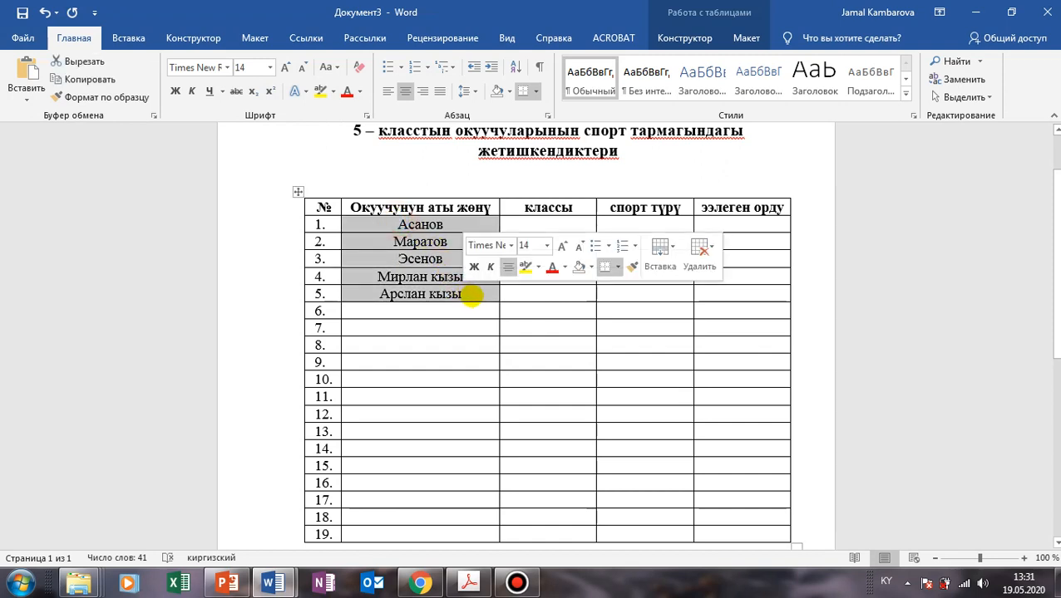
click(388, 91)
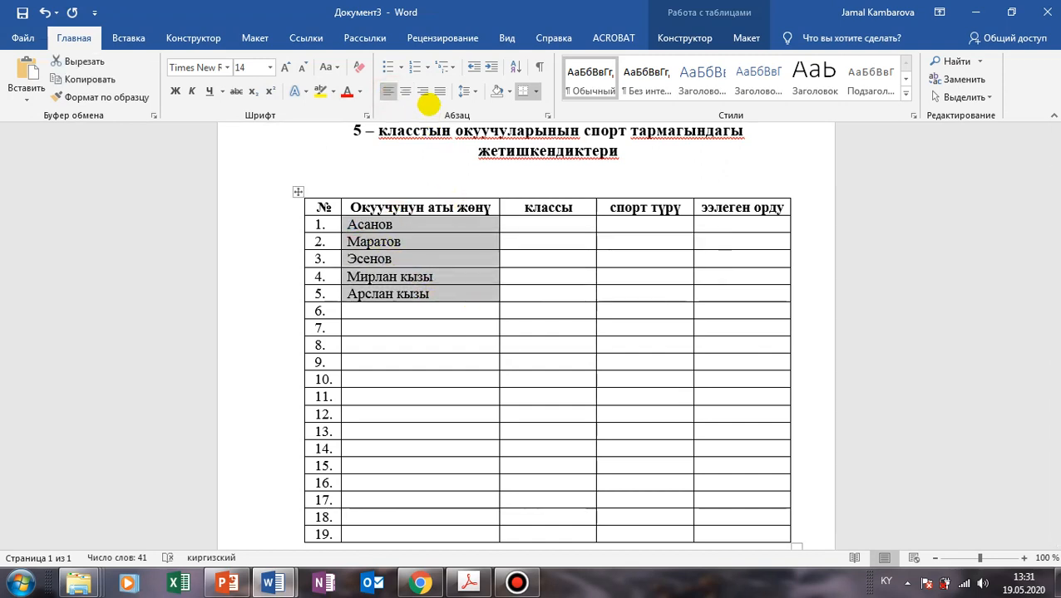
click(404, 92)
click(422, 92)
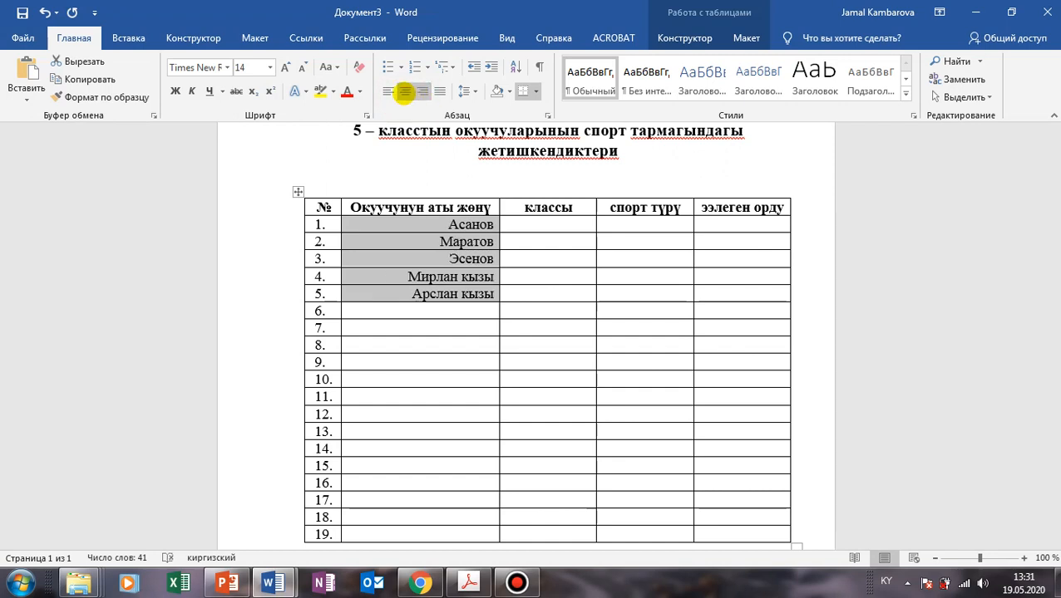
click(404, 92)
click(388, 91)
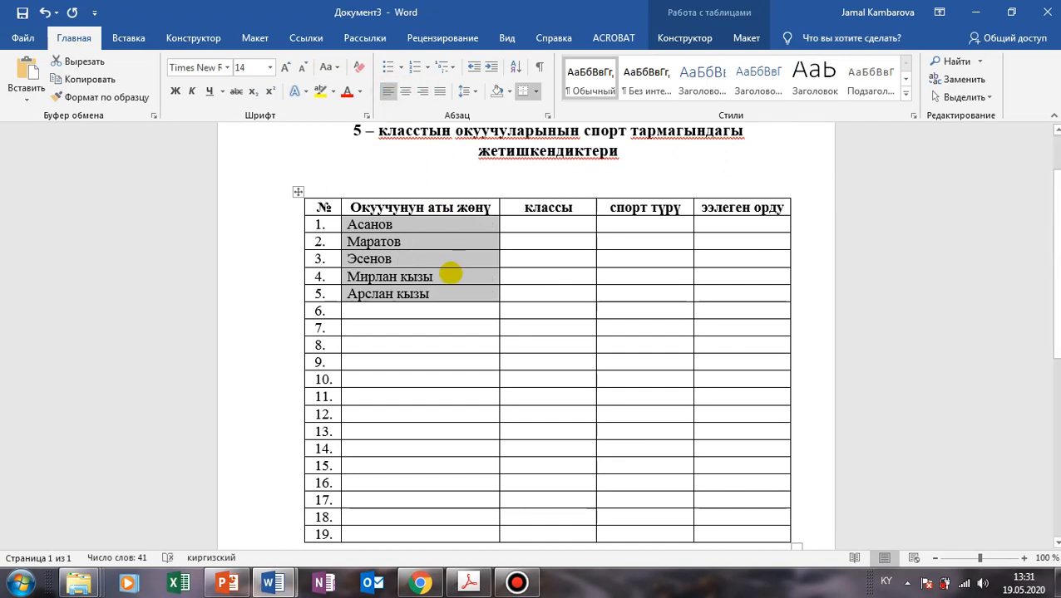
Step: Fill the "классы" column with "5а класс" in row 1, "5б класс" in row 2 and "5а класс" in row 3
click(556, 223)
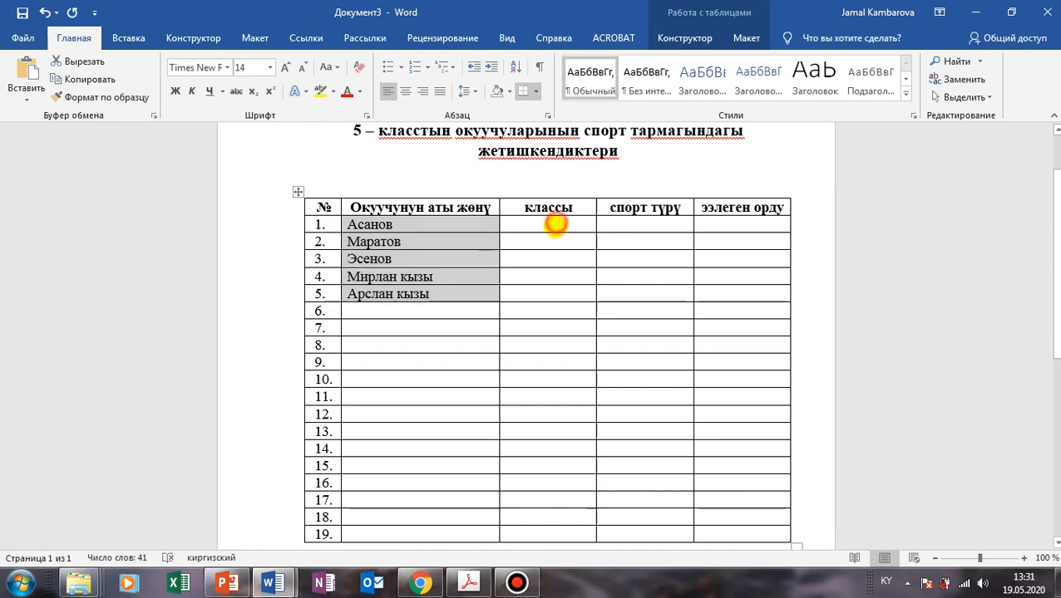
text(5а класс)
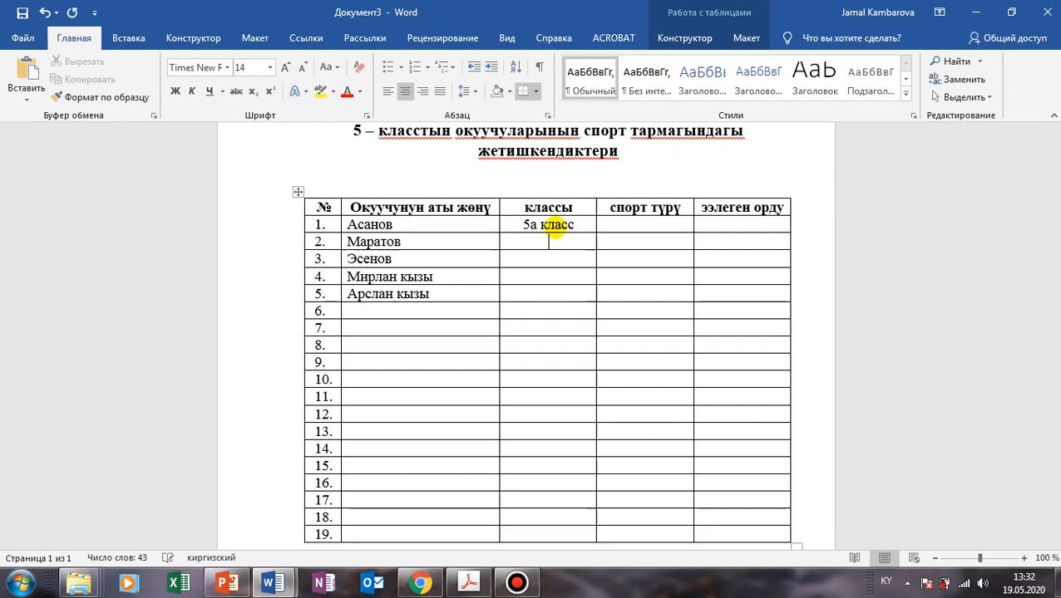
key(Down)
text(5б класс5а)
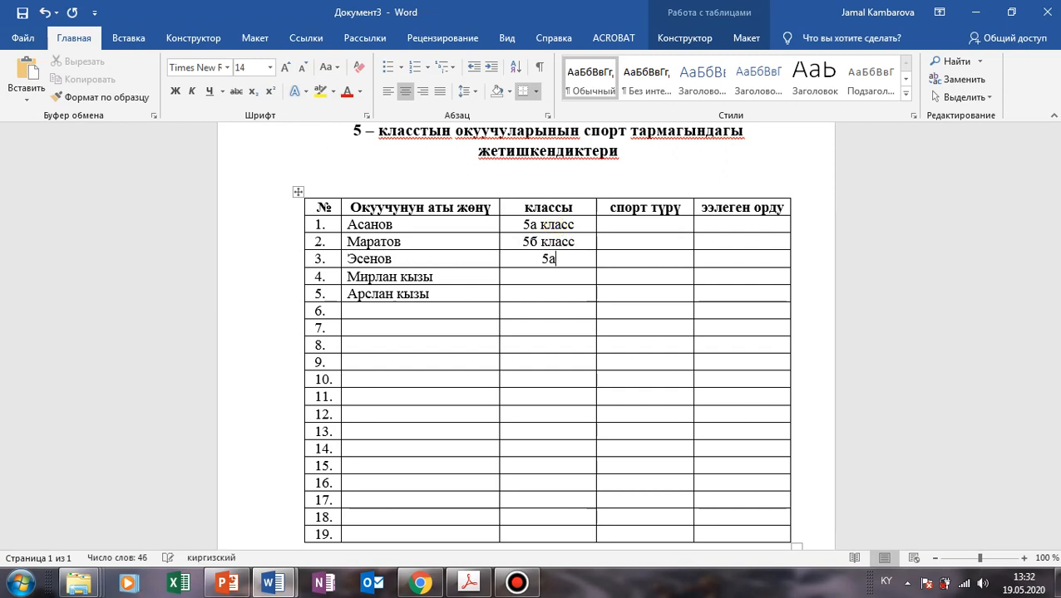
text( класс)
Step: Enter "5в класс" in rows 4 and 5 of the "классы" column
text(5)
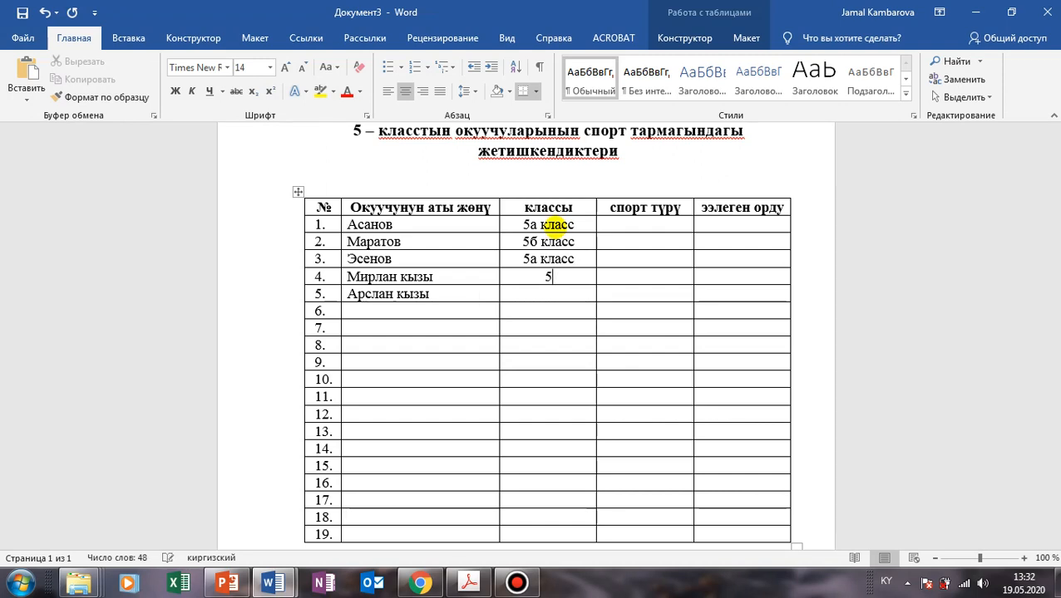
text(в класс)
text(5)
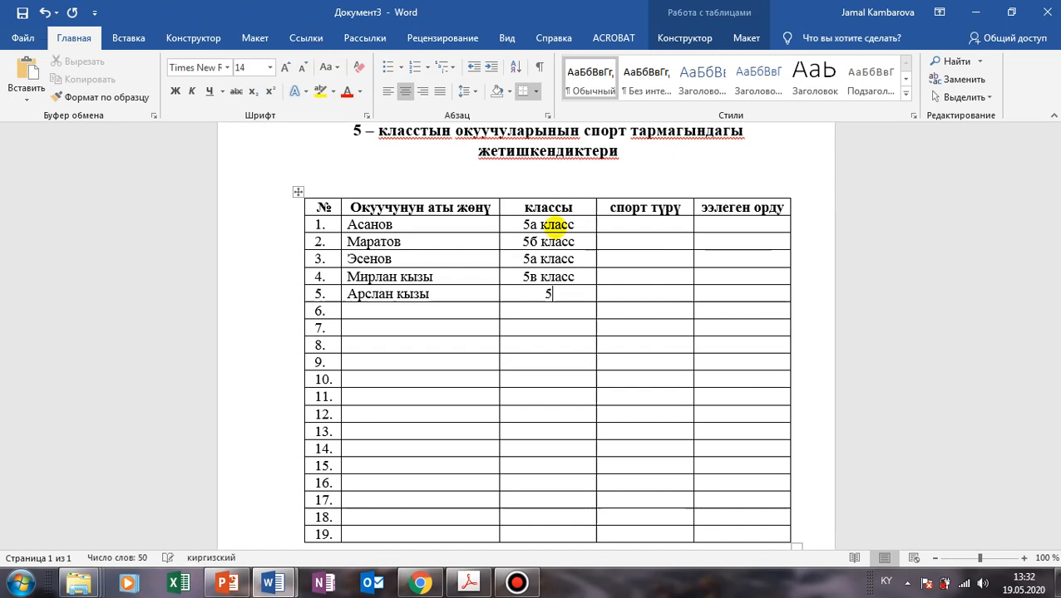
text(в калсс)
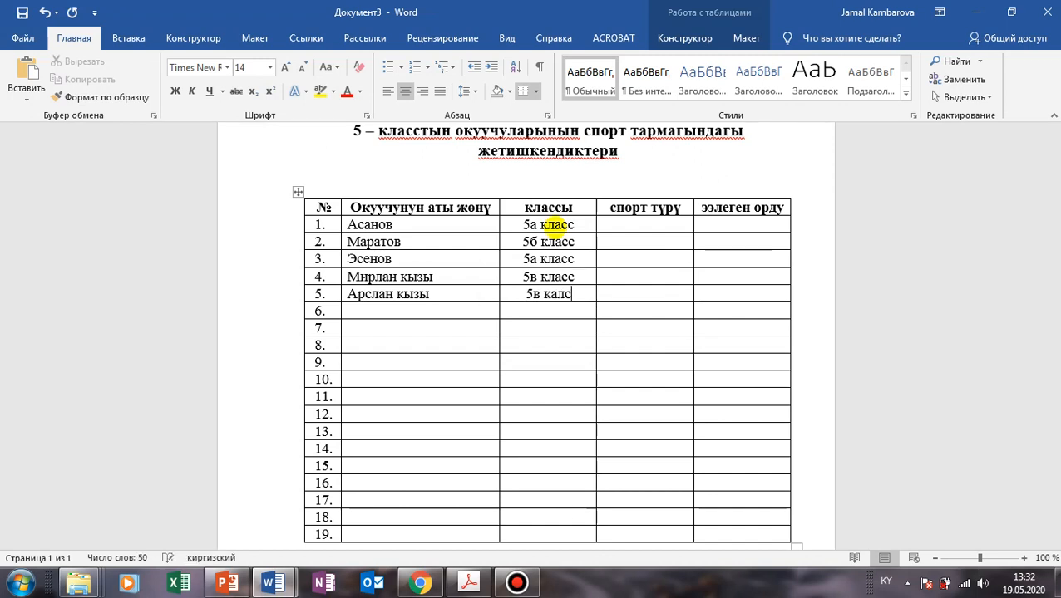
key(BackSpace)
key(BackSpace)
key(BackSpace)
key(BackSpace)
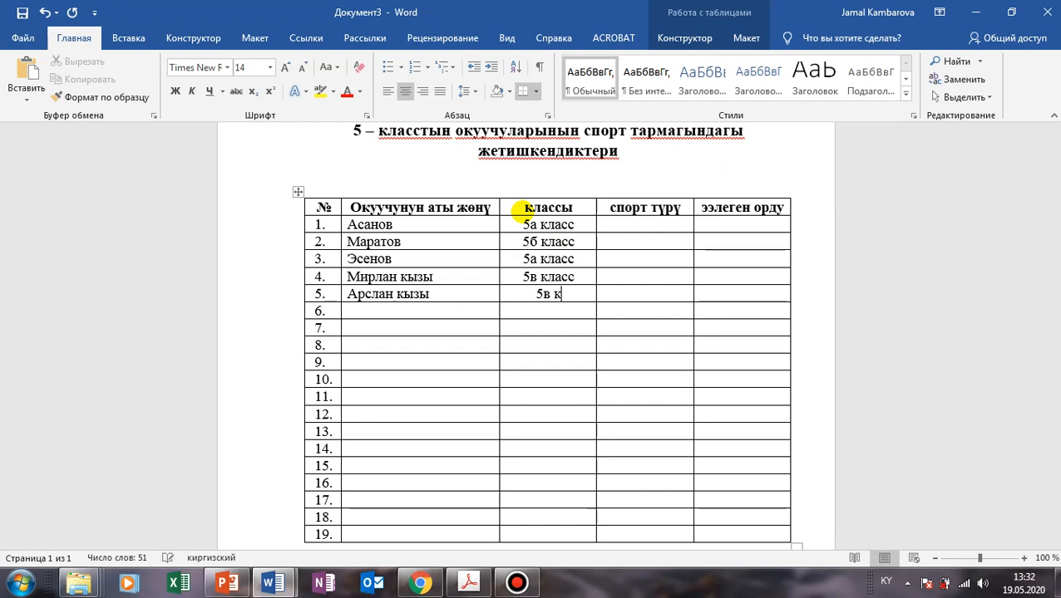
text(ласс)
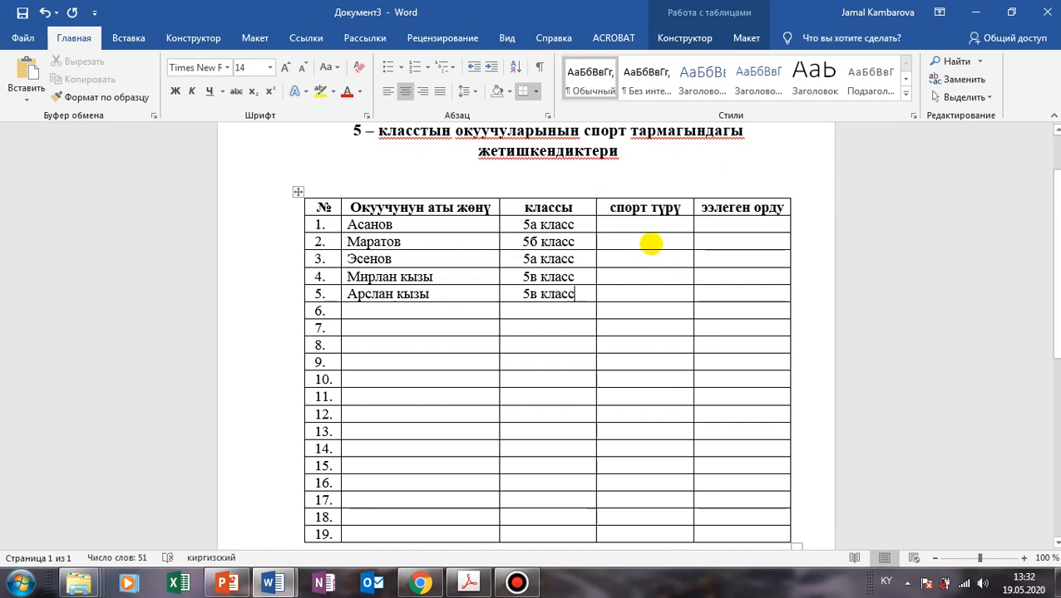
Step: Fill the "спорт түрү" column with "Чуркоо" in row 1, "Секирүү" in row 2 and "Футбол" in row 3
click(646, 225)
text(чурко)
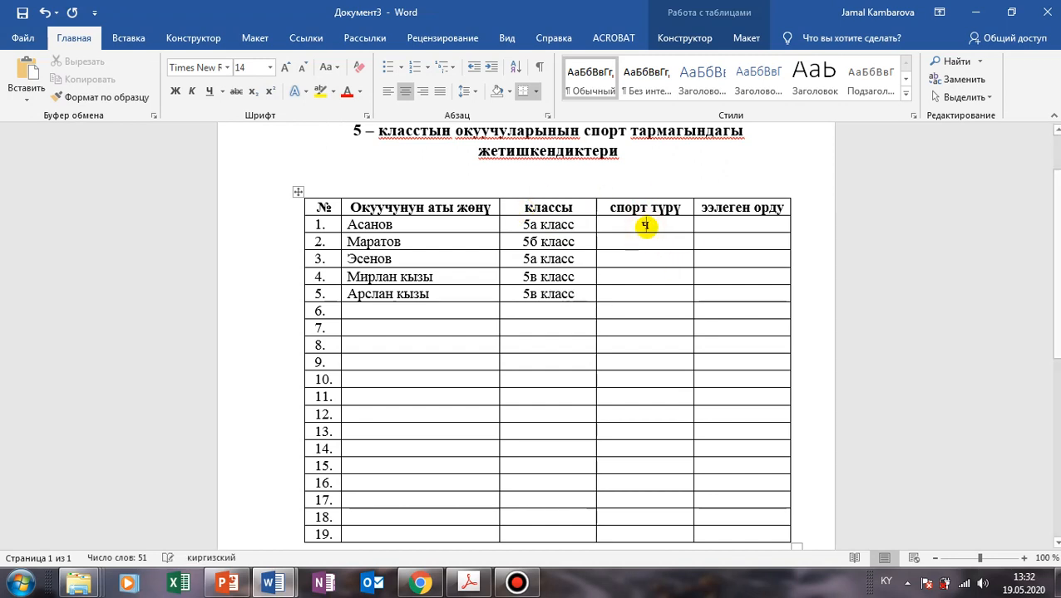
text(о)
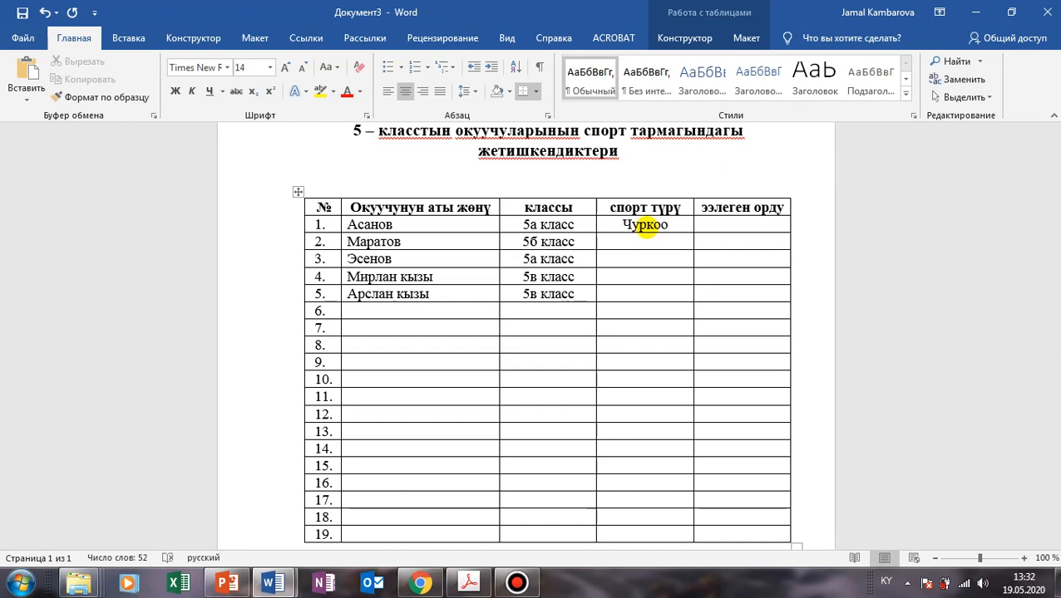
key(Down)
text(секирүү)
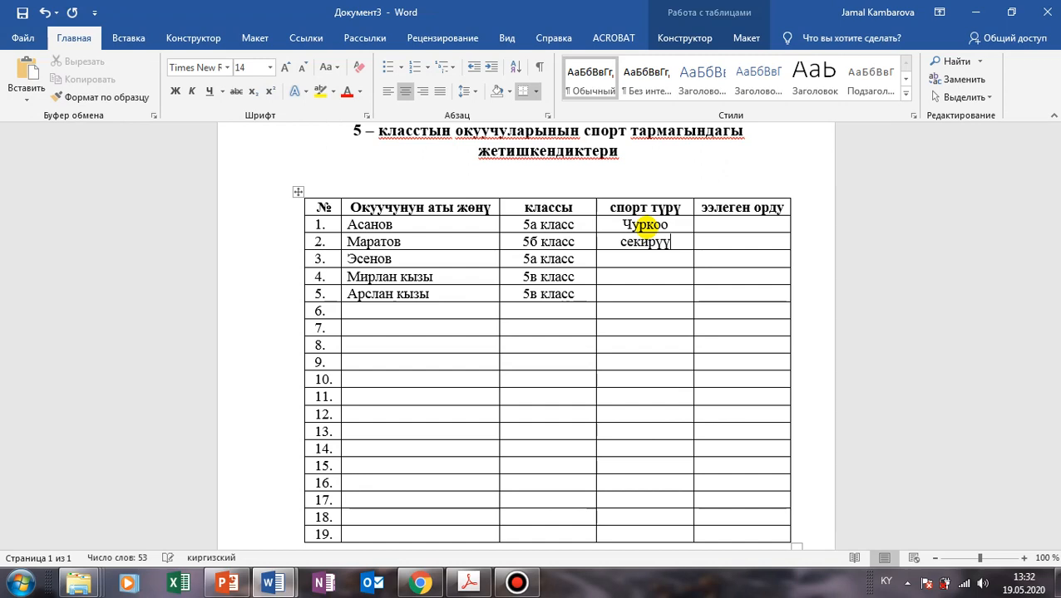
key(Down)
text(футбол)
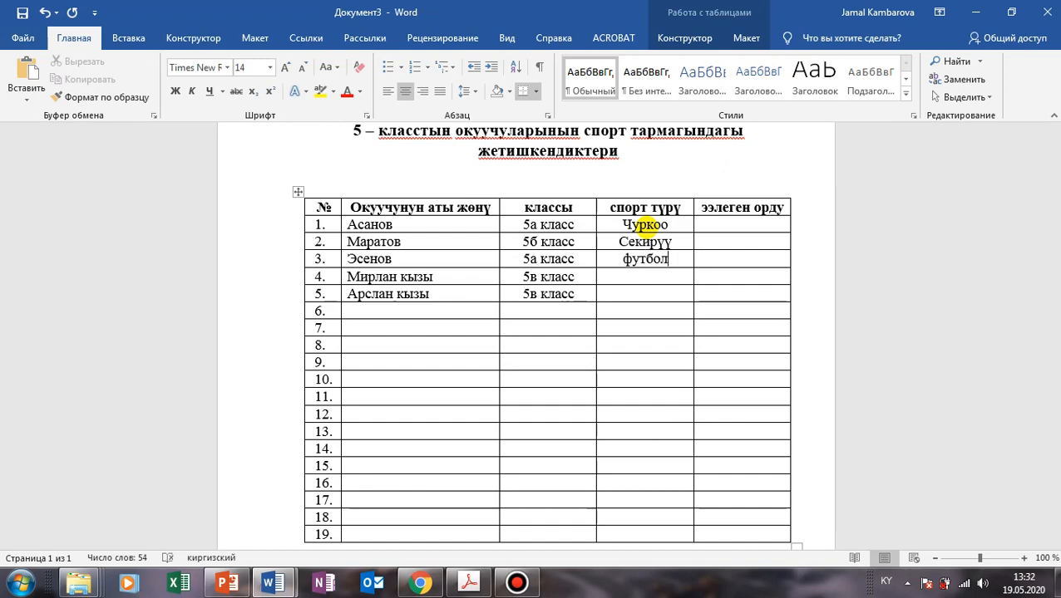
Step: Enter "Волейбол" in row 4 and "футбол" in row 5 of the "спорт түрү" column
key(Down)
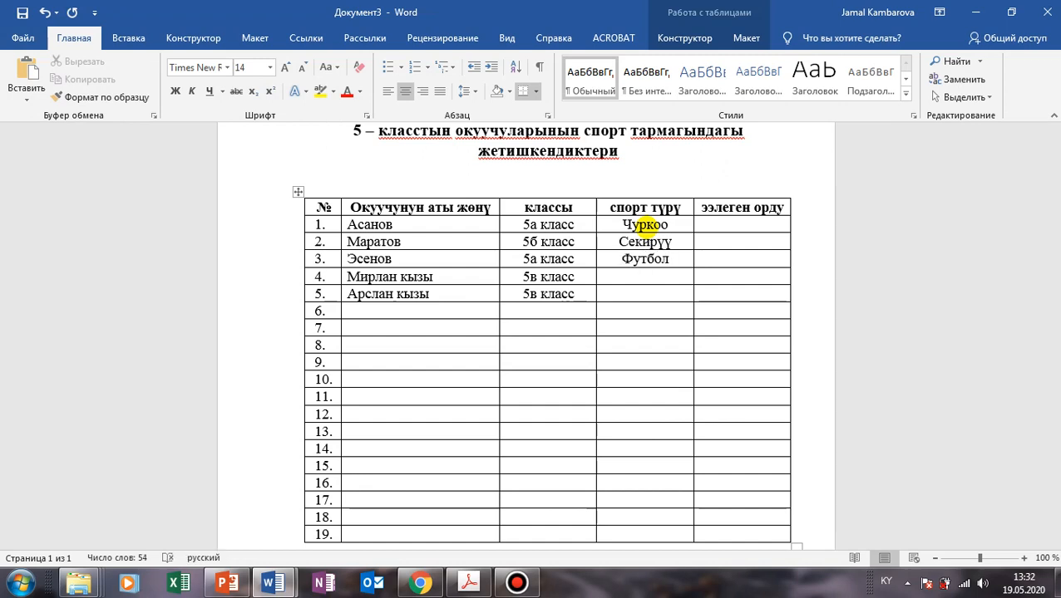
text(волейбол)
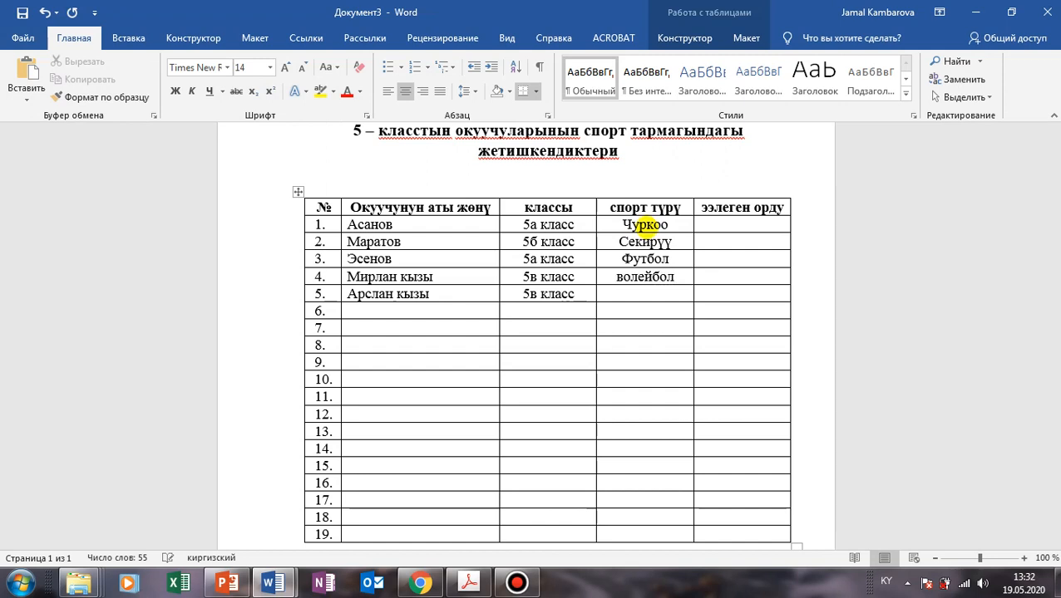
key(Down)
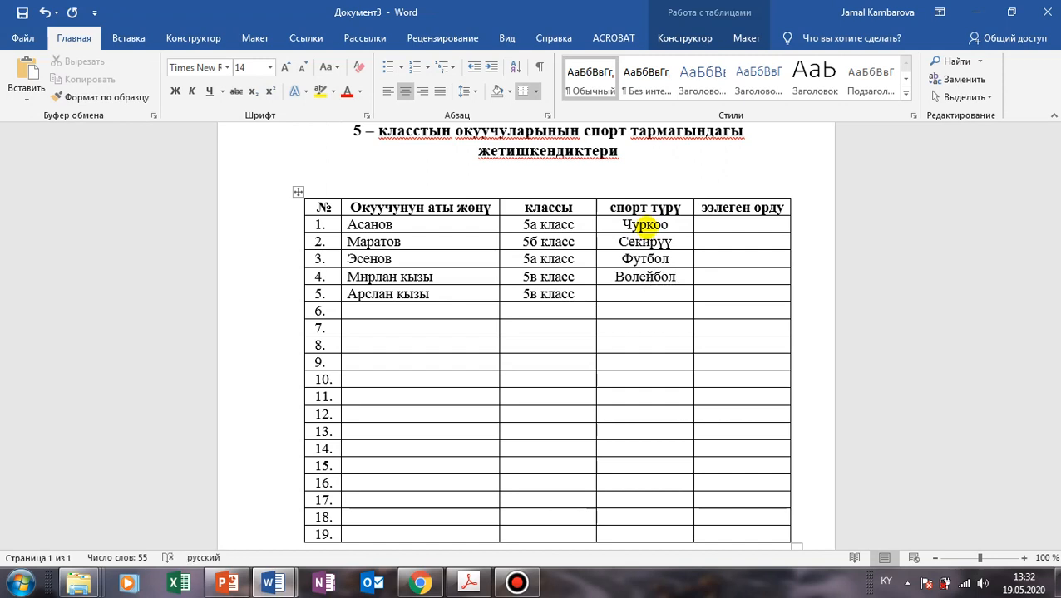
text(футюол)
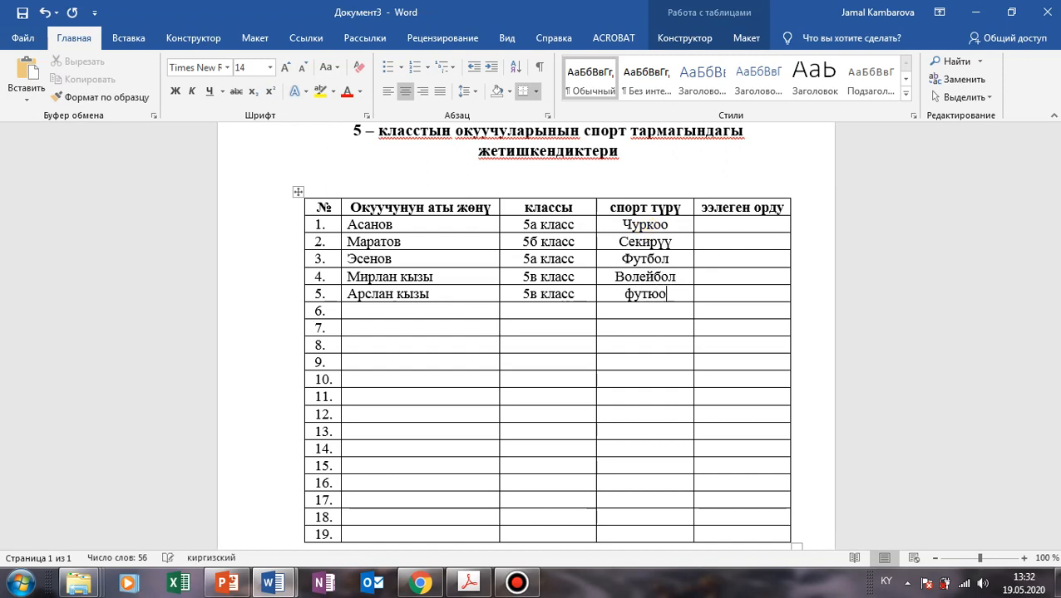
key(BackSpace)
key(BackSpace)
key(BackSpace)
text(бол)
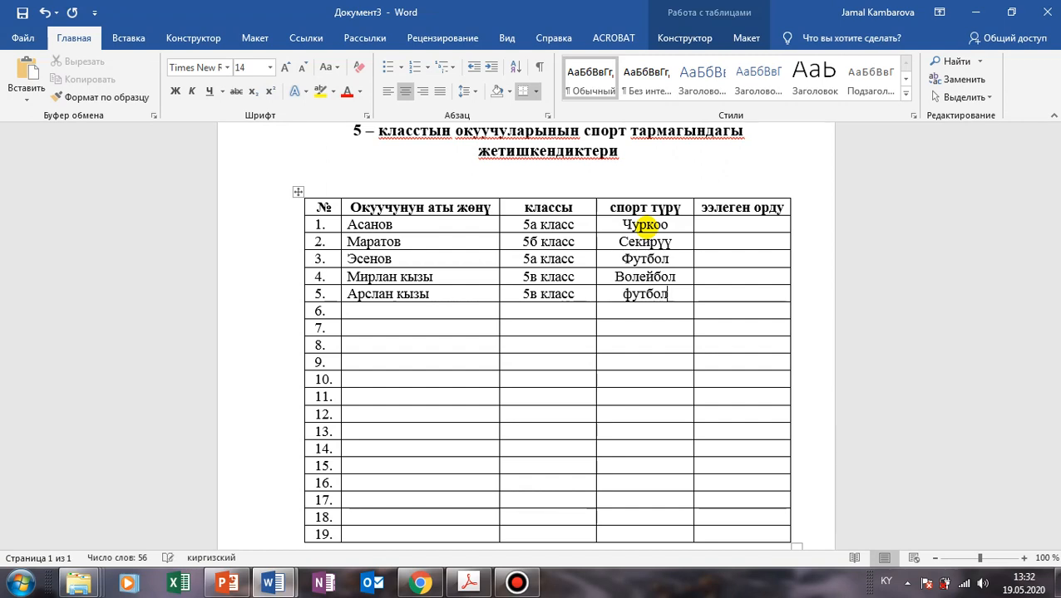
Step: Enter "1 орун" in row 1 and "2 орун" in row 2 of the "ээлеген орду" column
click(740, 225)
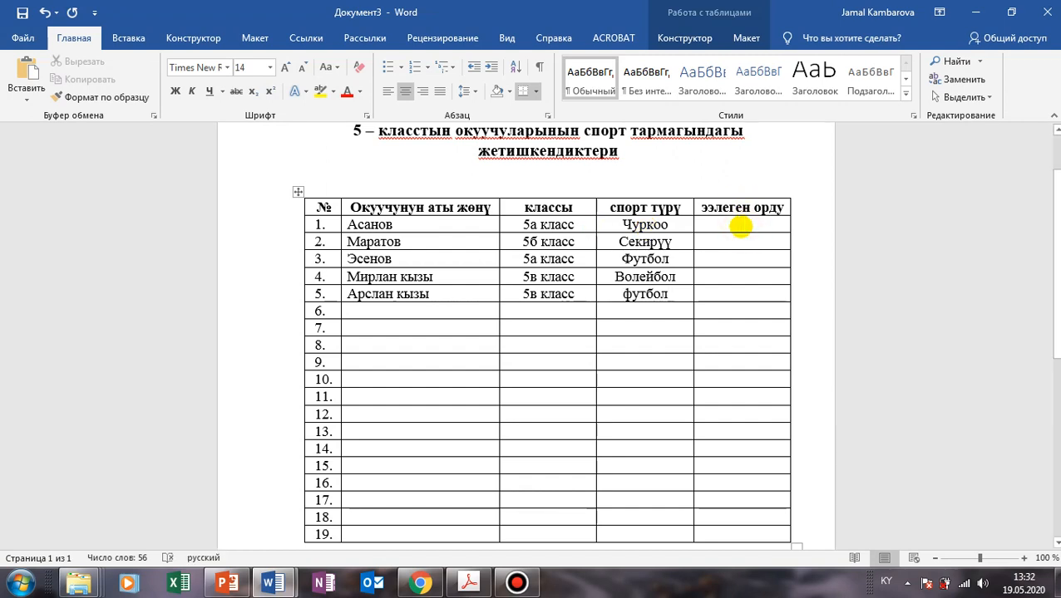
text(1 орун)
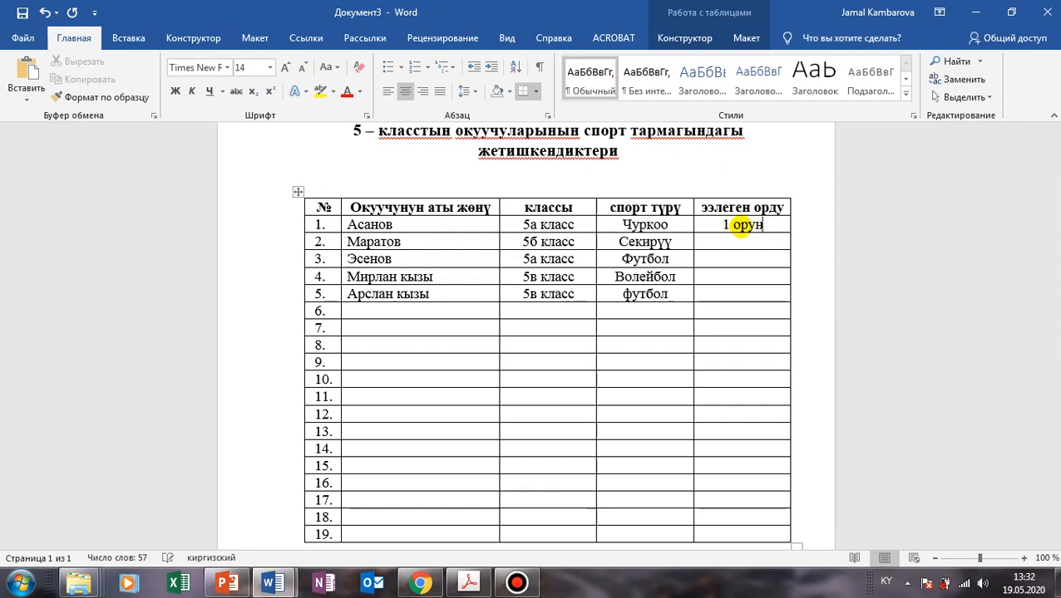
text(2лоун)
key(BackSpace)
key(BackSpace)
key(BackSpace)
key(BackSpace)
text(орун)
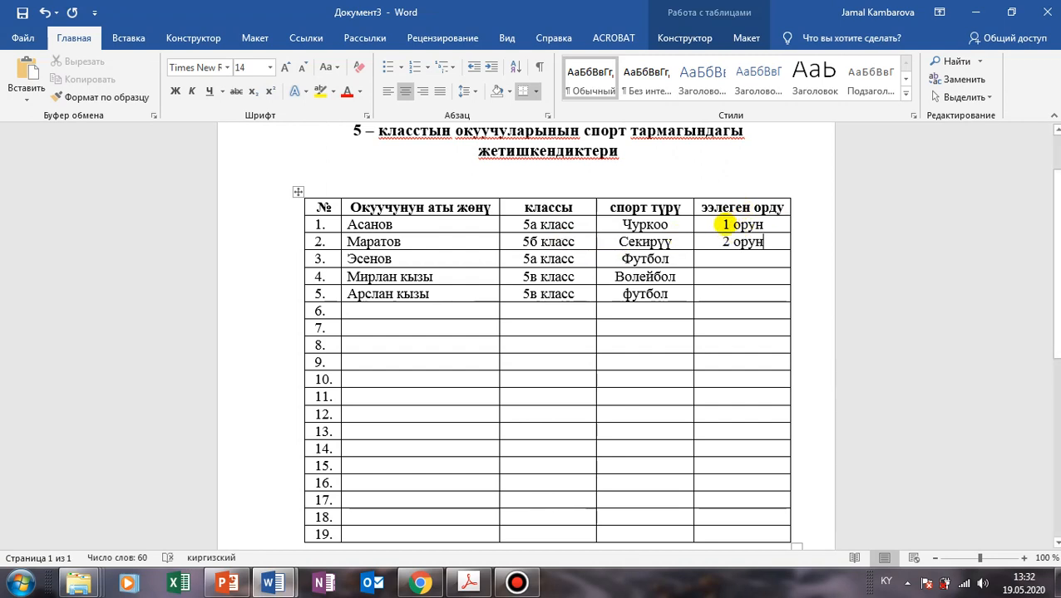
Step: Copy the existing places into rows 3 to 5 of the "ээлеген орду" column as "1 орун", "2 орун" and "1 орун"
drag(720, 224, 744, 294)
text(1 орун 2 орун 1 орун)
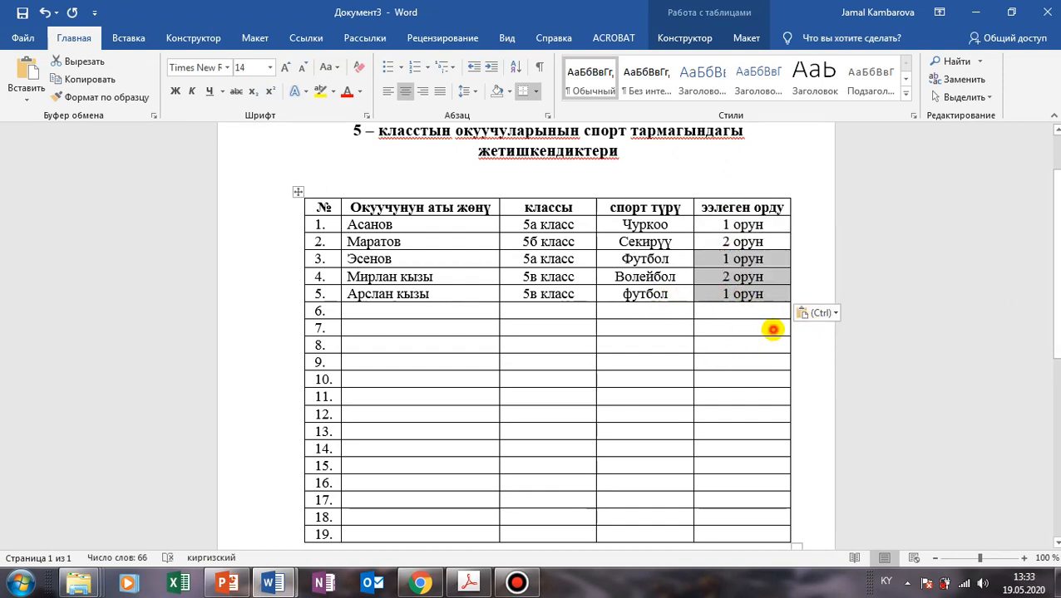
click(768, 316)
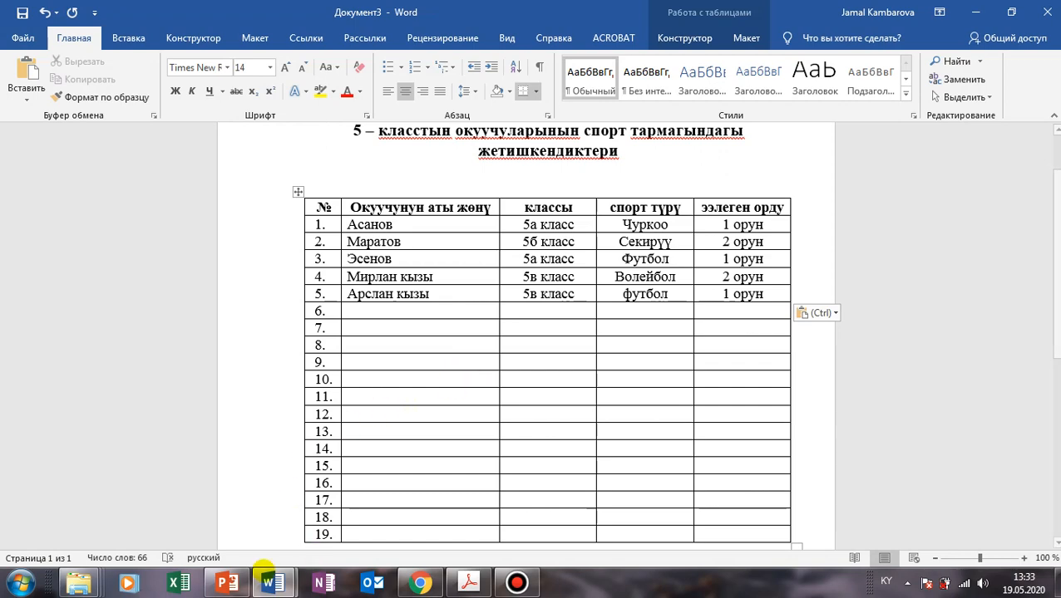
Step: Switch to the PowerPoint presentation to view the "План:" slide, and return to the Word document
mouse_move(227, 584)
click(226, 499)
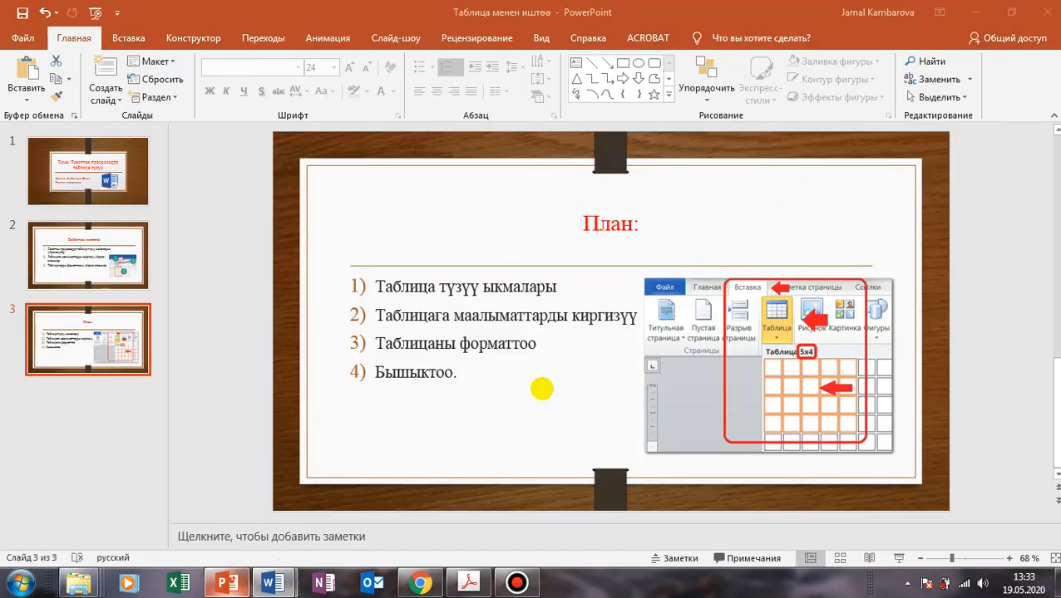
click(269, 584)
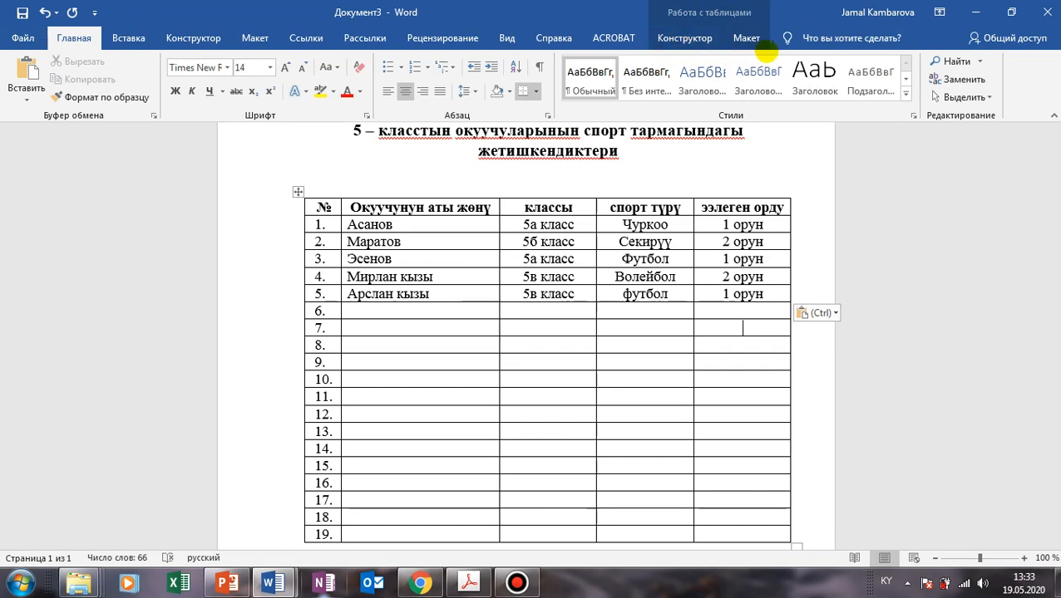
Step: Apply the light blue grid table style with a solid header row and banded rows to the table, trying the orange version first
click(681, 38)
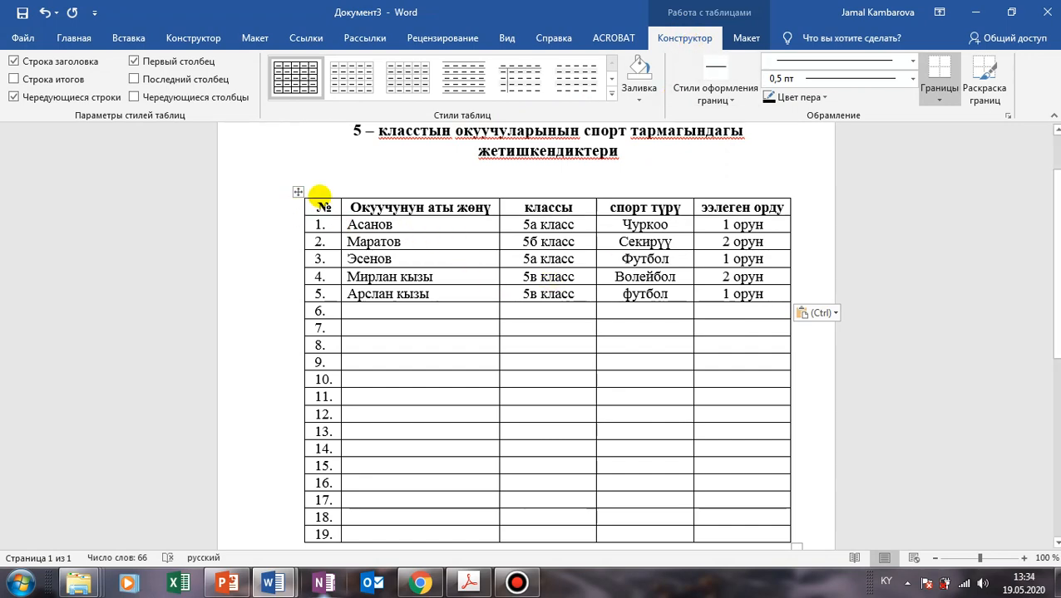
click(296, 191)
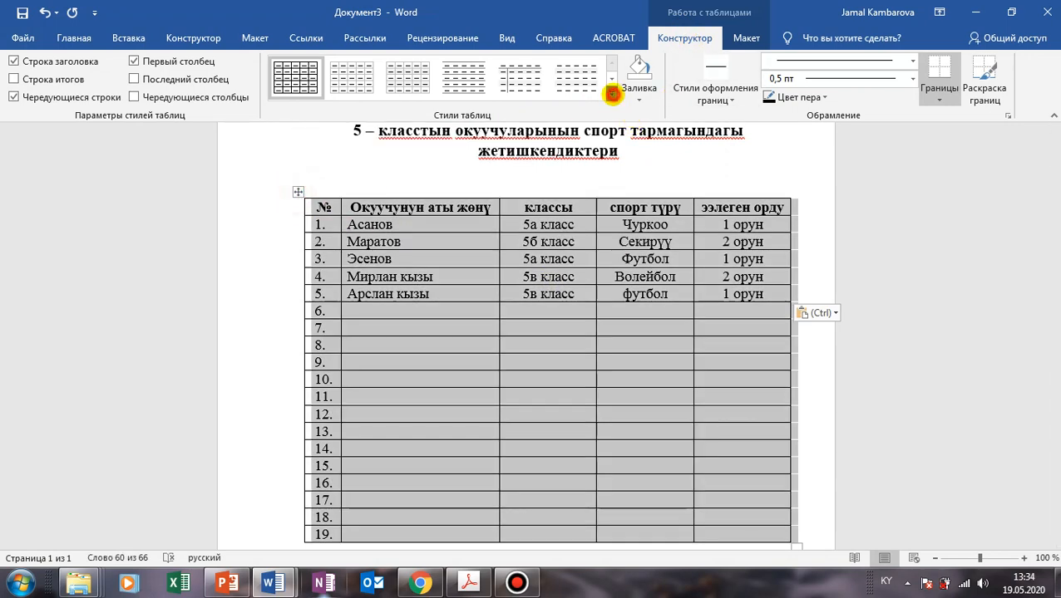
click(612, 94)
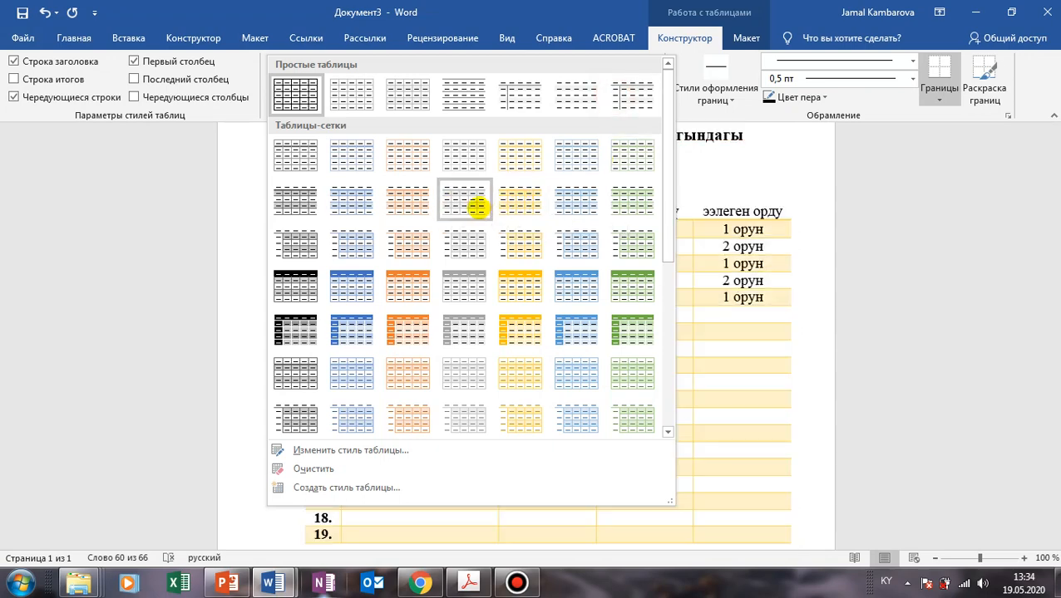
click(407, 289)
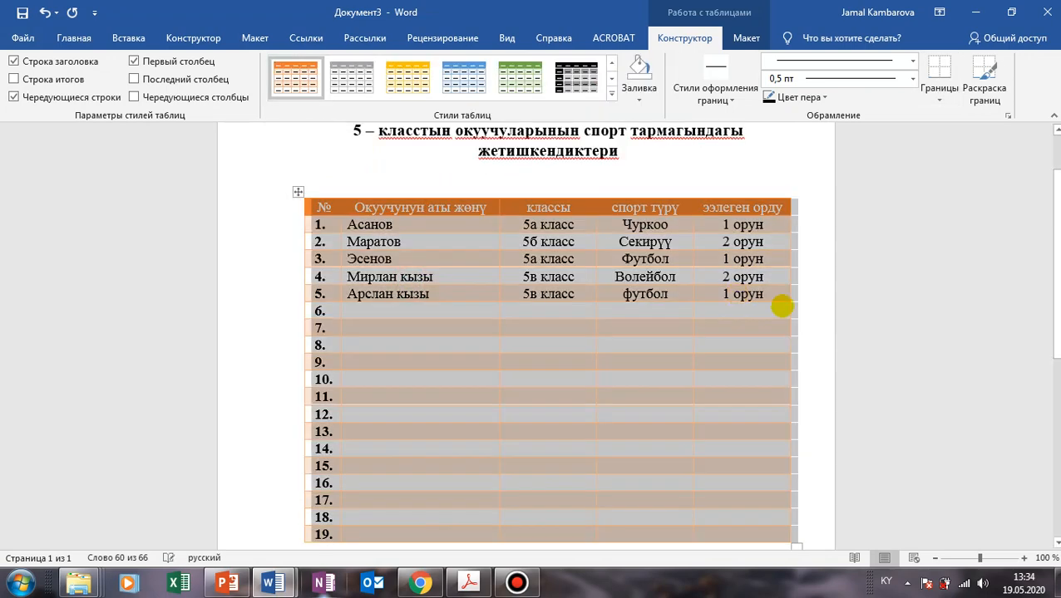
click(829, 322)
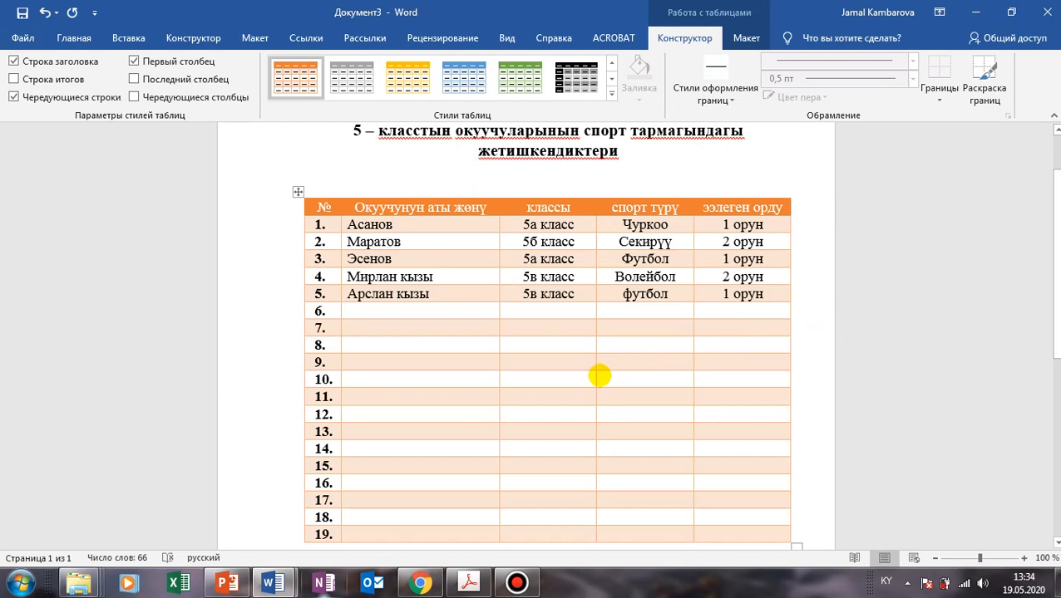
click(463, 83)
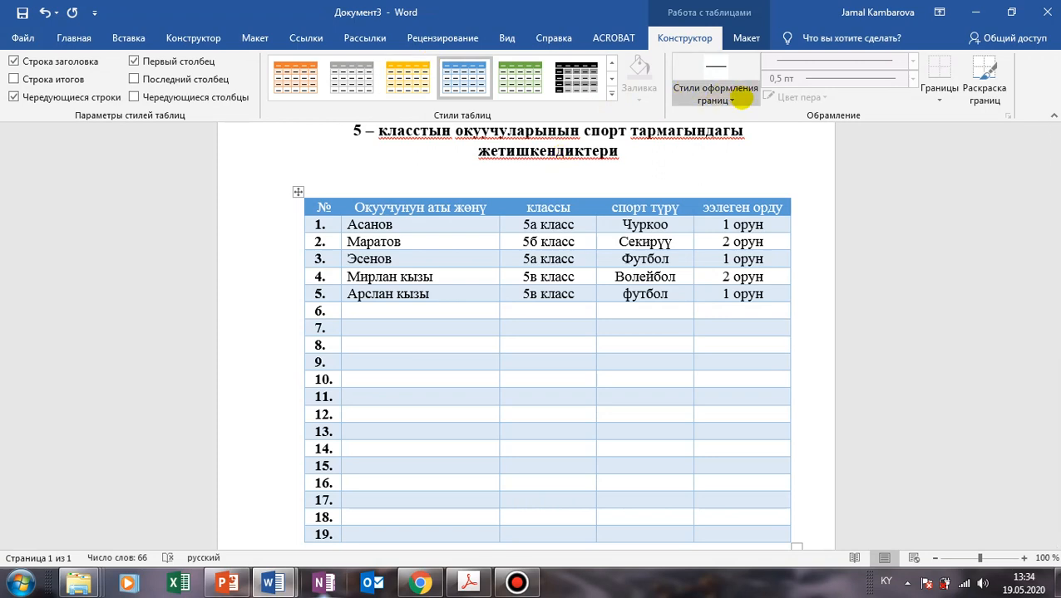
Step: Paint the border between the name and class cells in rows 1 and 2 with the single 1 1/2 pt Accent 1 border style
click(738, 98)
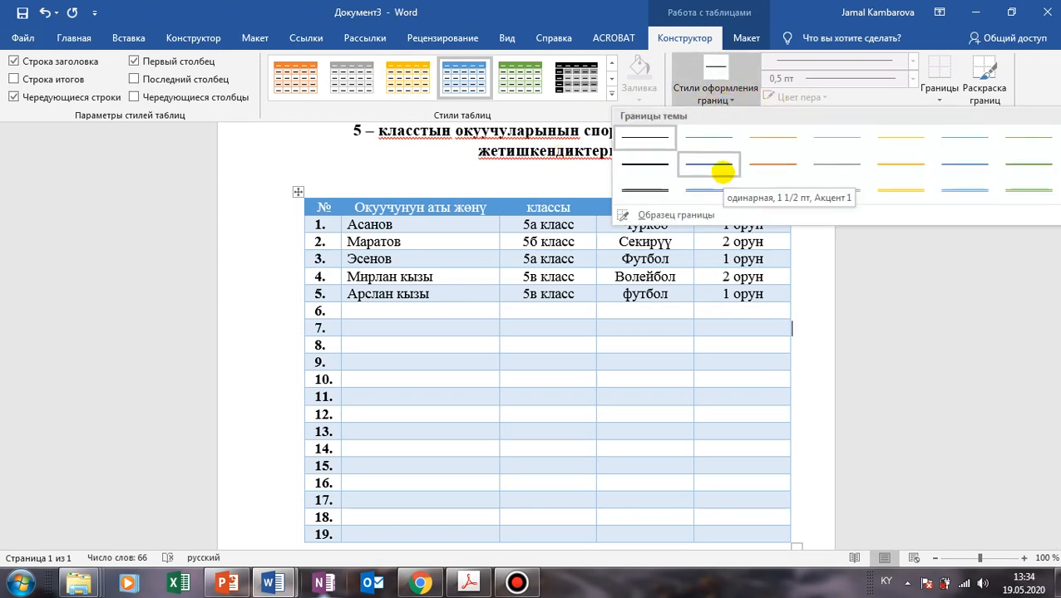
click(721, 170)
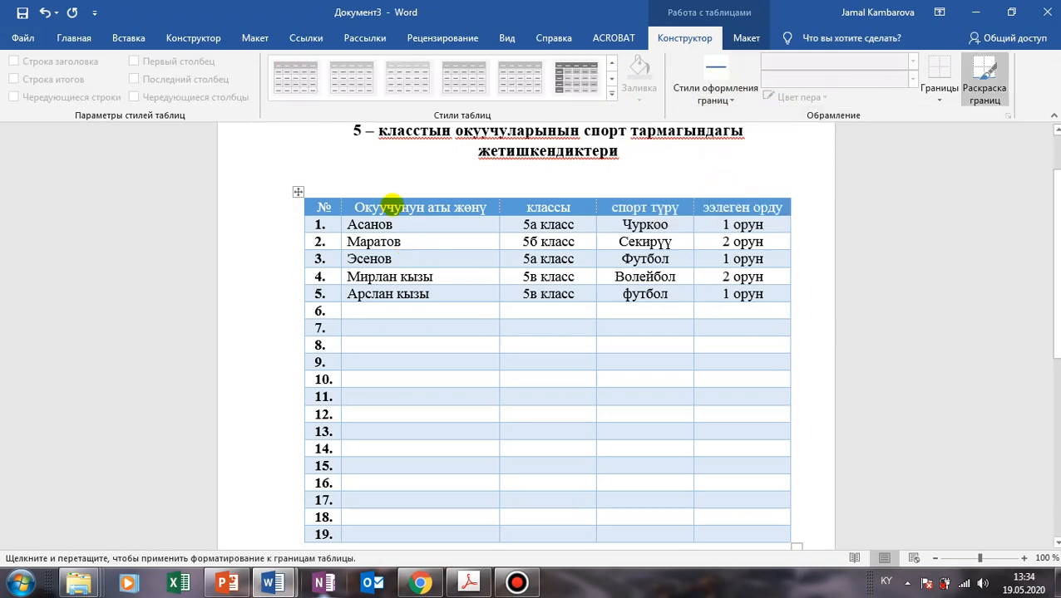
click(499, 224)
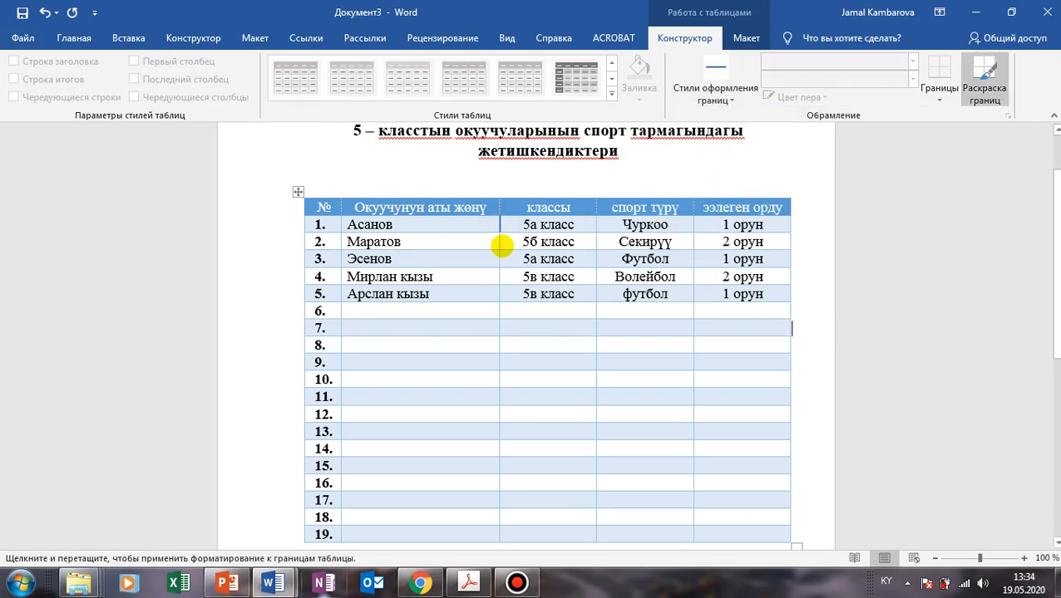
click(500, 241)
click(519, 194)
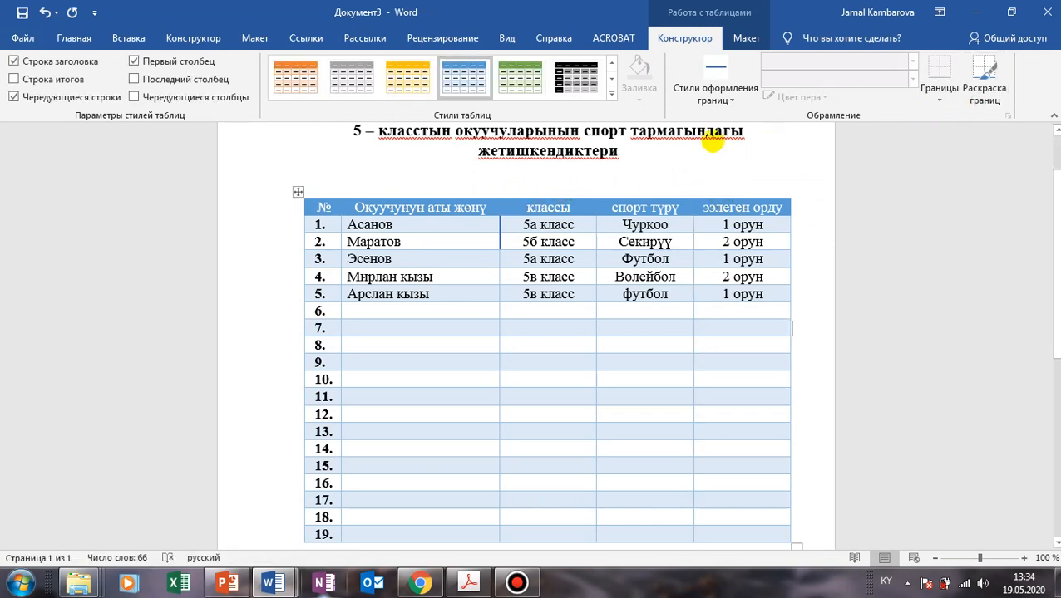
click(725, 98)
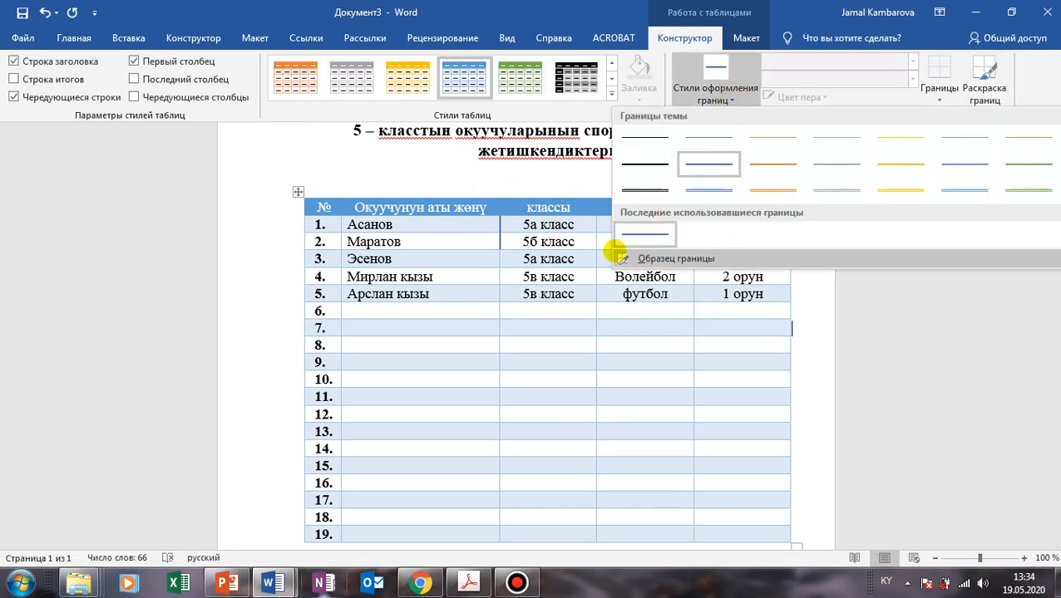
click(808, 306)
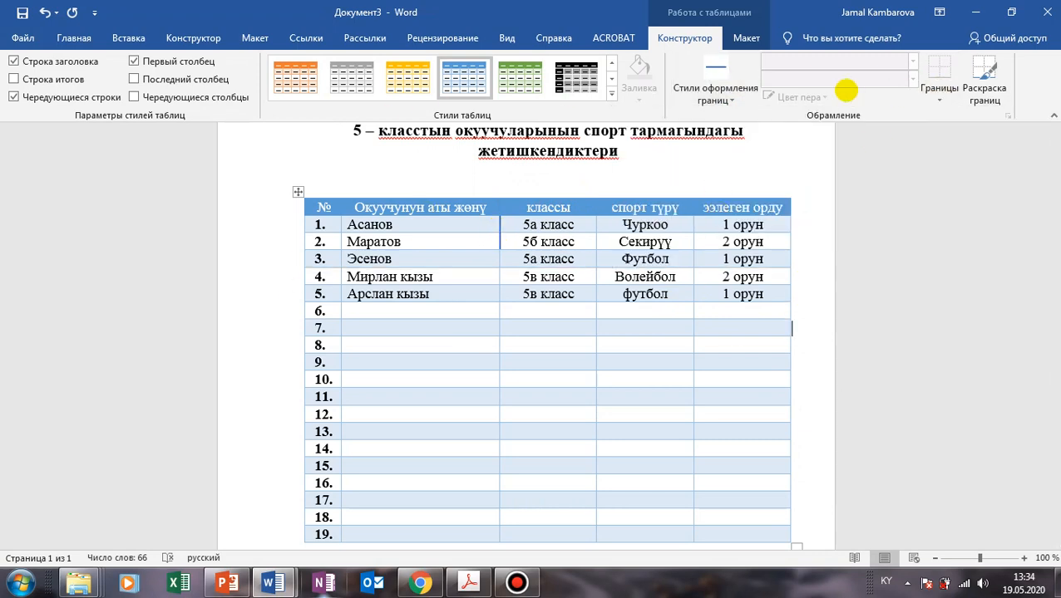
Step: Insert two blank columns between the student name and class columns, based on a selection of the "классы" and "спорт түрү" columns
click(745, 39)
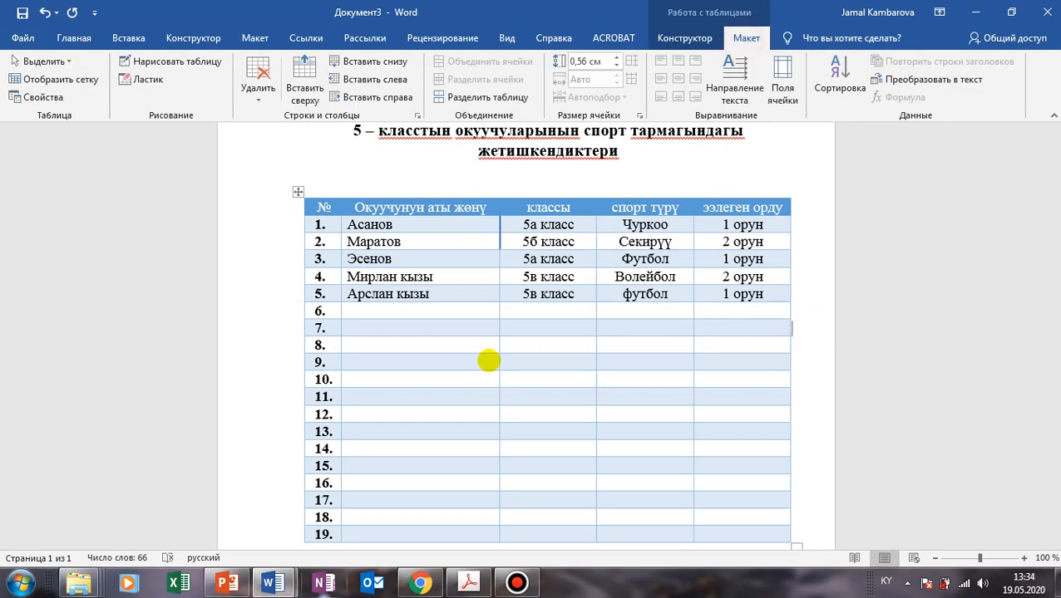
click(487, 344)
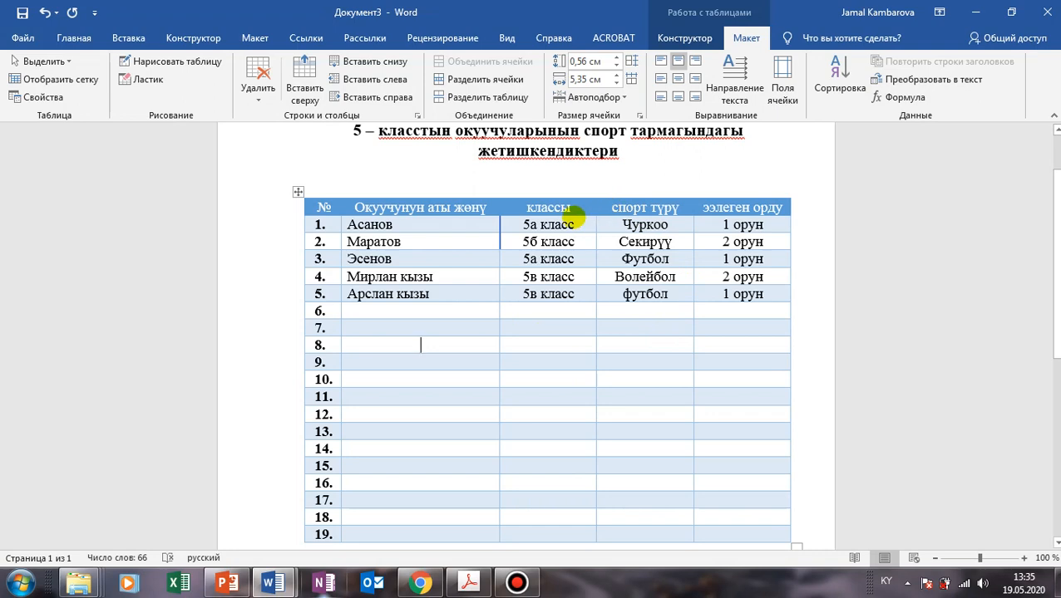
drag(572, 208, 632, 426)
scroll(596, 456, down, 1)
scroll(596, 457, down, 1)
scroll(613, 348, up, 3)
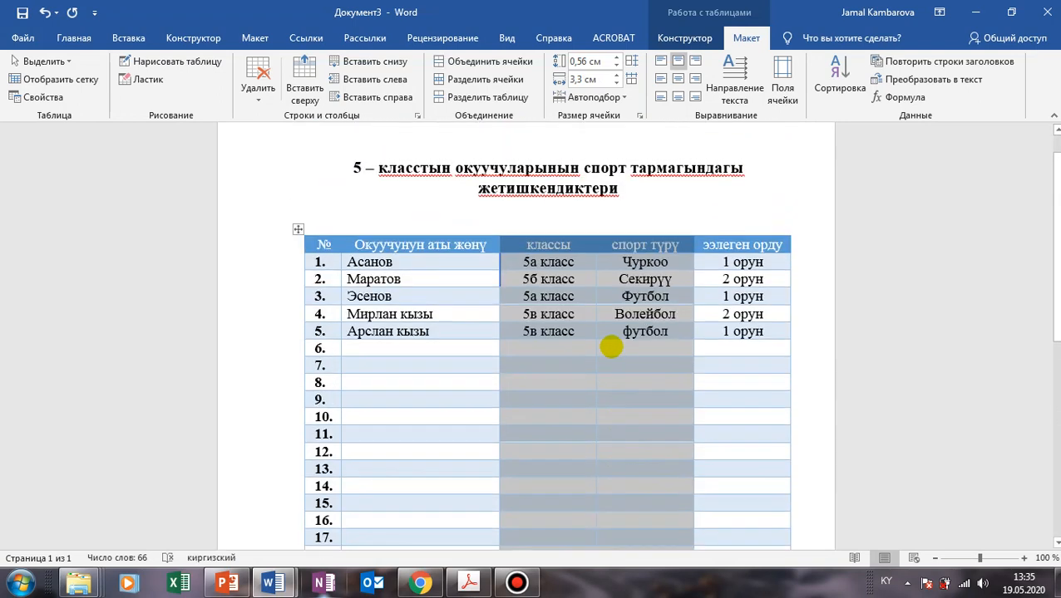
right_click(591, 300)
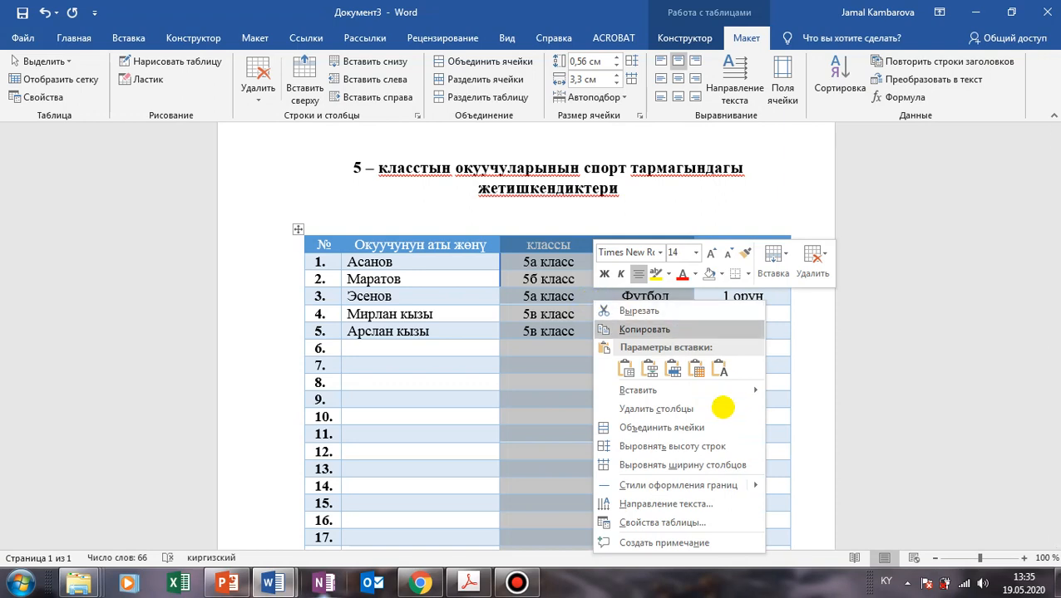
mouse_move(682, 390)
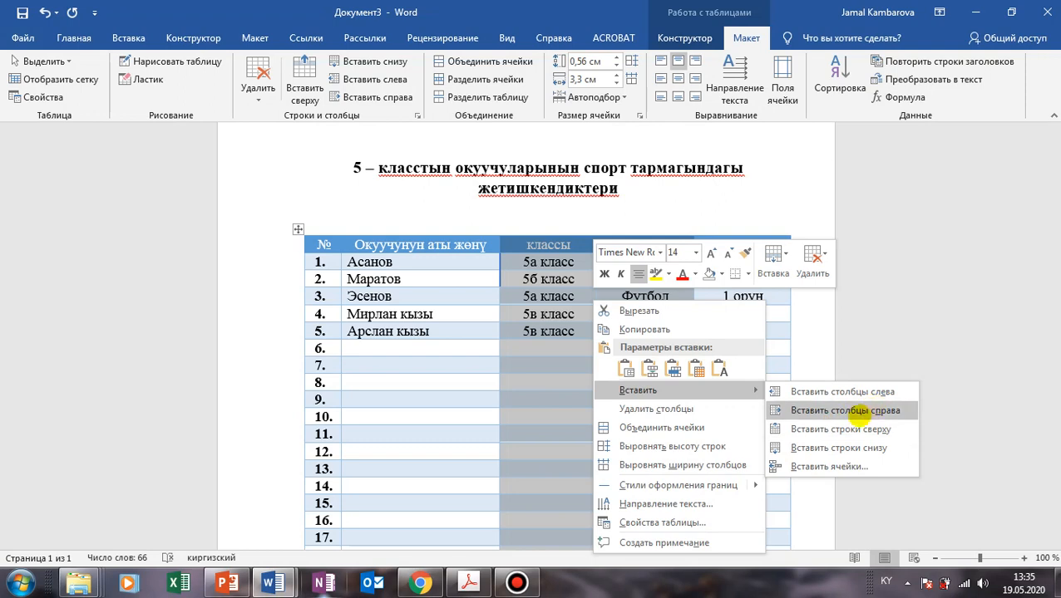
click(858, 411)
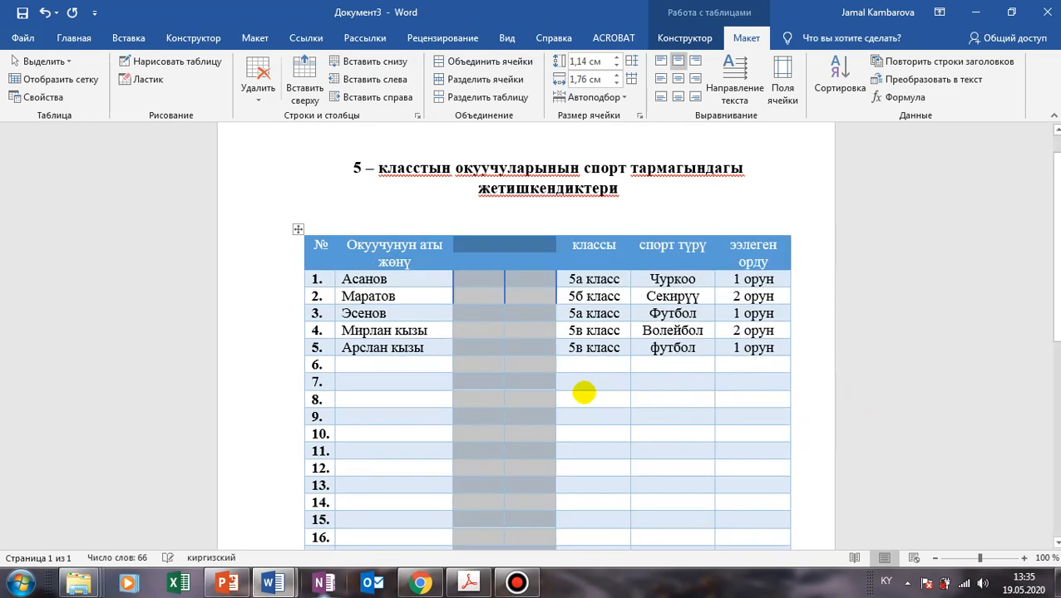
click(527, 338)
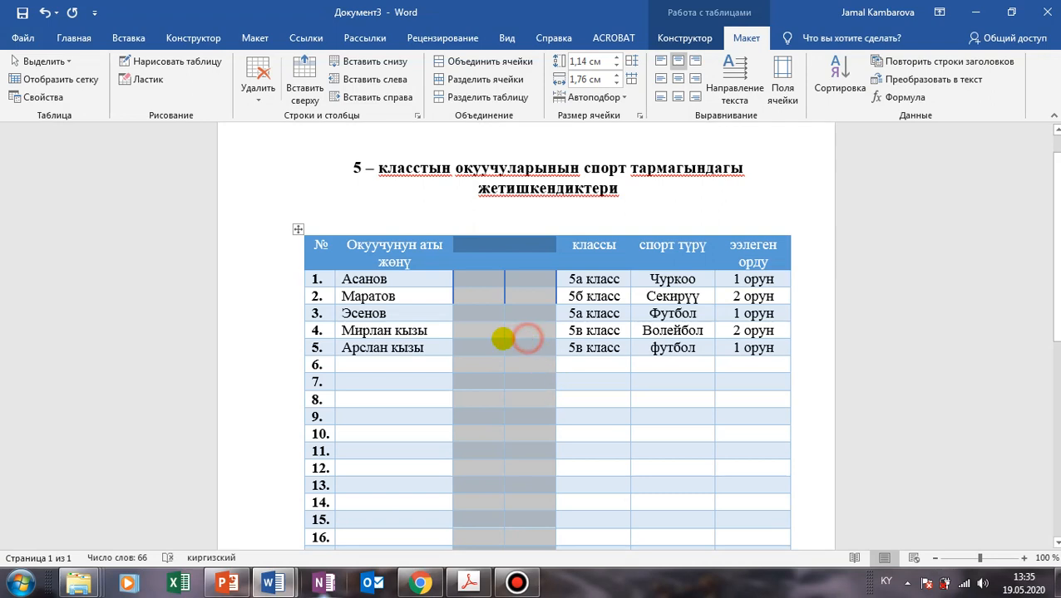
click(583, 381)
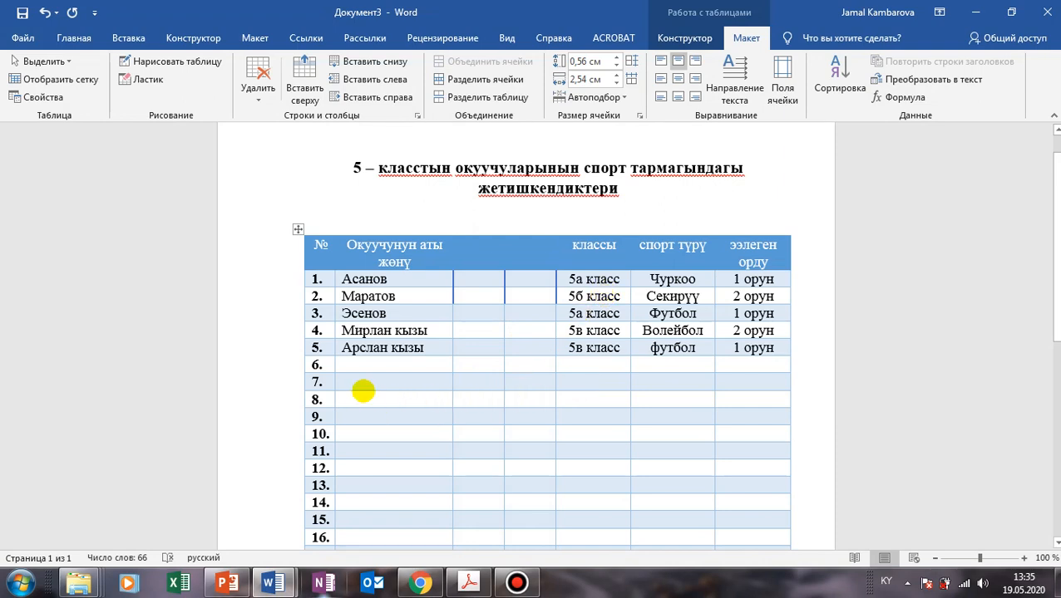
Step: Insert five blank rows above row 7 of the table, using rows 7 to 11 as the selection
drag(374, 387, 785, 455)
click(327, 383)
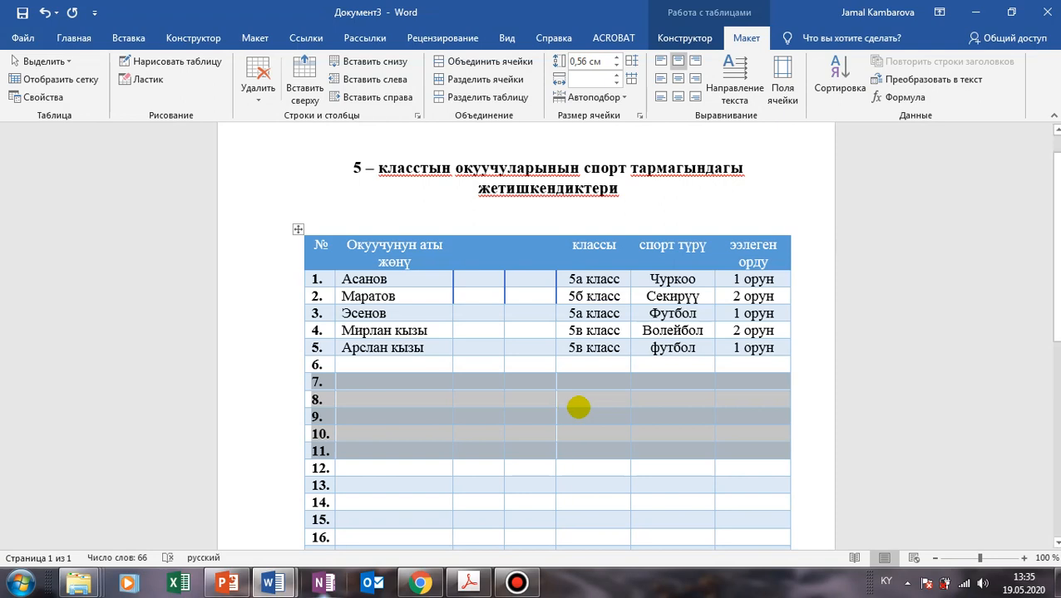
right_click(580, 402)
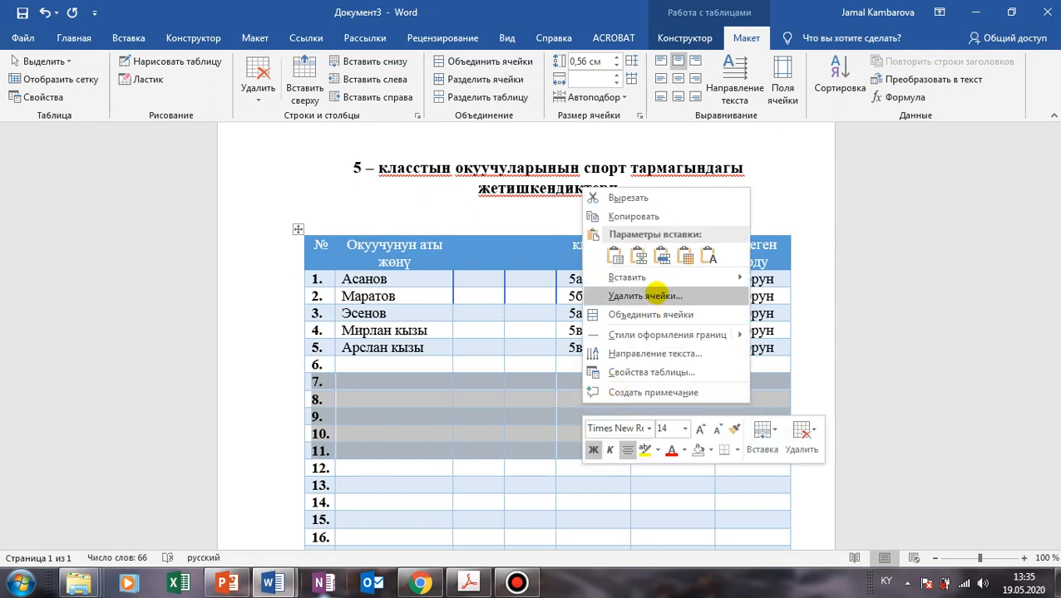
mouse_move(620, 277)
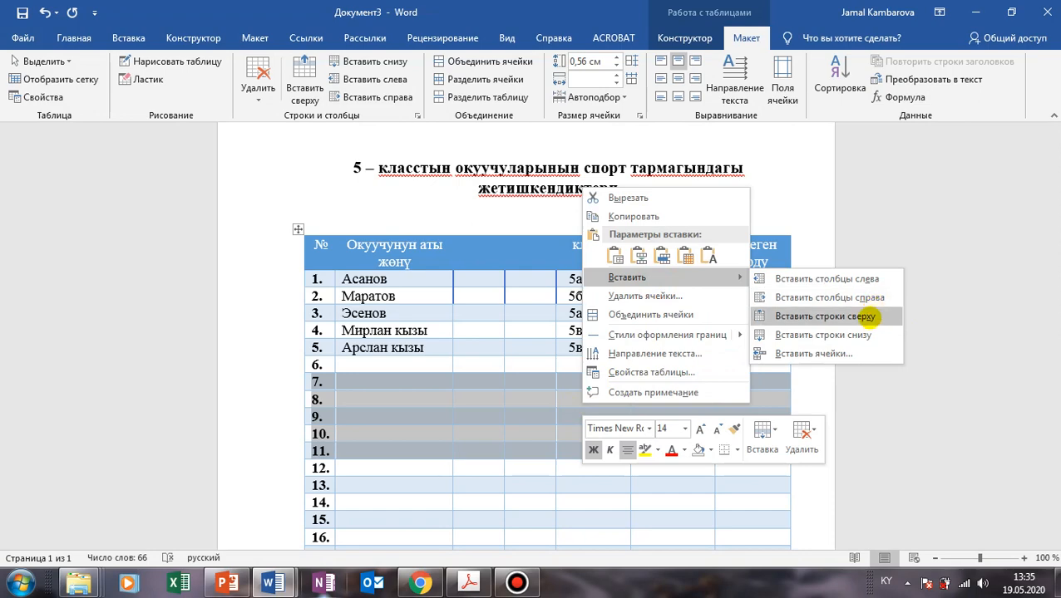
click(867, 317)
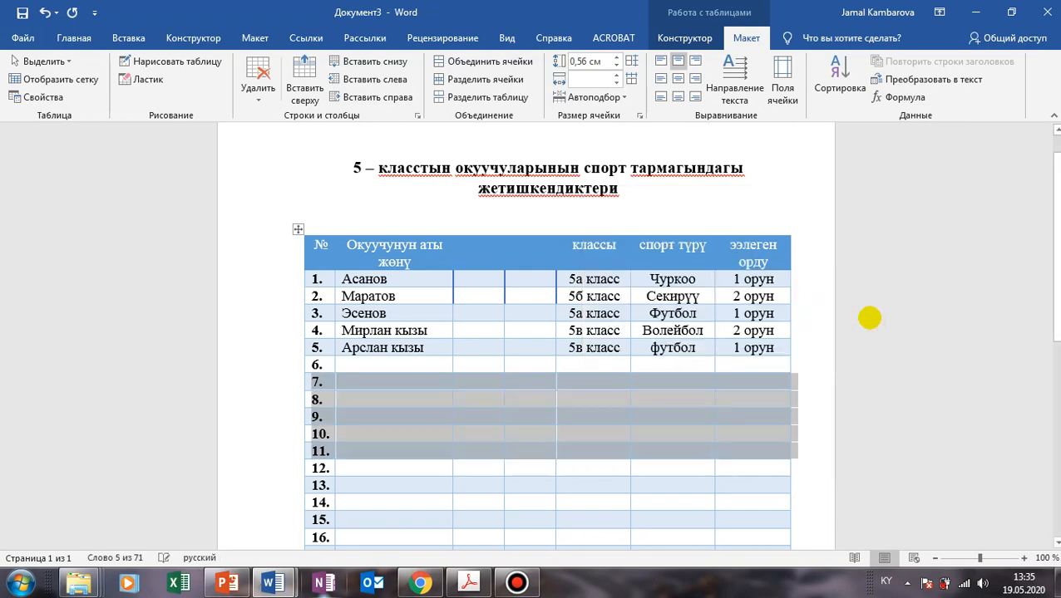
scroll(495, 517, down, 2)
scroll(499, 491, down, 3)
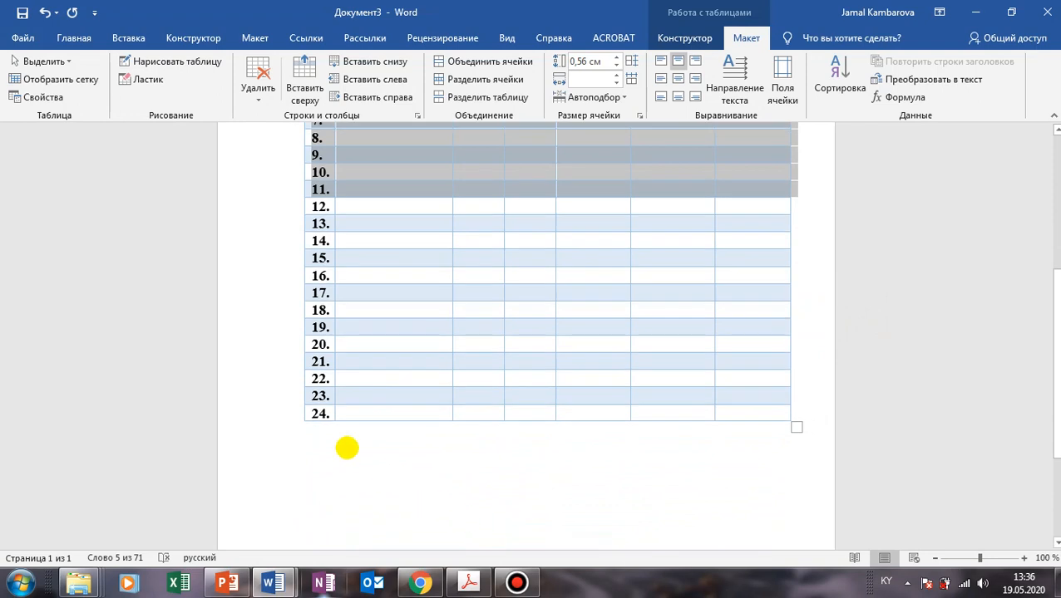
scroll(349, 440, up, 1)
scroll(333, 466, up, 1)
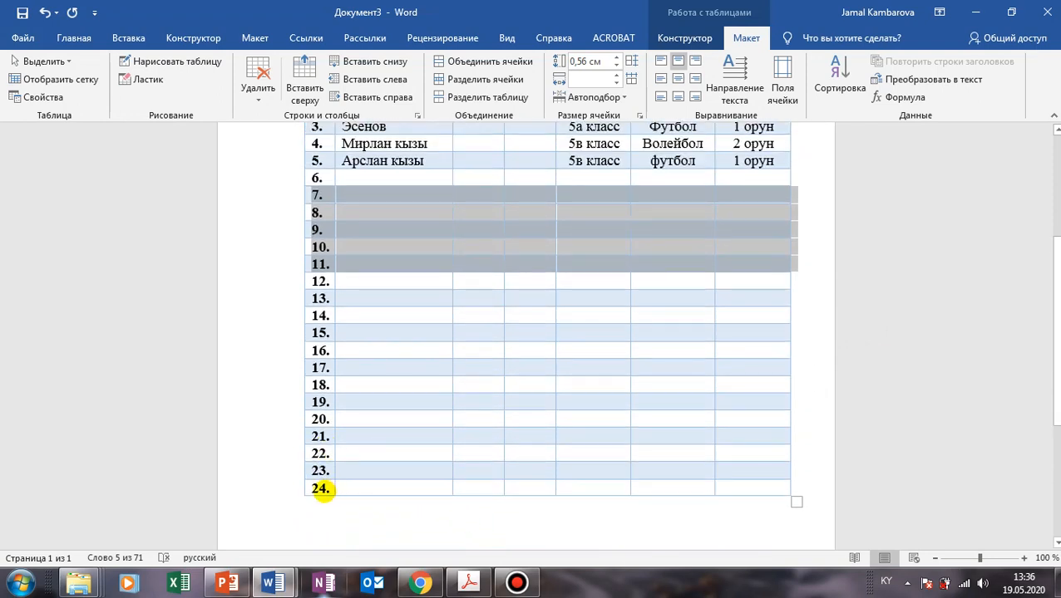
scroll(333, 422, up, 2)
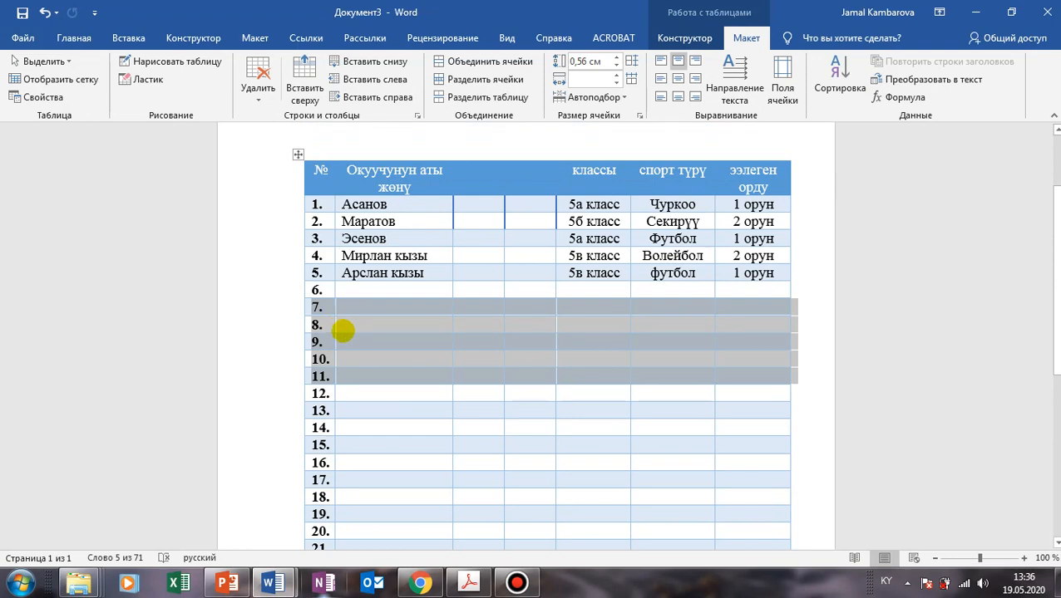
click(466, 395)
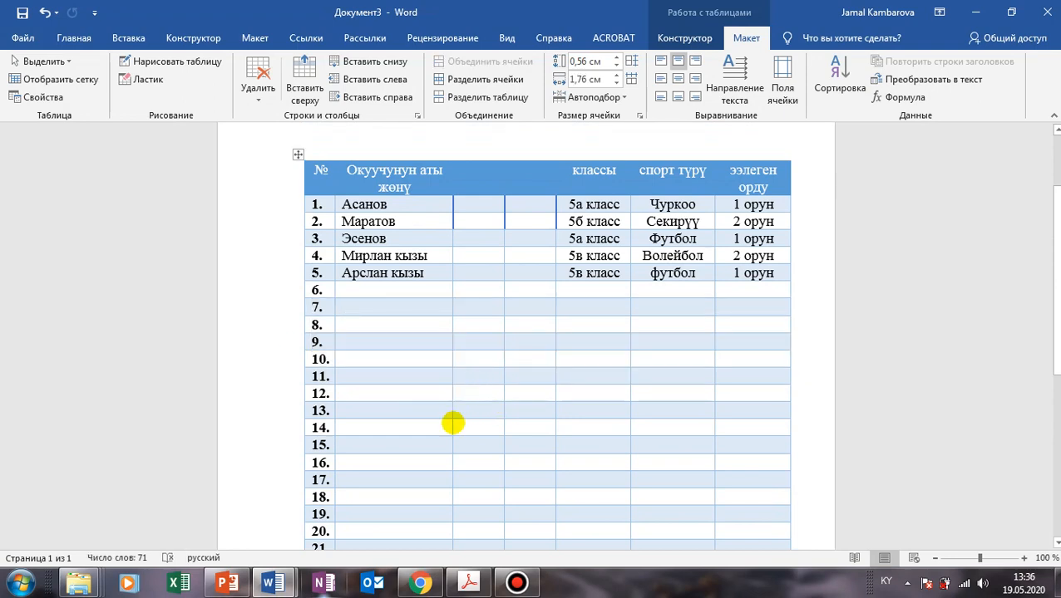
scroll(416, 457, down, 1)
click(321, 285)
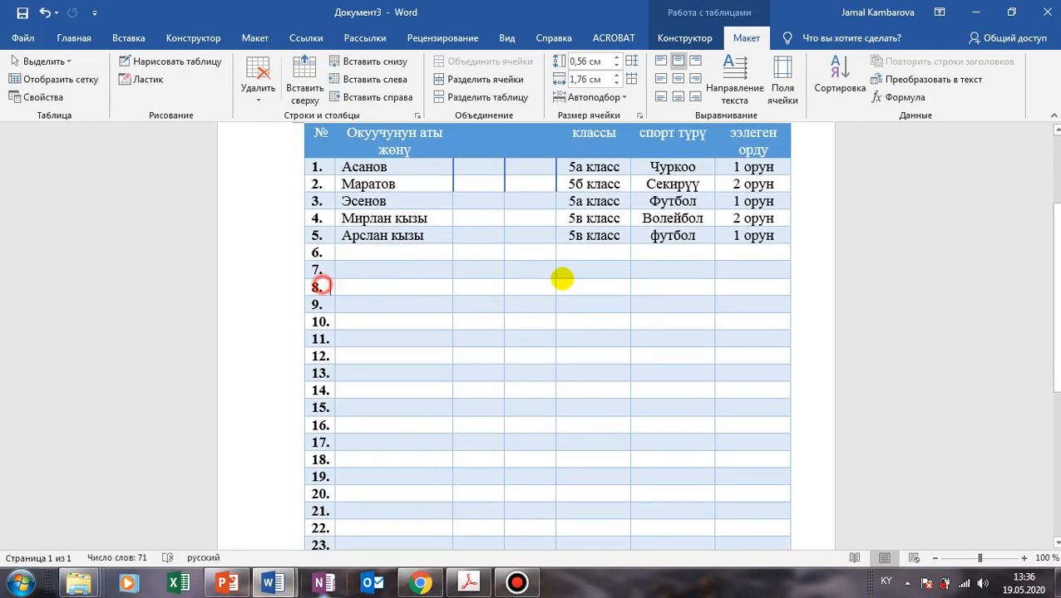
mouse_move(562, 279)
mouse_down()
mouse_move(753, 279)
mouse_move(752, 290)
mouse_move(710, 288)
mouse_move(672, 356)
mouse_move(755, 285)
mouse_up()
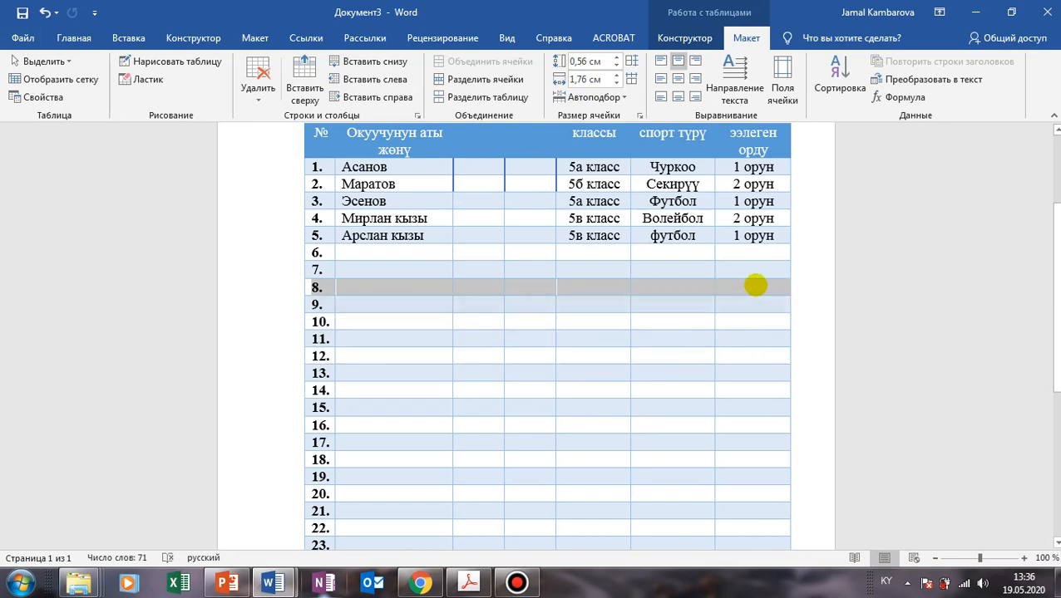
scroll(693, 532, down, 3)
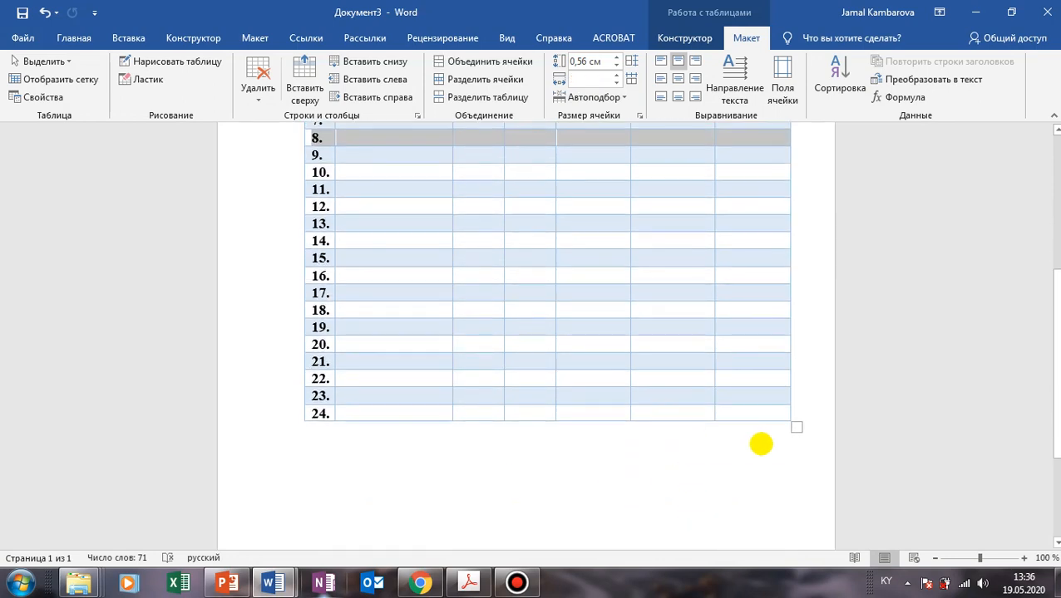
click(763, 443)
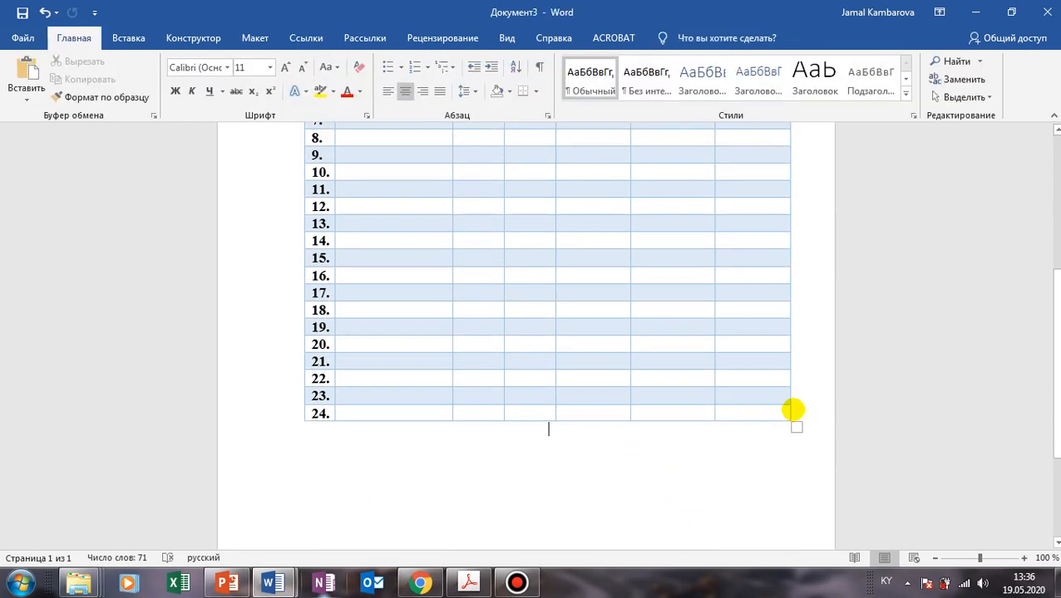
Step: Add four blank rows one by one at the end of the table, numbered 25 to 28
click(794, 410)
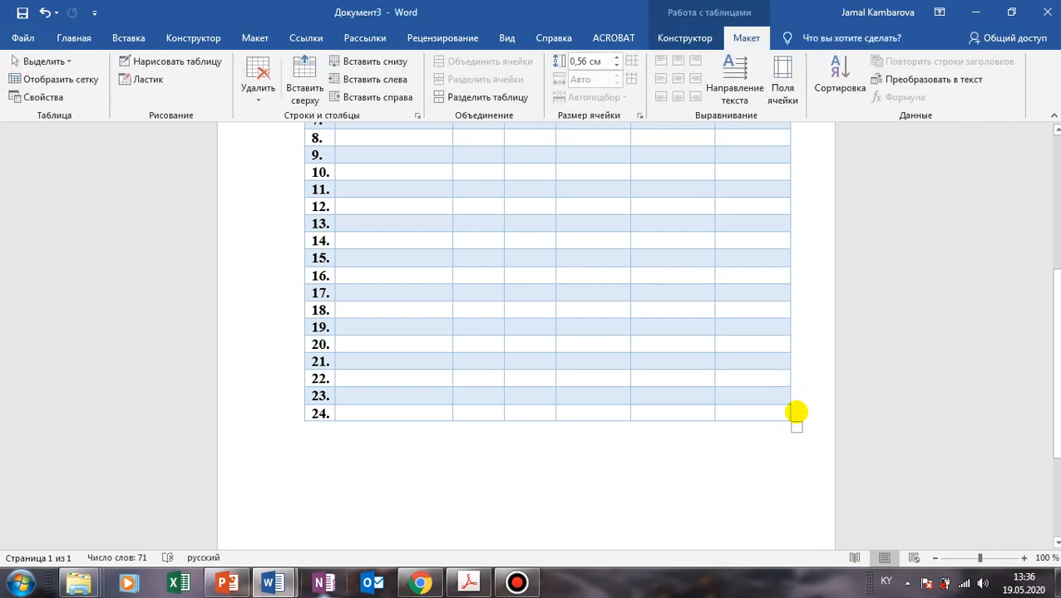
key(Return)
key(Return)
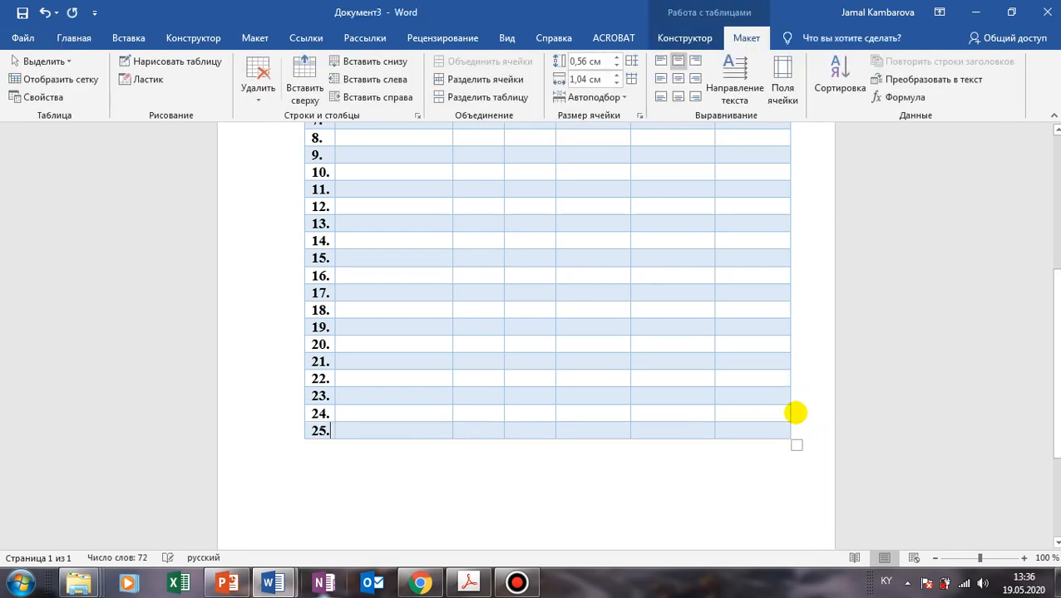
key(ctrl+z)
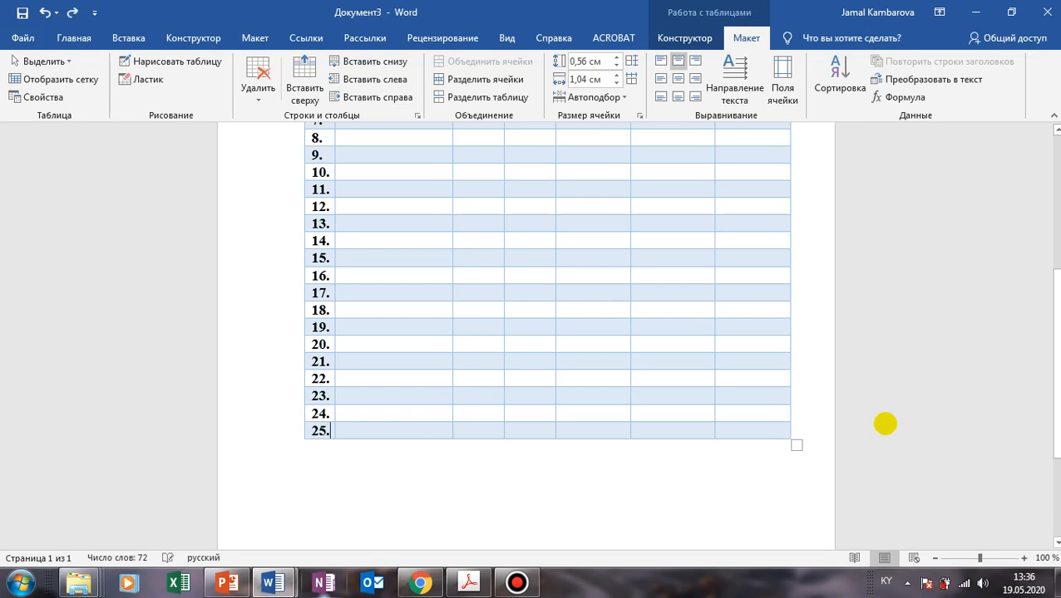
click(814, 433)
key(Return)
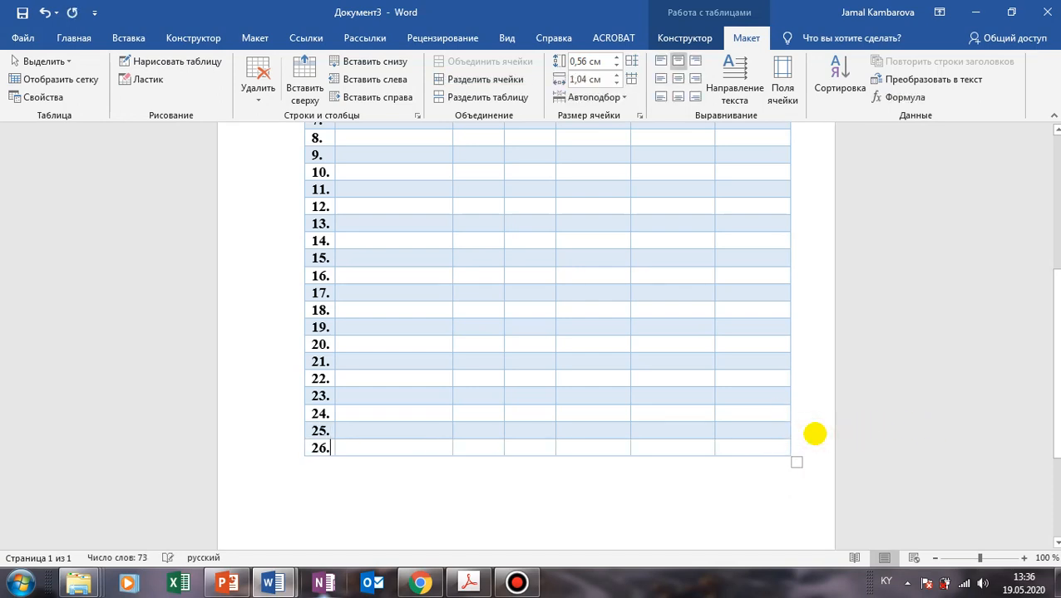
click(801, 443)
key(Return)
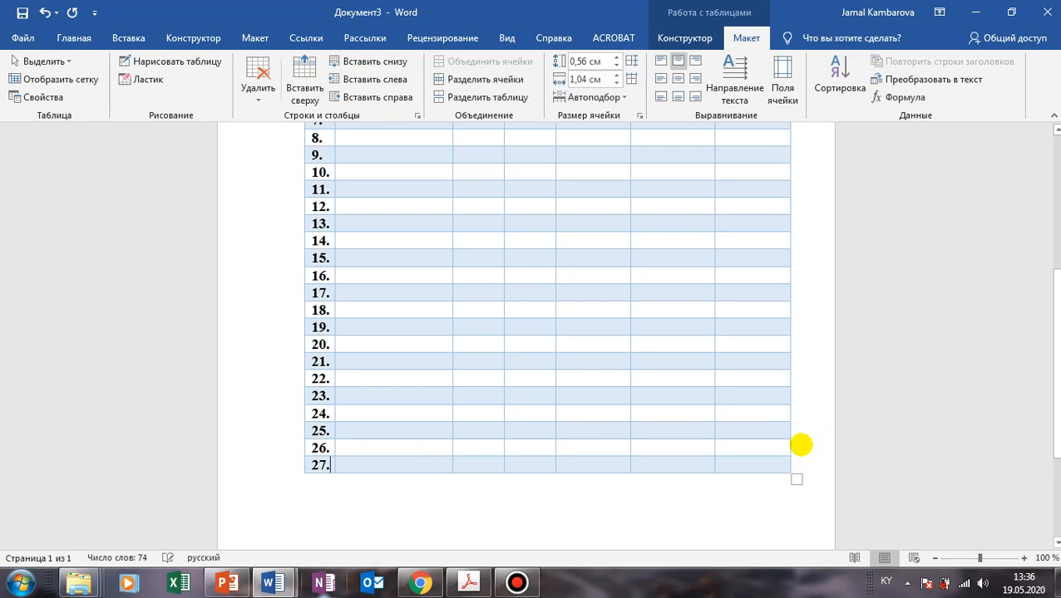
click(798, 458)
key(Return)
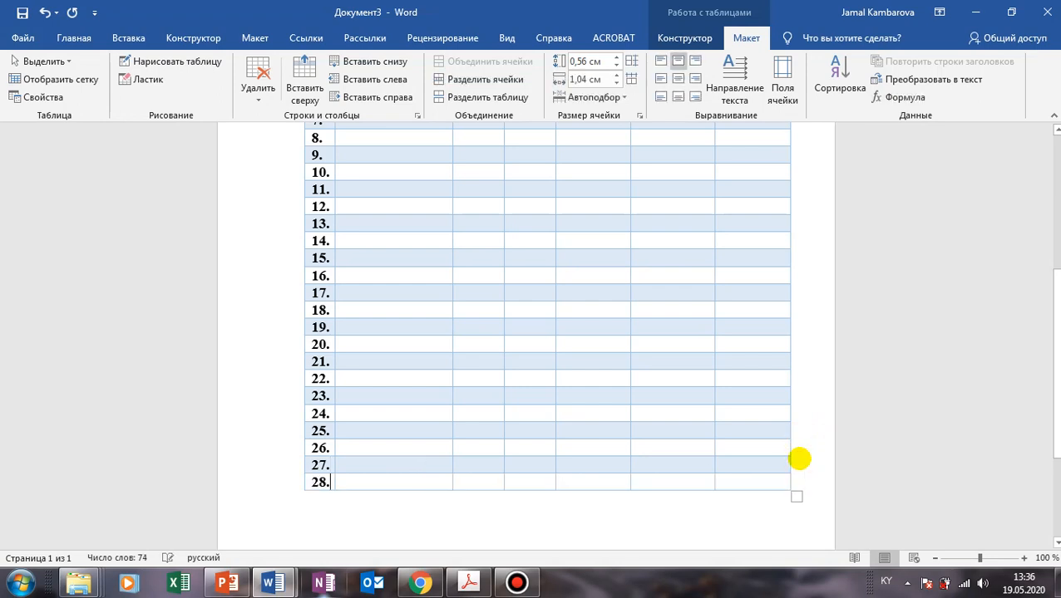
Step: Set the line spacing of the whole table to 2,0
scroll(785, 453, up, 4)
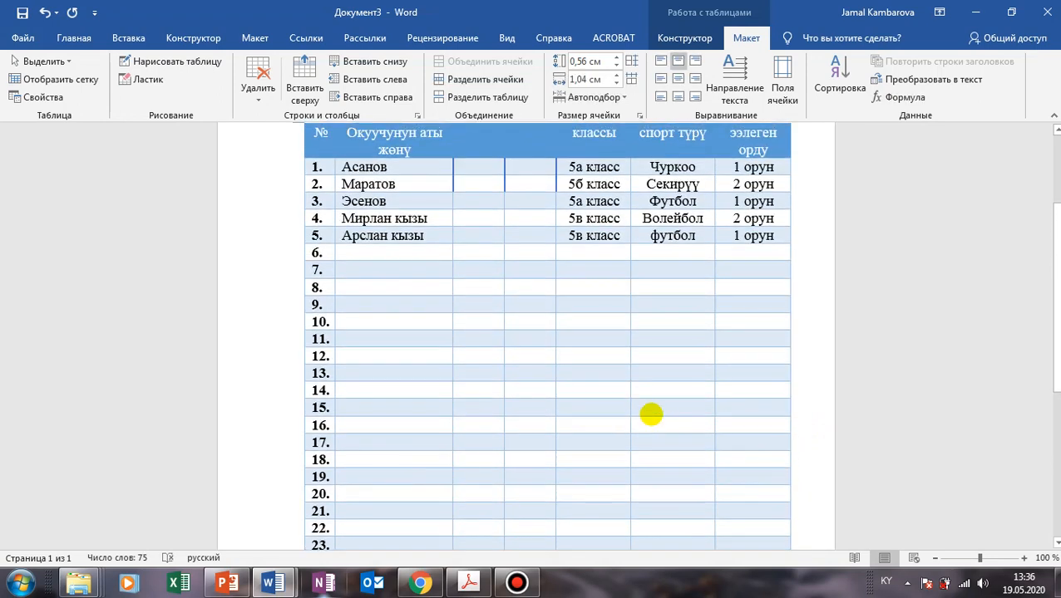
scroll(651, 414, up, 2)
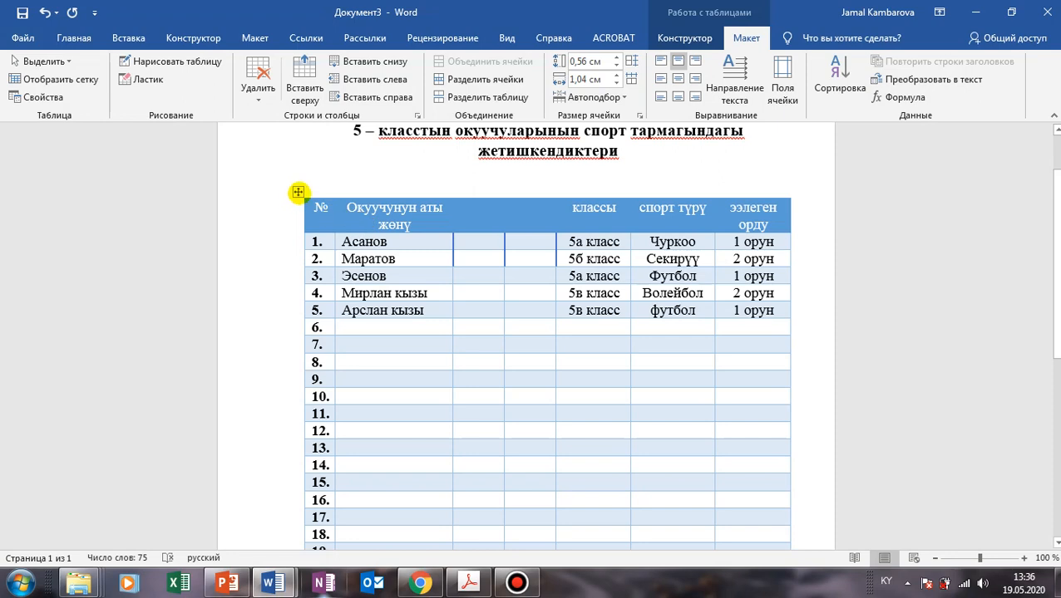
click(298, 192)
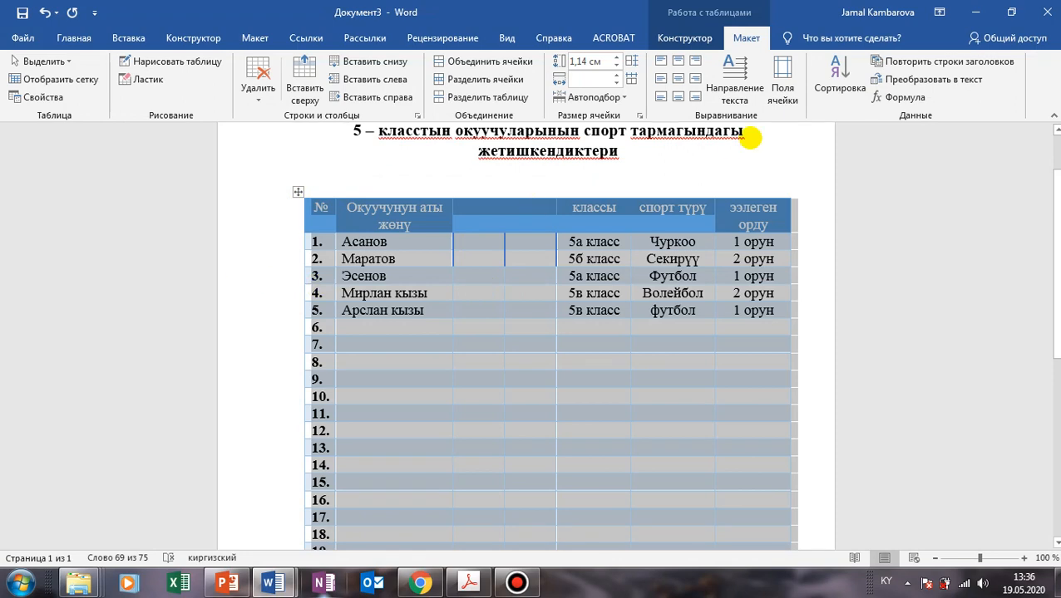
click(74, 37)
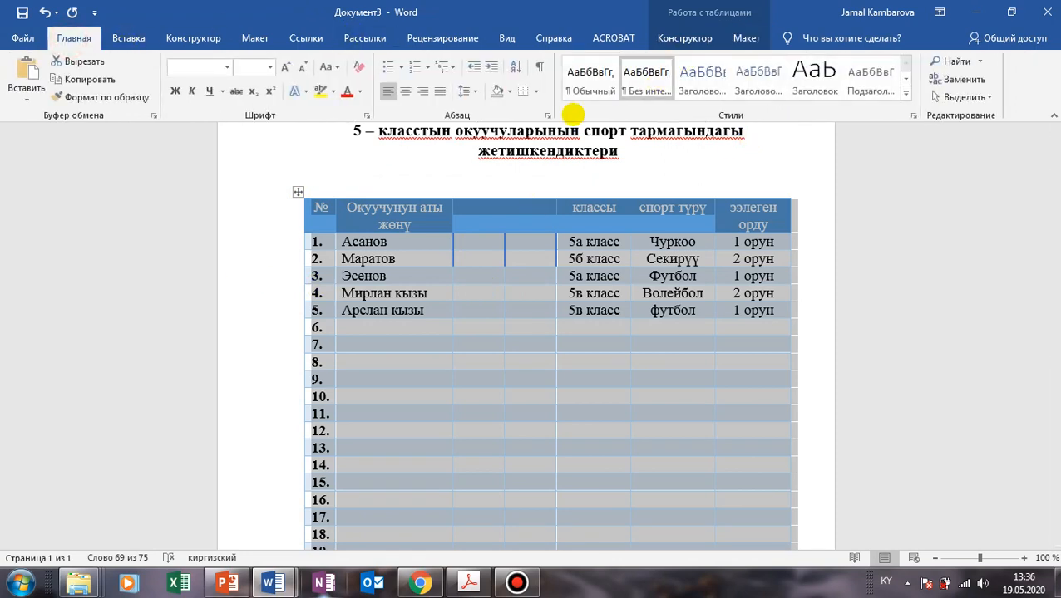
click(471, 91)
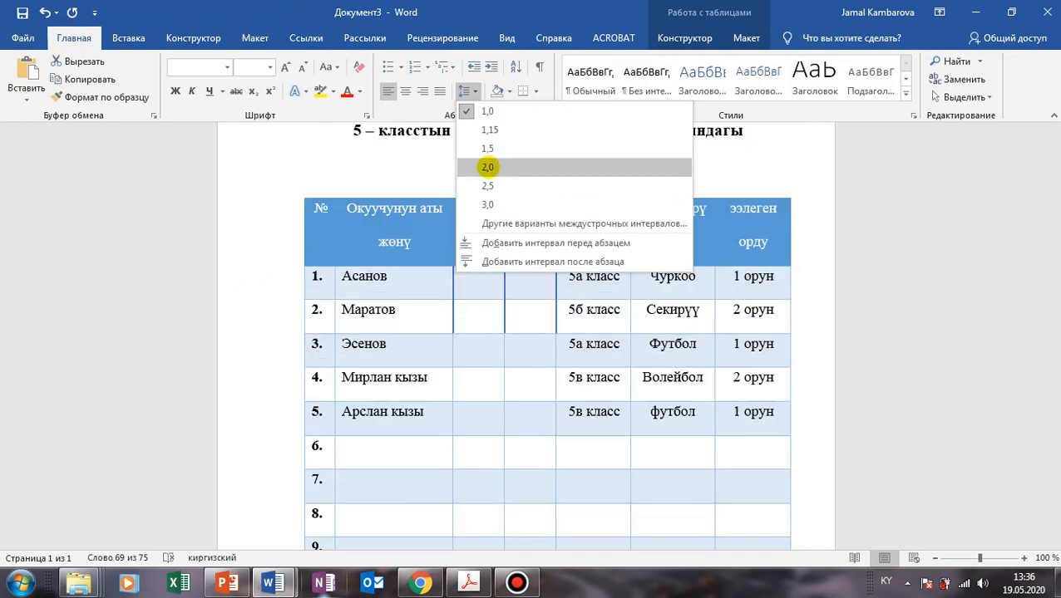
click(487, 167)
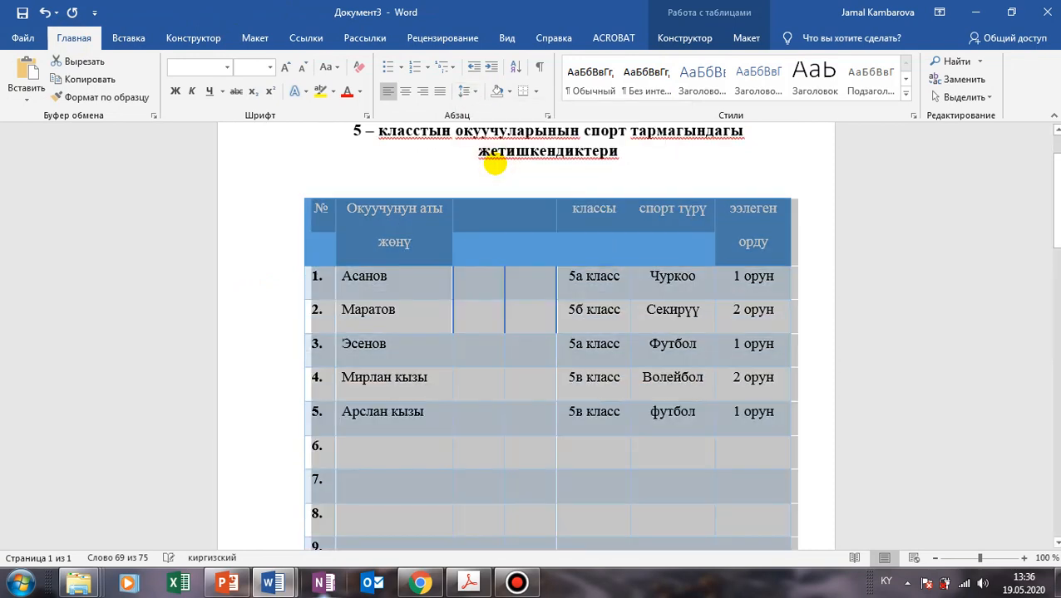
scroll(690, 424, down, 3)
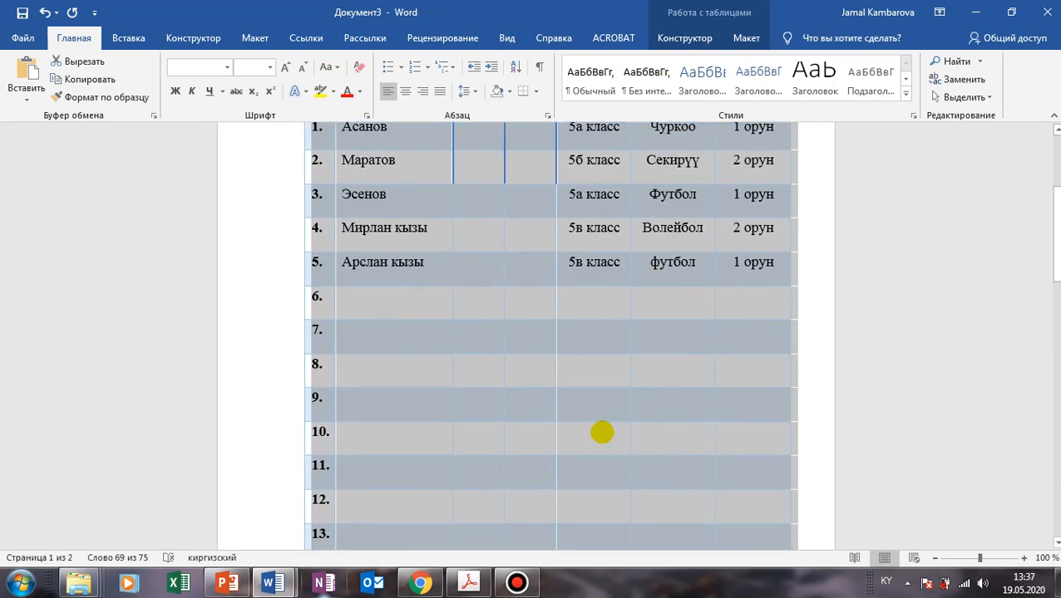
click(527, 309)
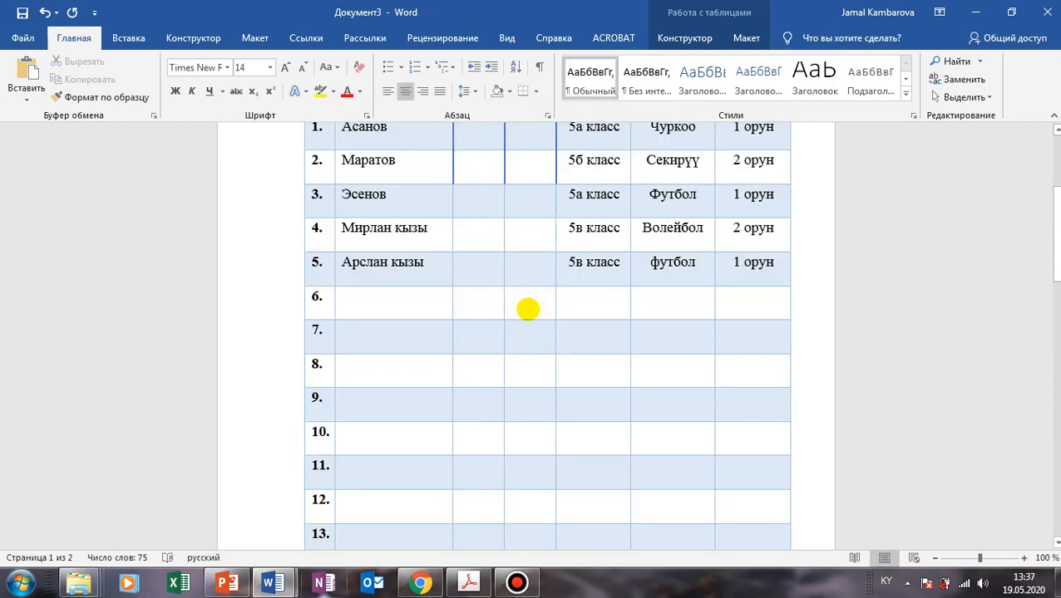
scroll(528, 309, up, 2)
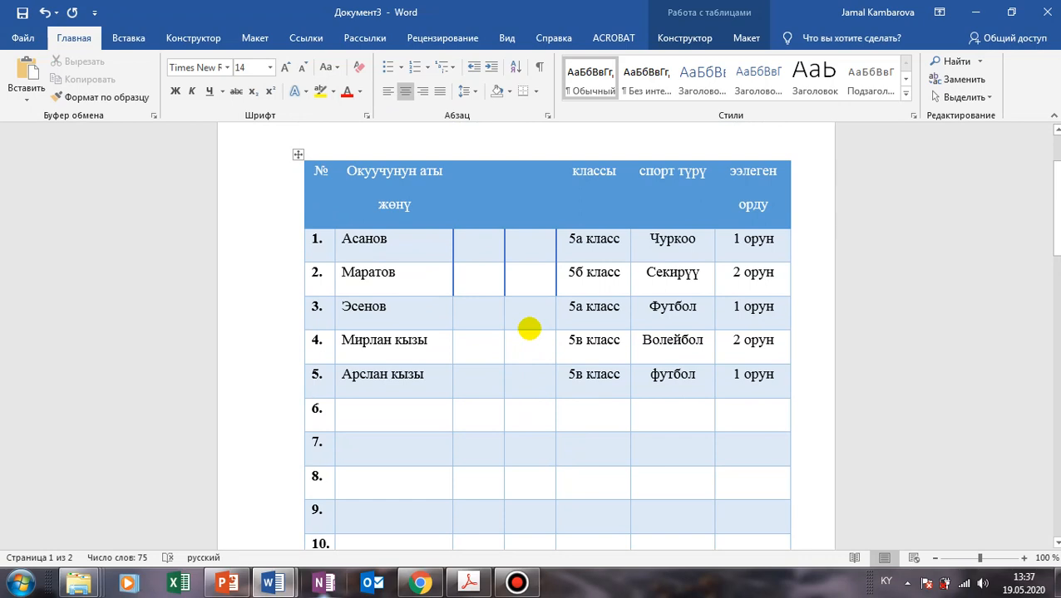
Step: Align the text of the whole table to the centre of its cells, both horizontally and vertically
click(332, 239)
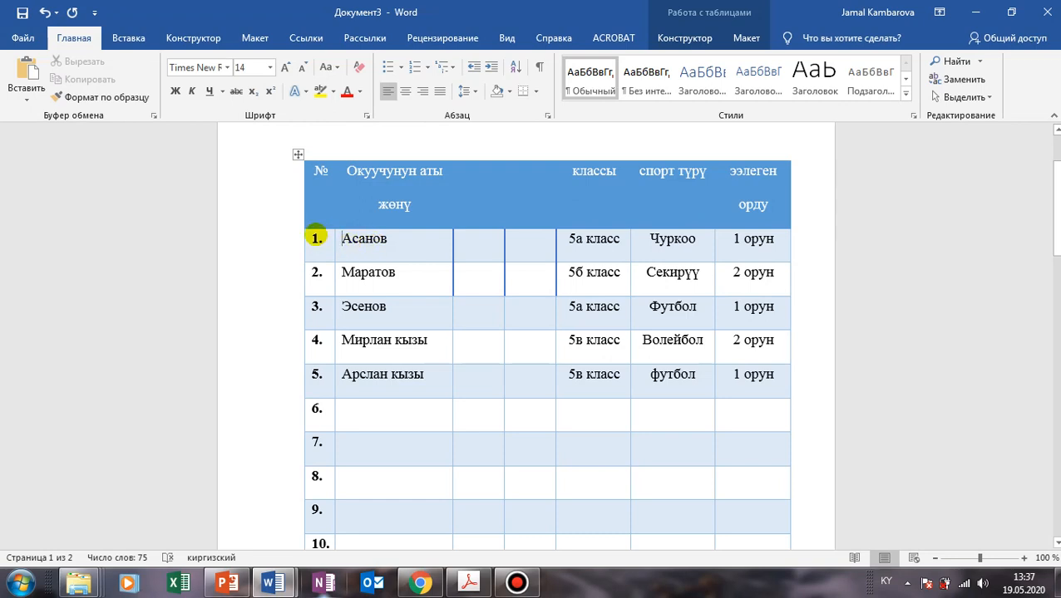
click(297, 155)
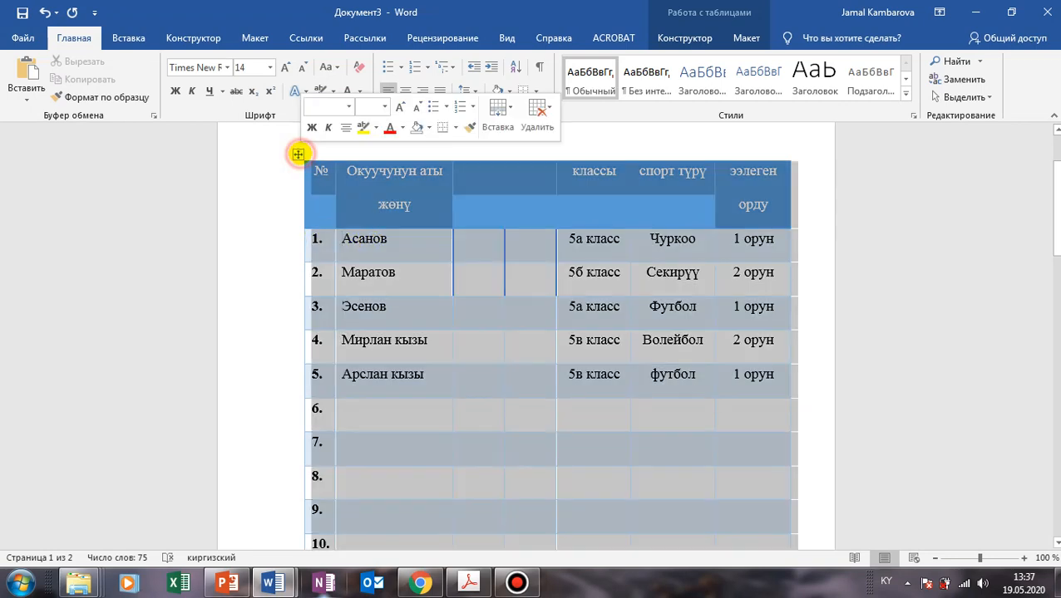
click(744, 35)
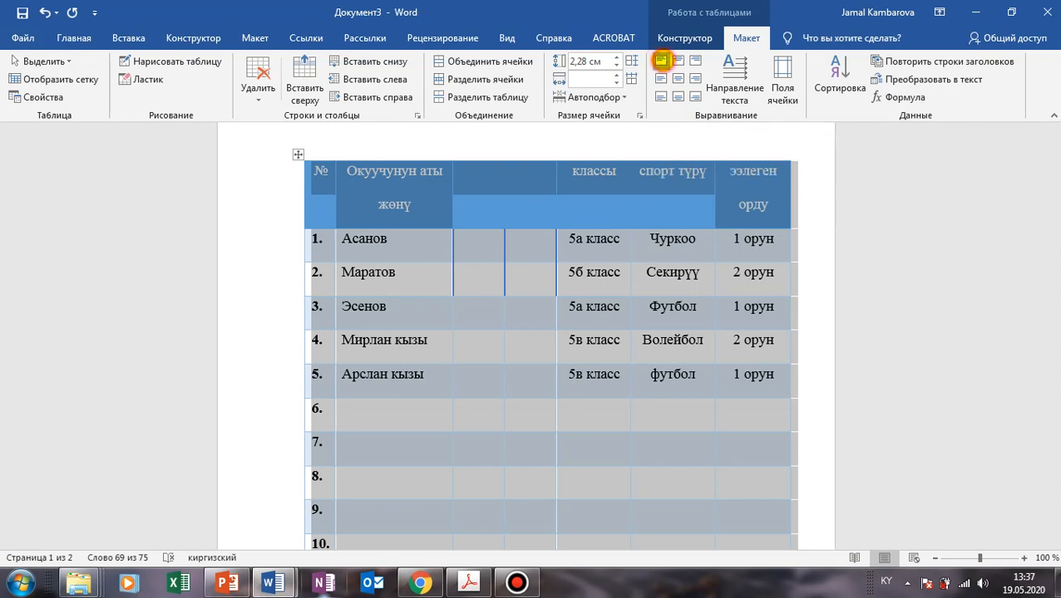
click(660, 60)
click(678, 59)
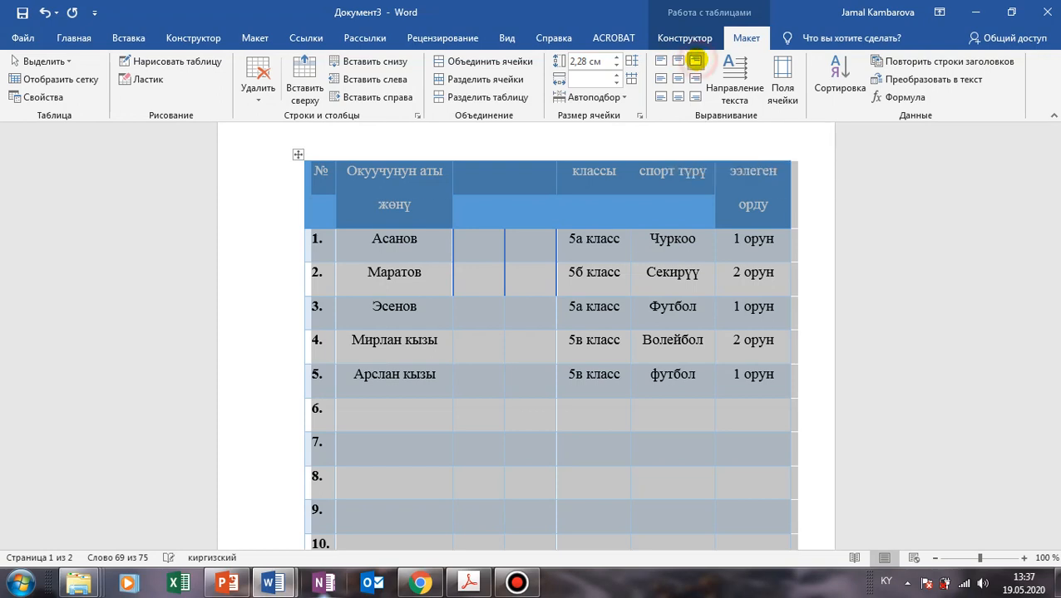
click(695, 60)
click(677, 78)
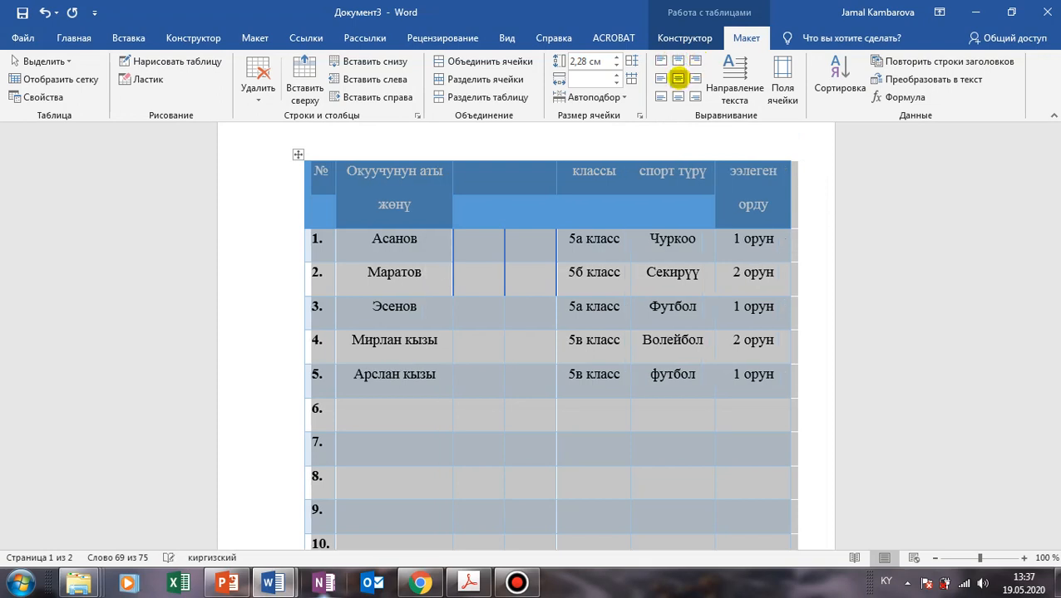
click(660, 78)
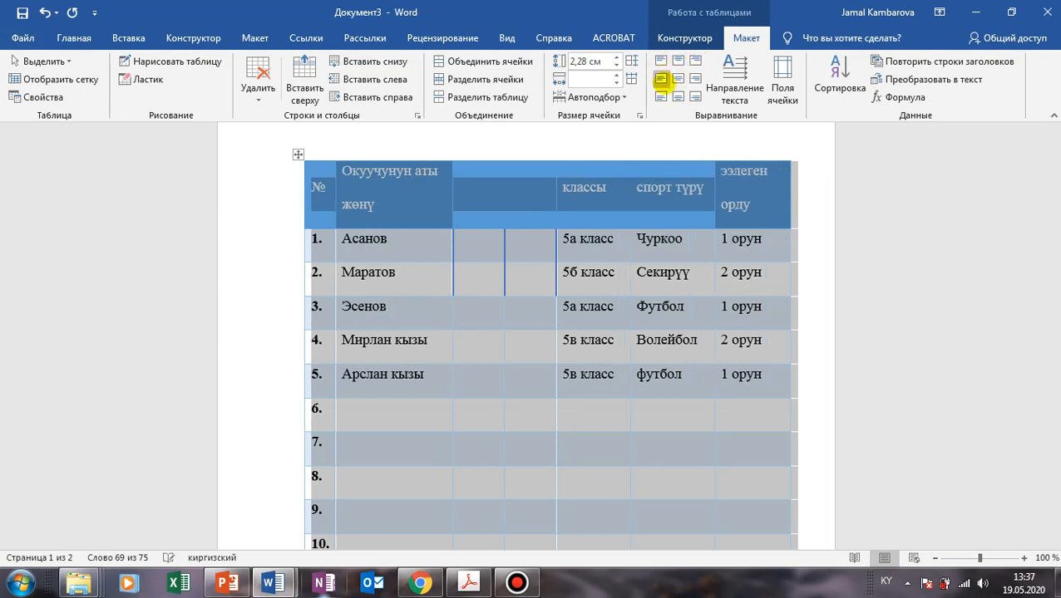
click(677, 78)
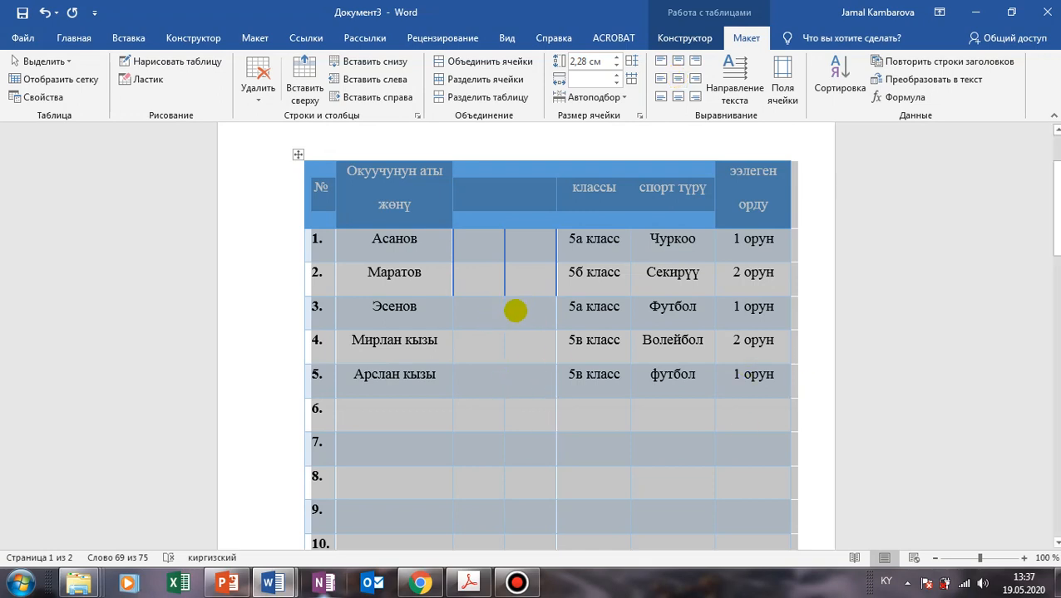
click(515, 310)
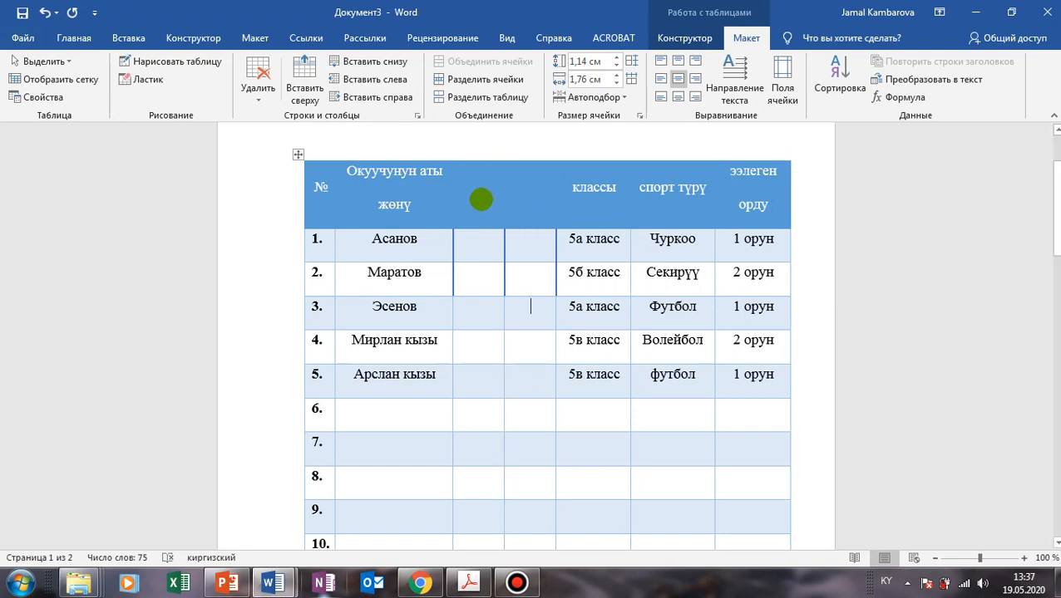
Step: Delete the two blank columns between the student name column and the "классы" column
drag(483, 177, 524, 425)
scroll(518, 389, down, 5)
scroll(519, 386, down, 5)
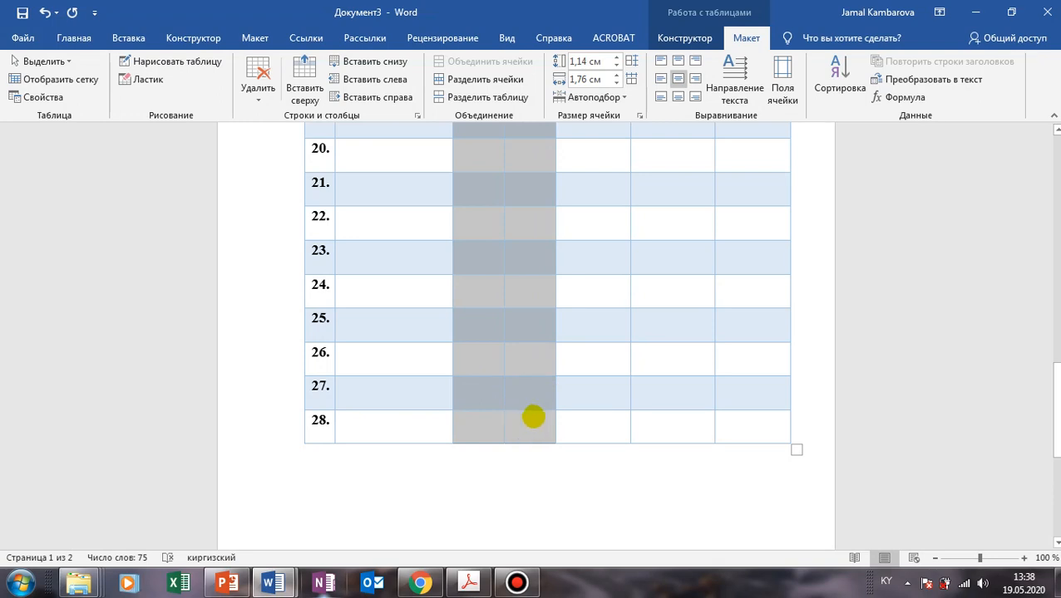
right_click(533, 417)
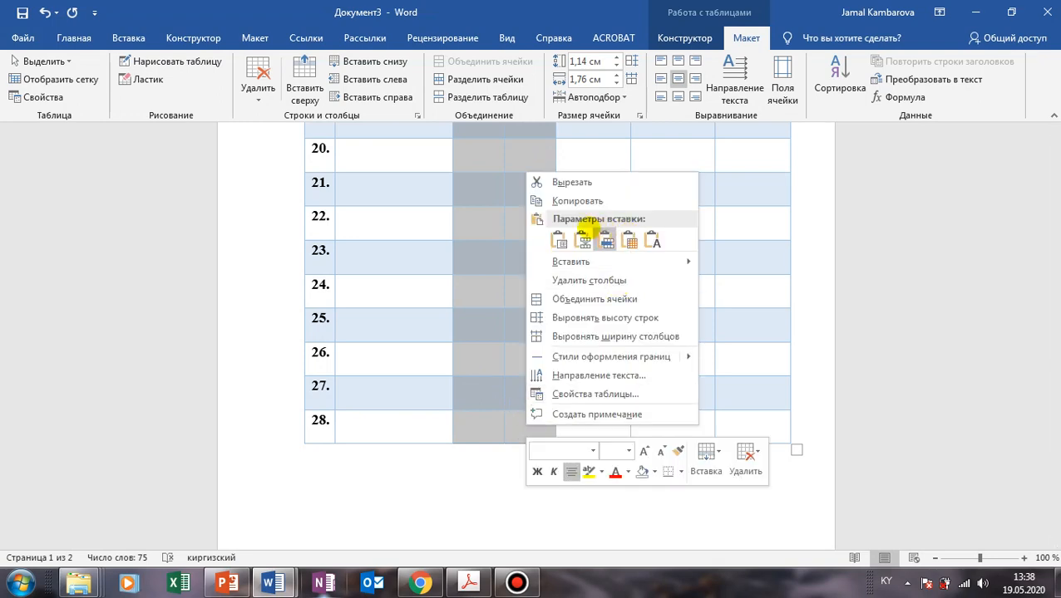
click(623, 280)
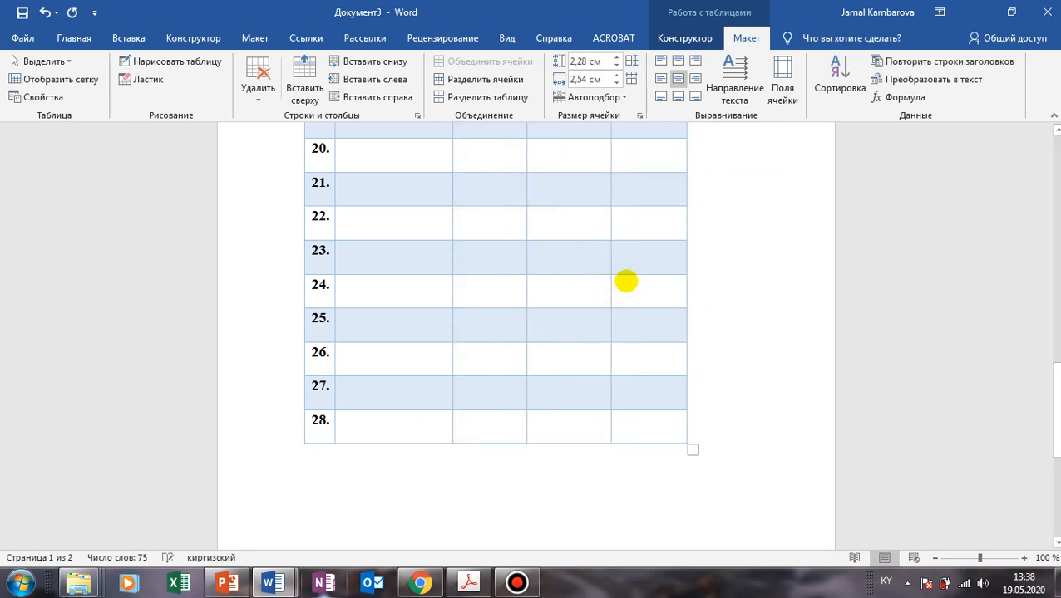
scroll(619, 357, up, 5)
scroll(632, 396, up, 10)
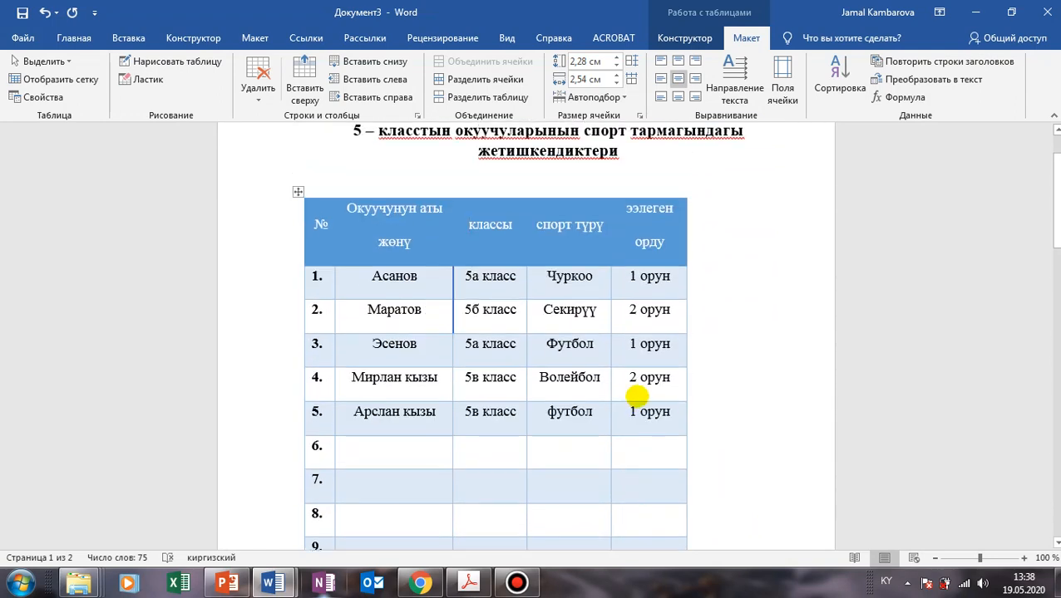
click(747, 216)
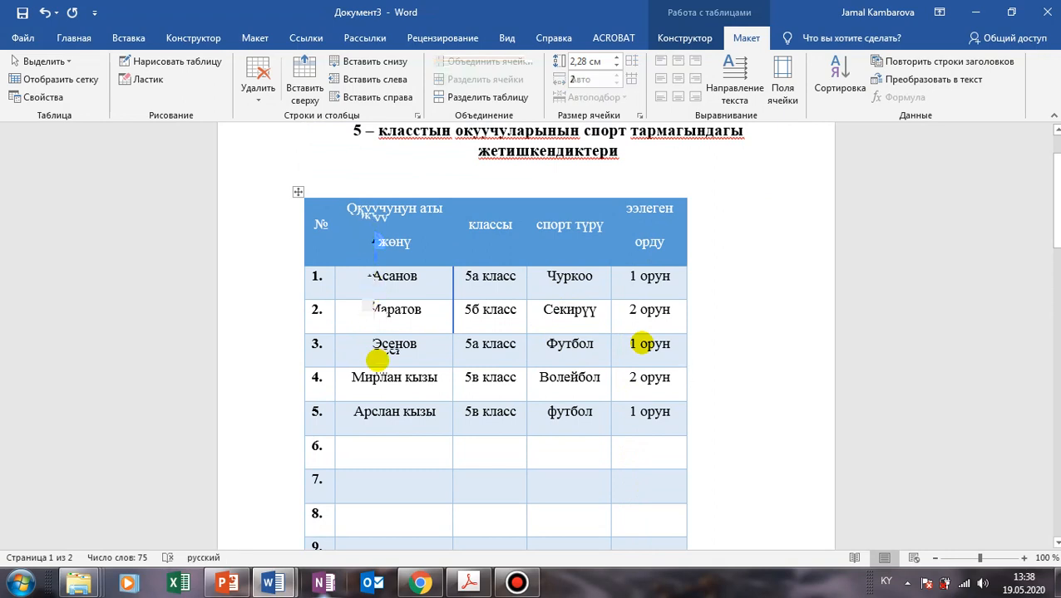
scroll(377, 359, down, 1)
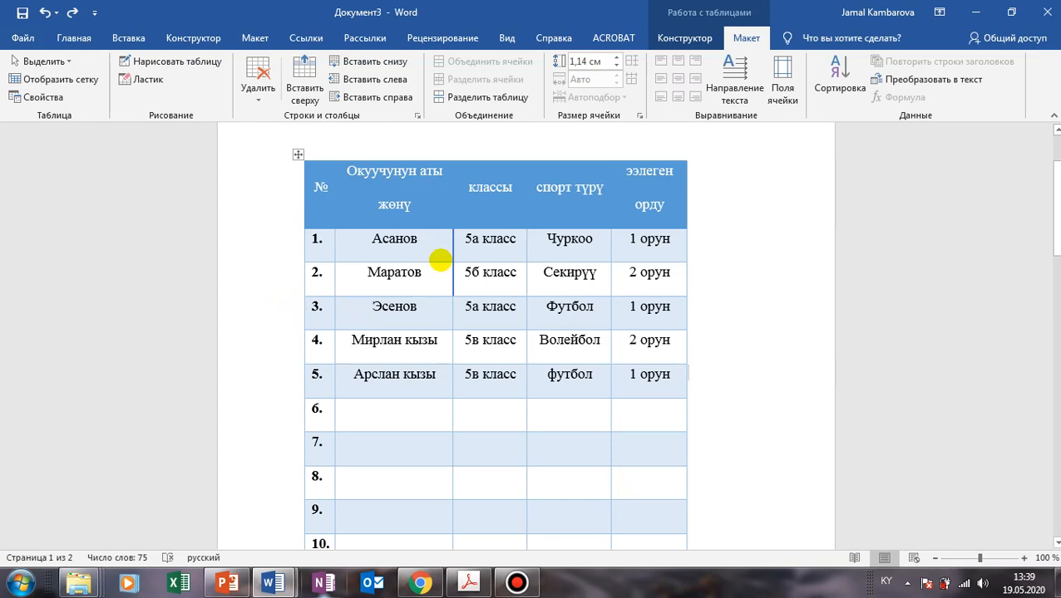
Step: Sort the five filled student rows by column 2 as text in ascending order
drag(358, 243, 433, 381)
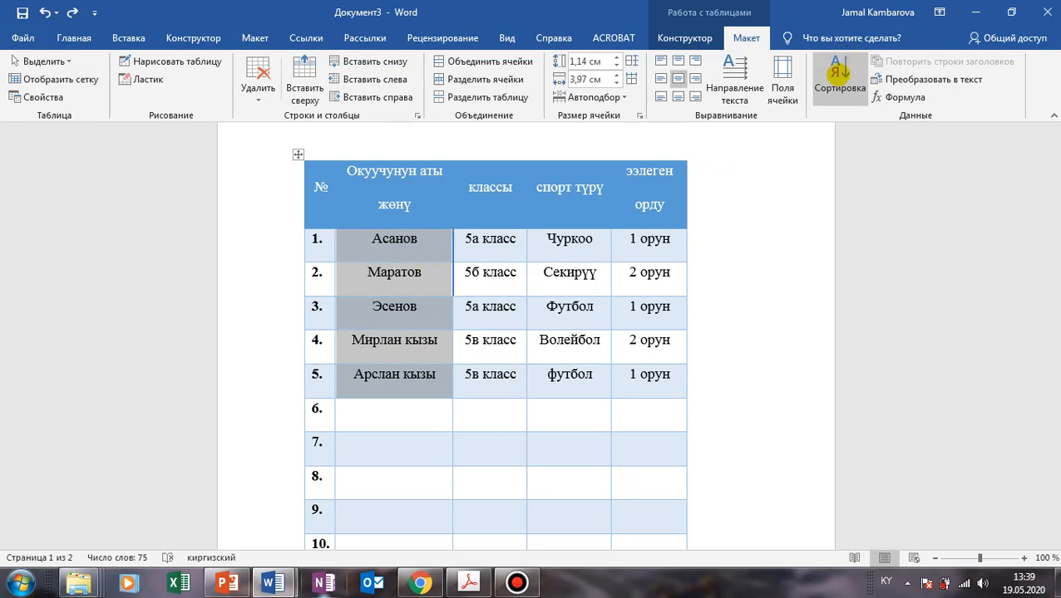
click(837, 73)
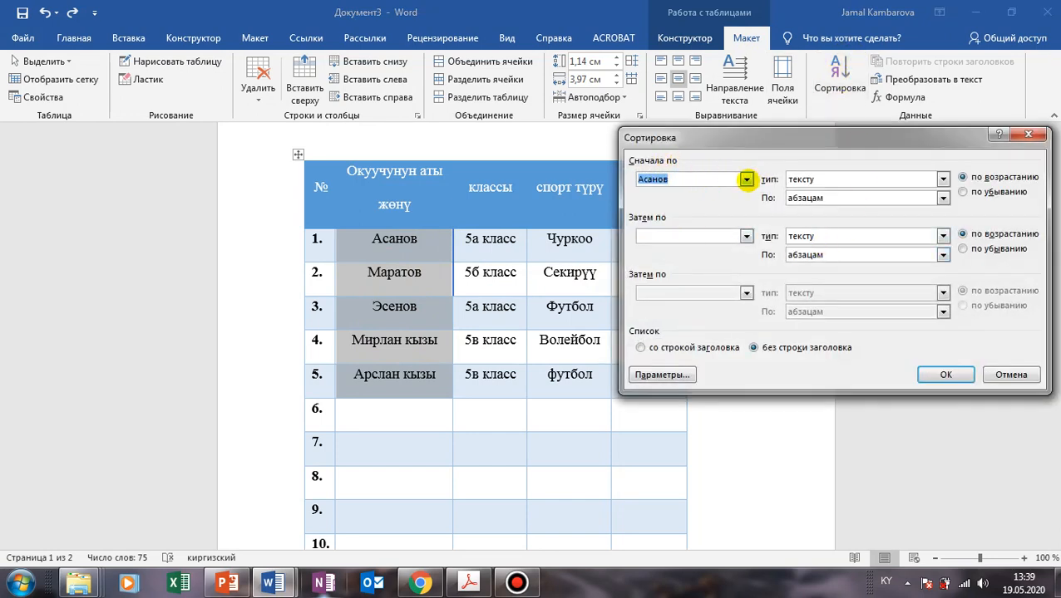
click(746, 179)
click(673, 197)
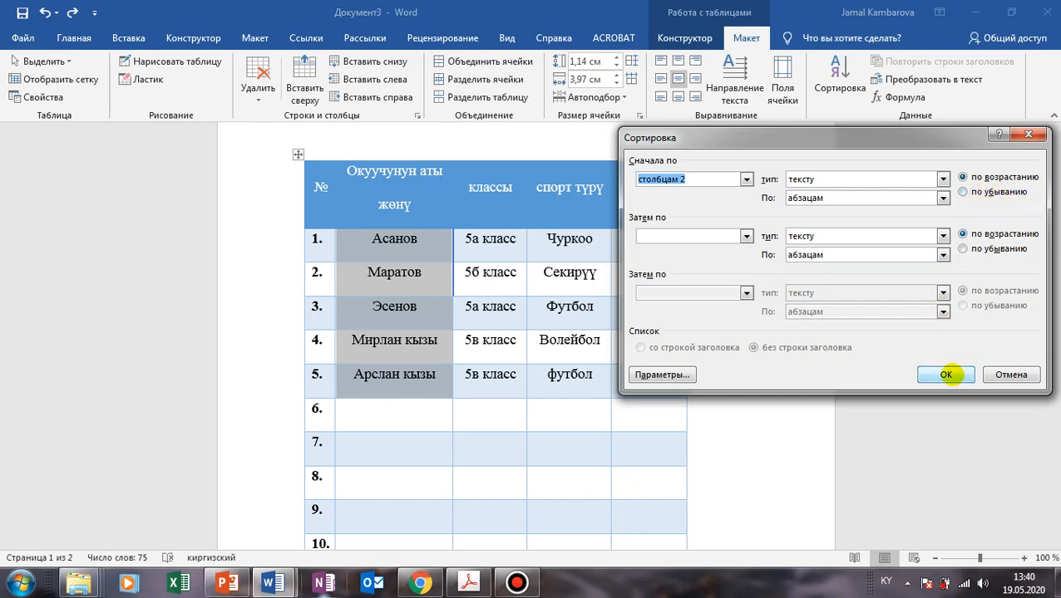
click(946, 375)
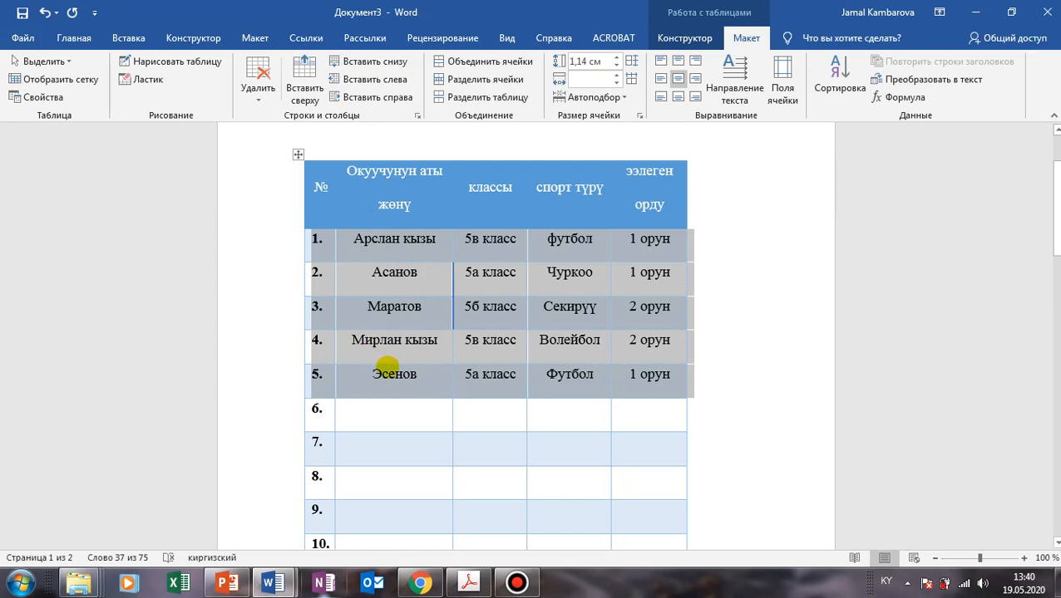
click(719, 380)
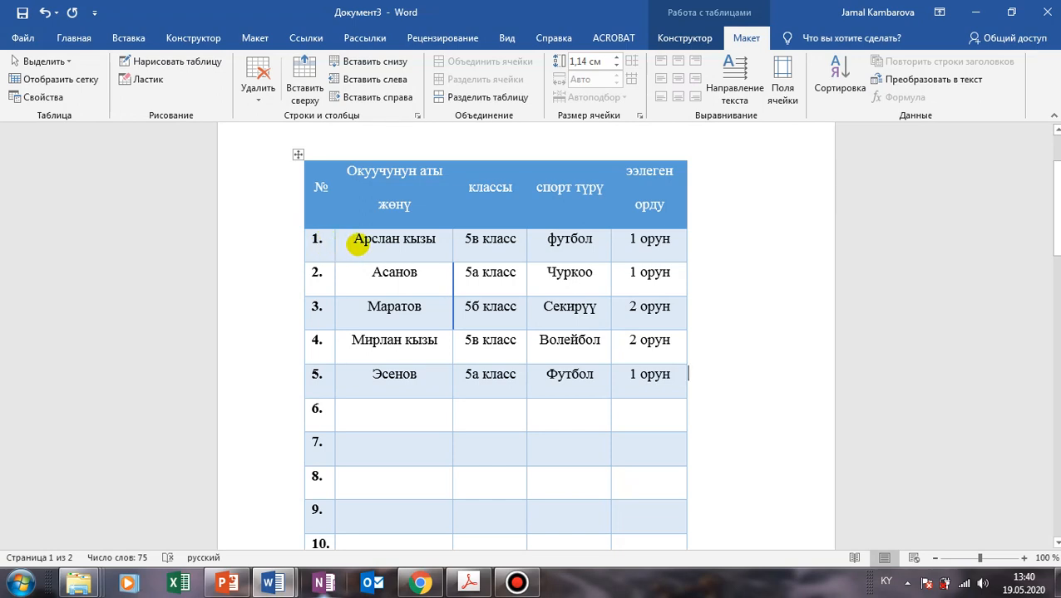
Step: Set the font colour of the student entries in rows 1 to 5, excluding the numbers, to standard purple
drag(358, 243, 634, 378)
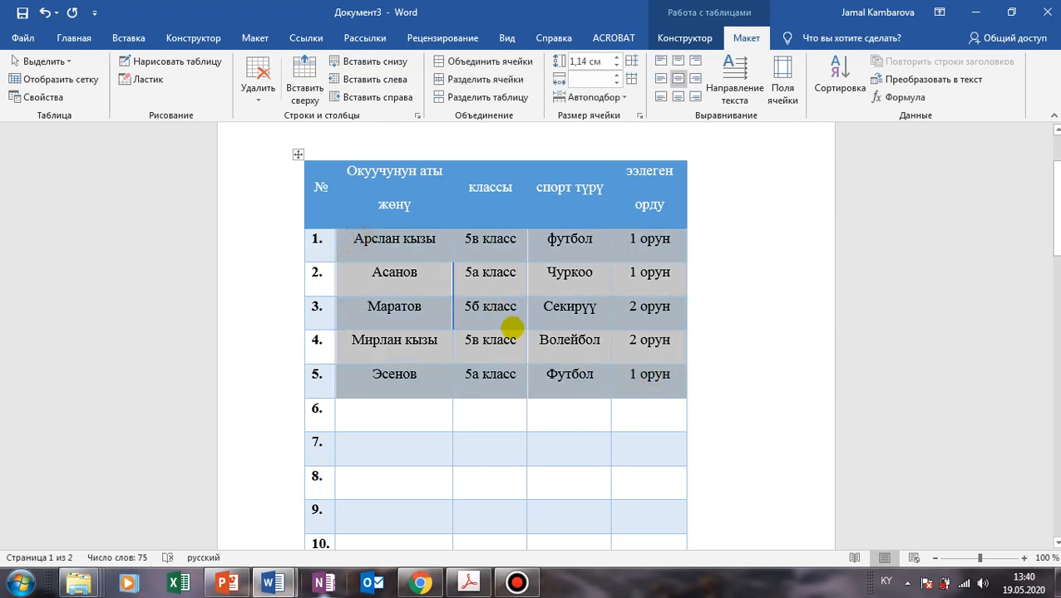
click(66, 38)
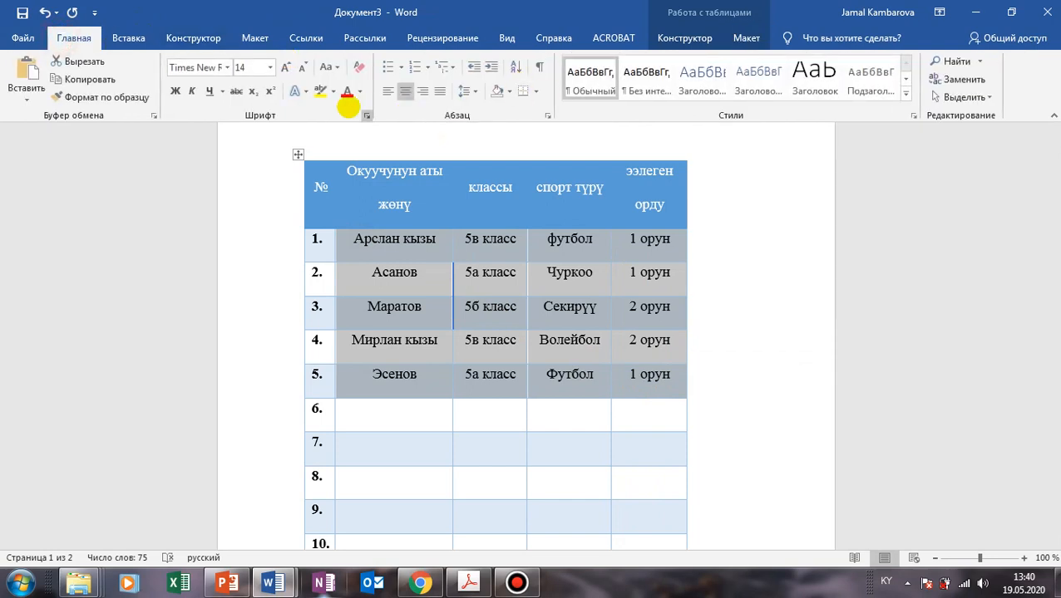
click(348, 92)
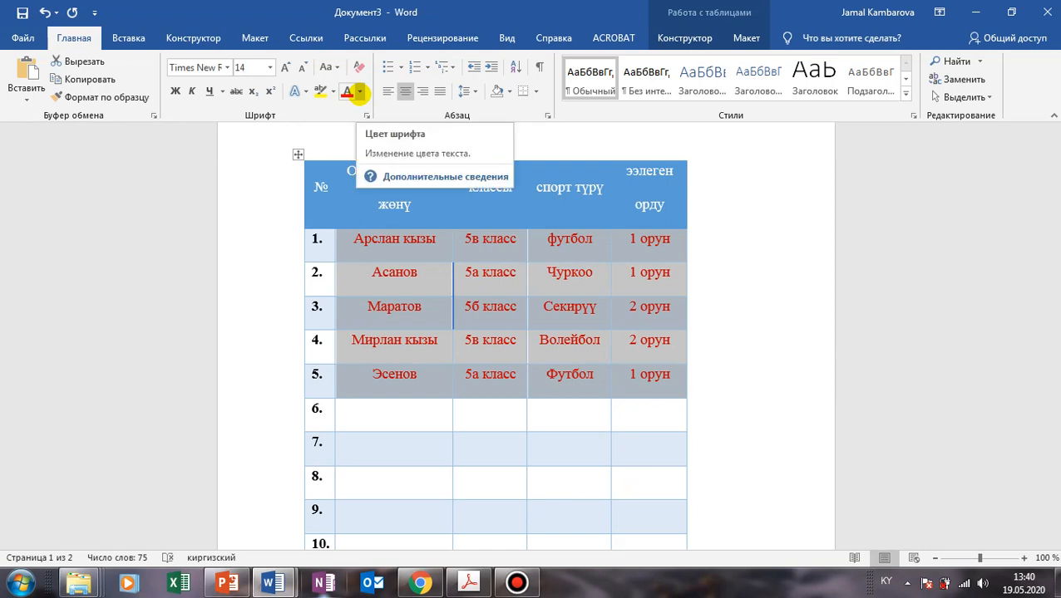
click(359, 92)
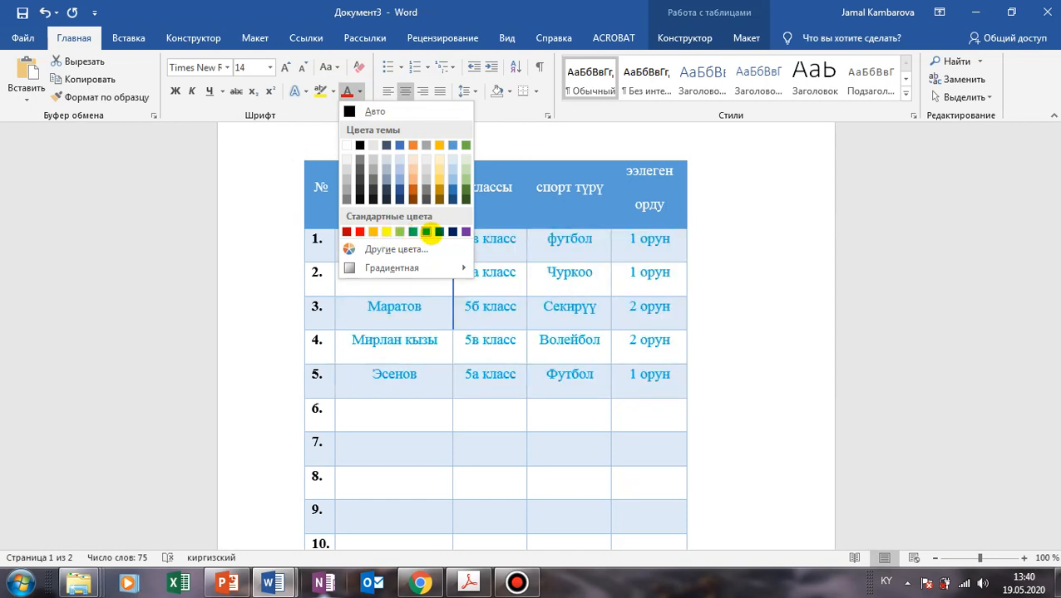
click(466, 232)
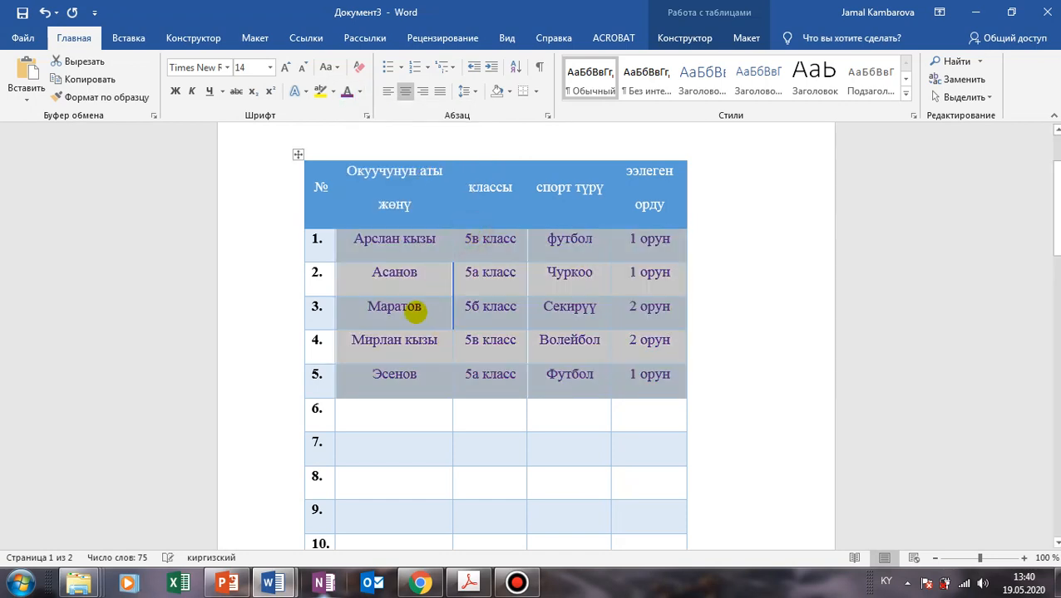
click(388, 308)
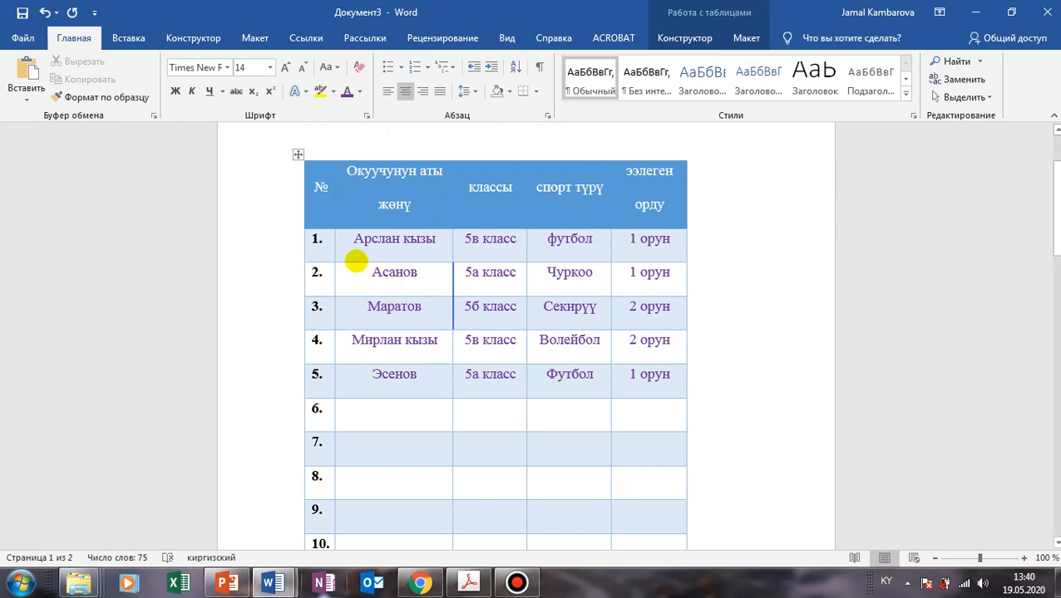
Step: Set the font colour of the student entries in rows 1 and 2, excluding the numbers, to standard red
drag(350, 240, 649, 241)
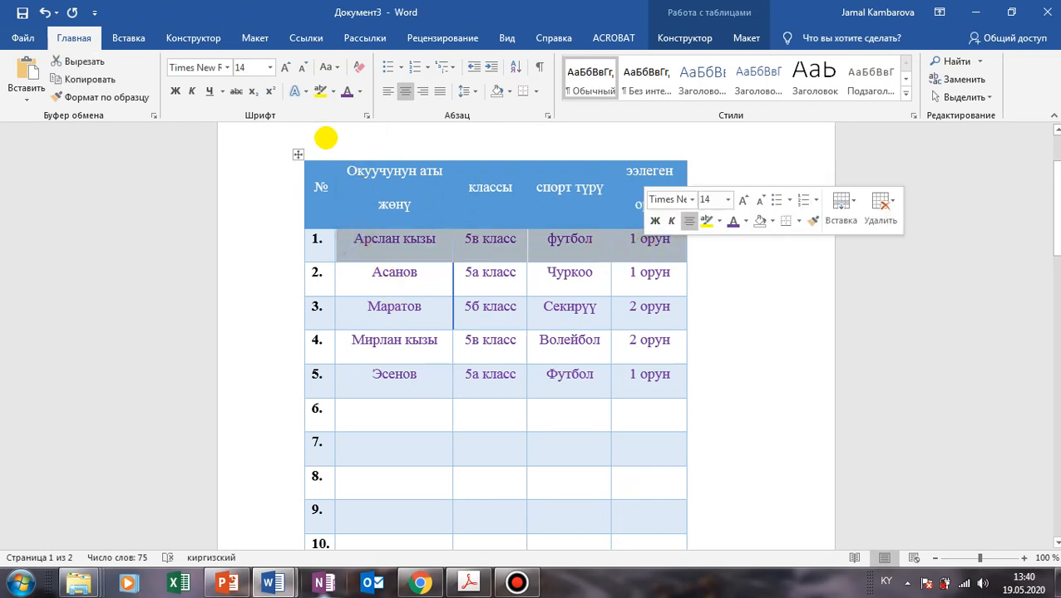
click(359, 92)
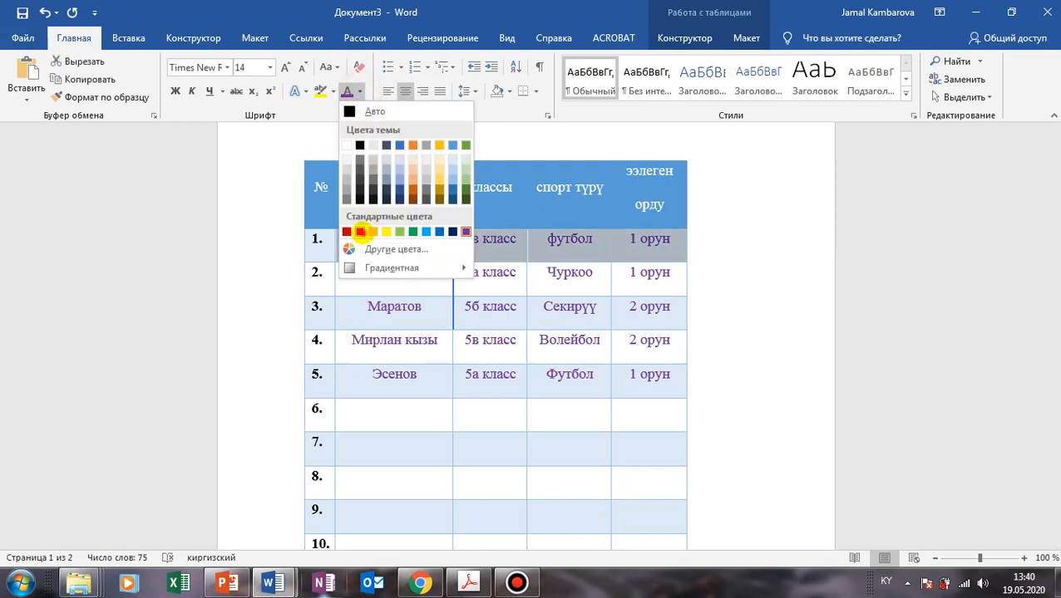
click(359, 232)
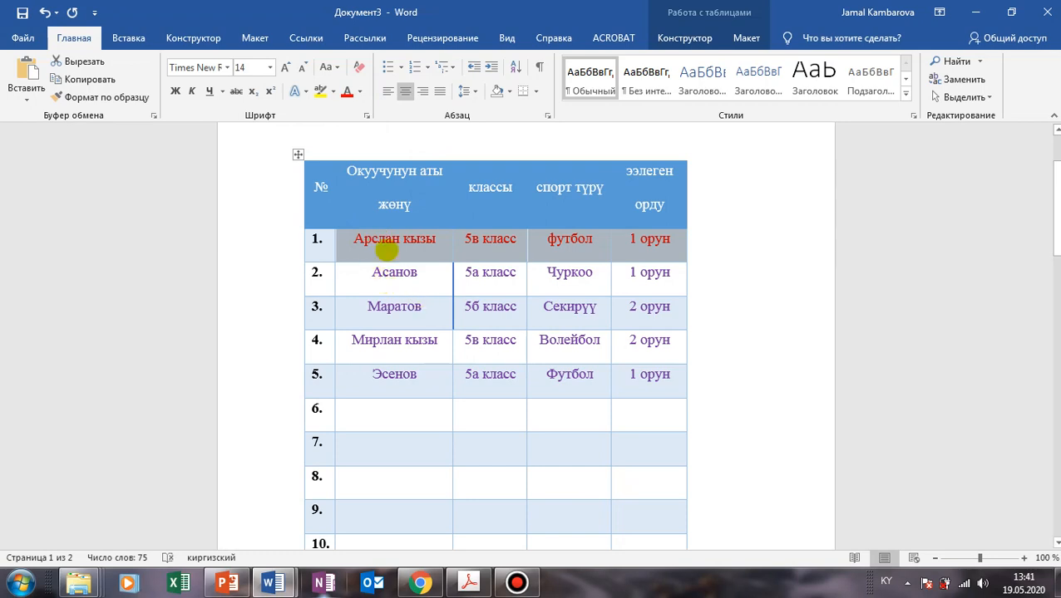
drag(365, 273, 640, 279)
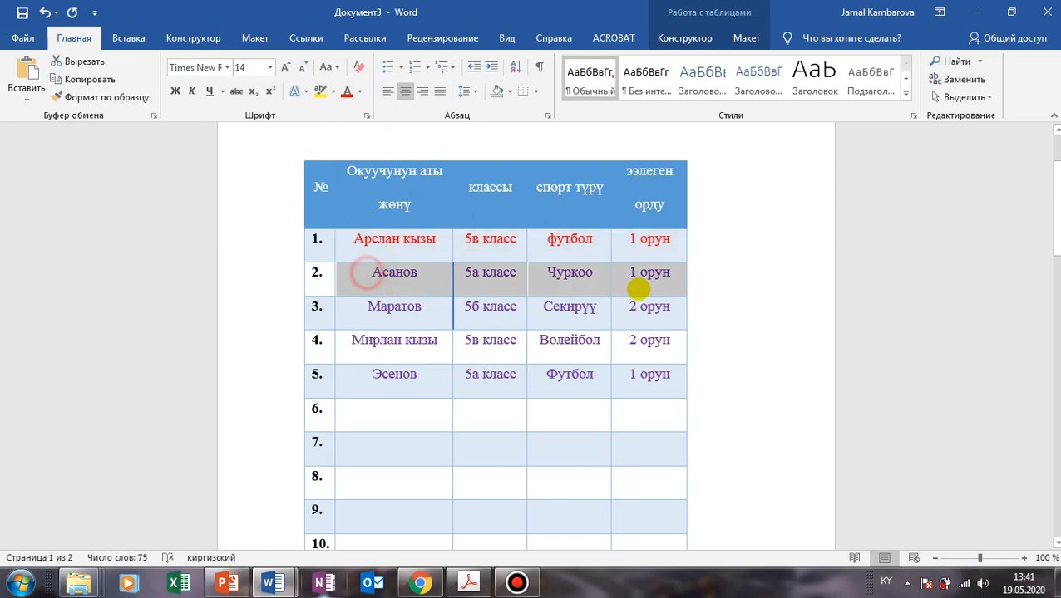
click(348, 91)
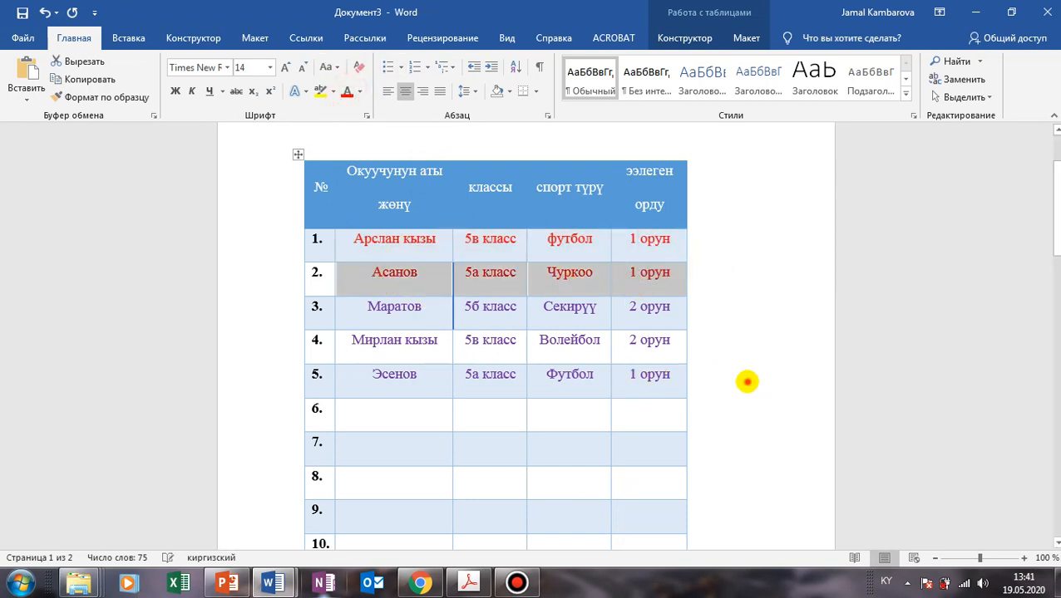
click(746, 367)
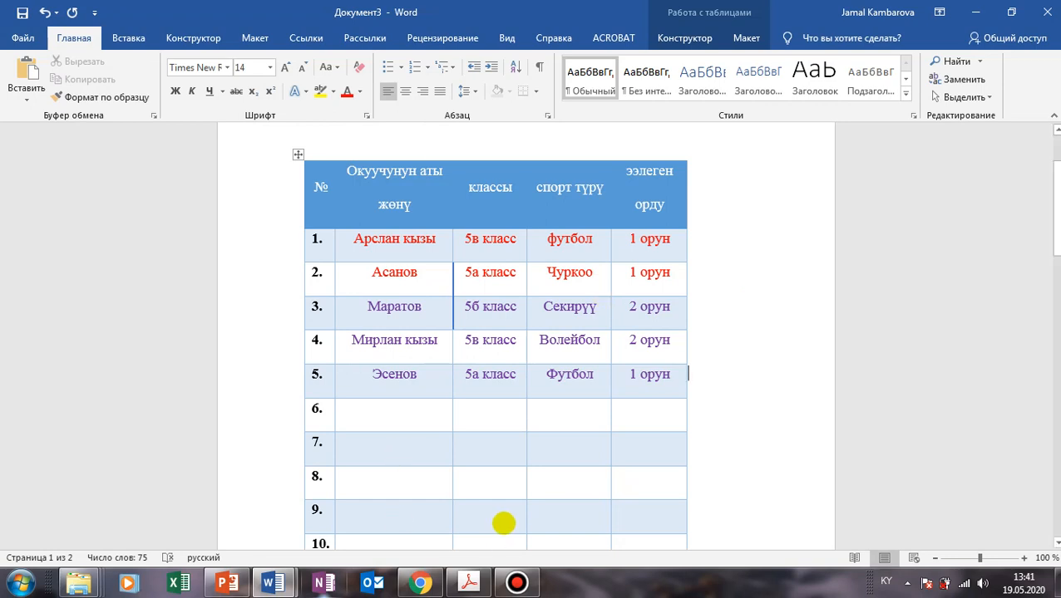
Step: Switch to PowerPoint to review the "План:" slide, and return to the table document in Word
scroll(507, 522, down, 6)
scroll(532, 522, up, 6)
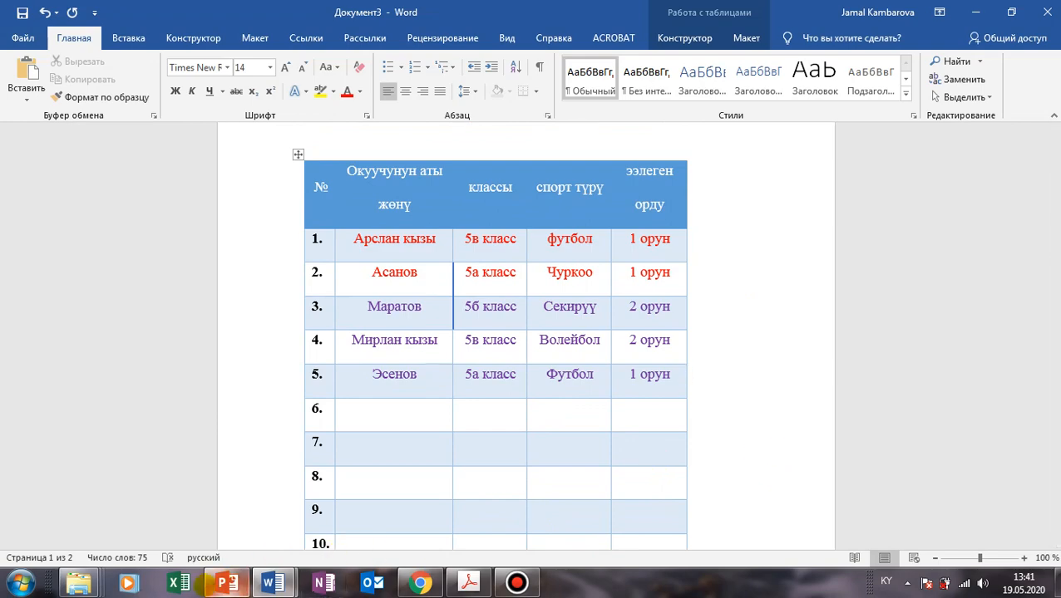
click(227, 583)
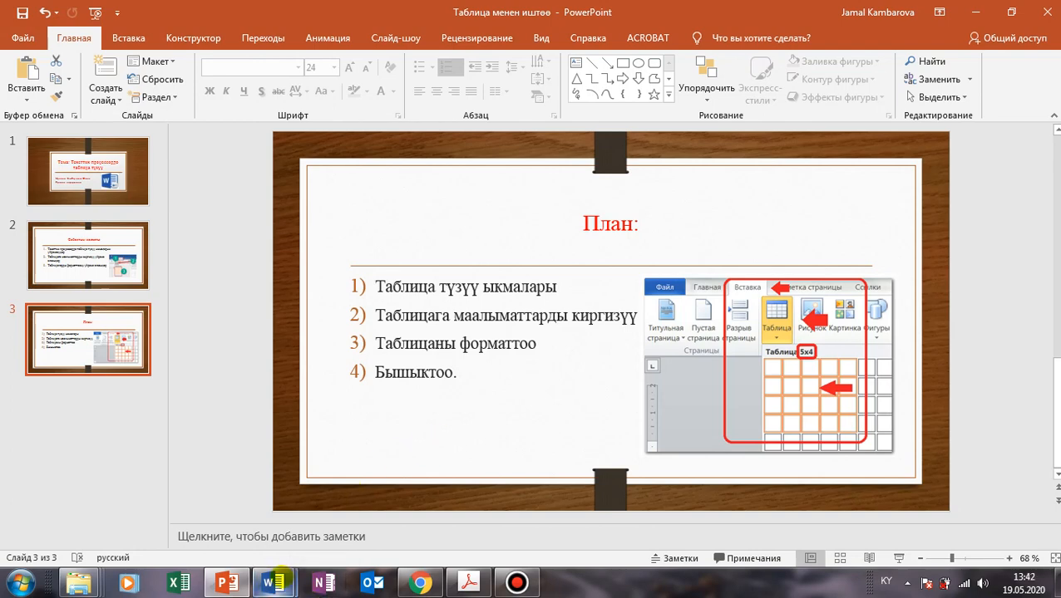
mouse_move(274, 582)
click(437, 484)
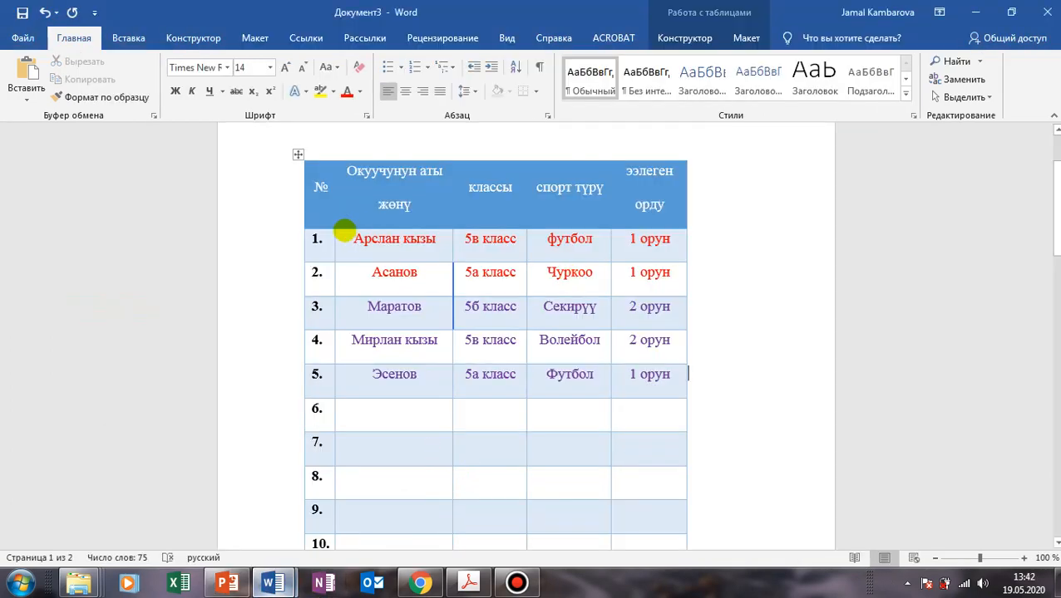